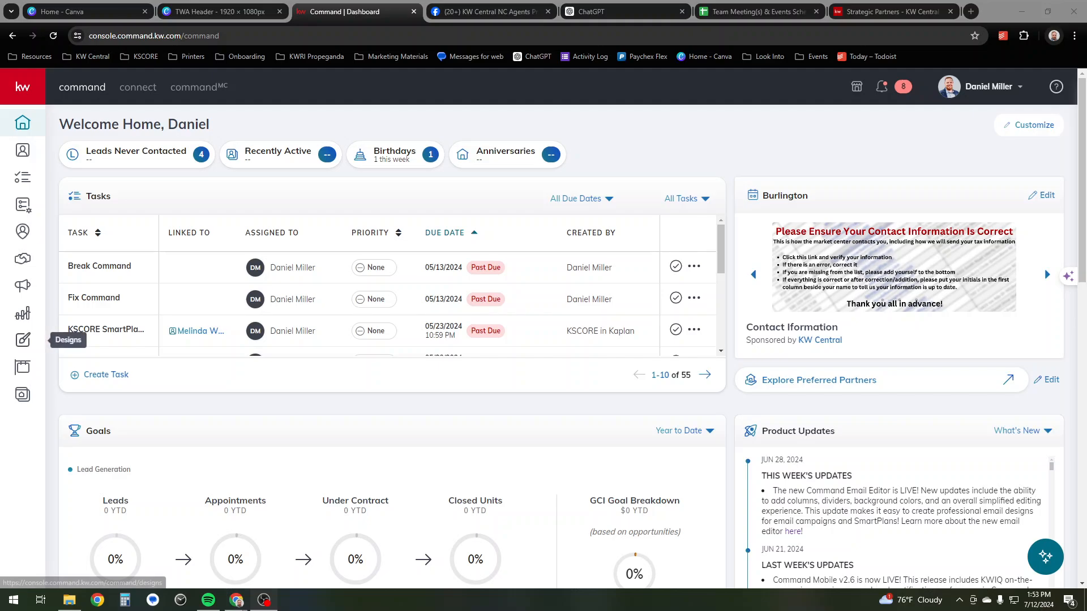
Create a new email design from a blank new template instead of a library template.
left_click(23, 339)
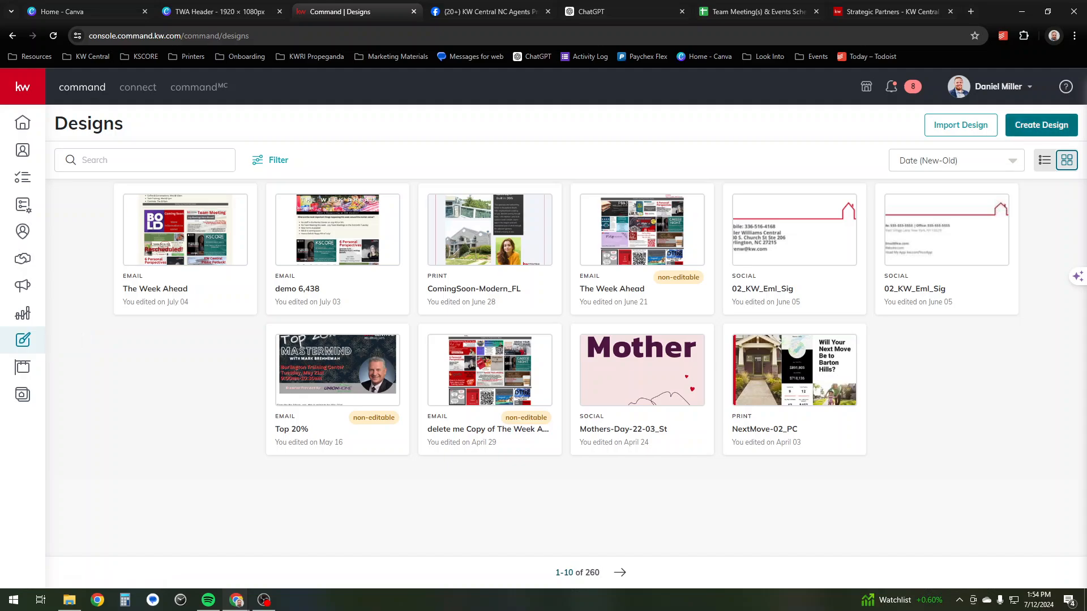
left_click(1041, 125)
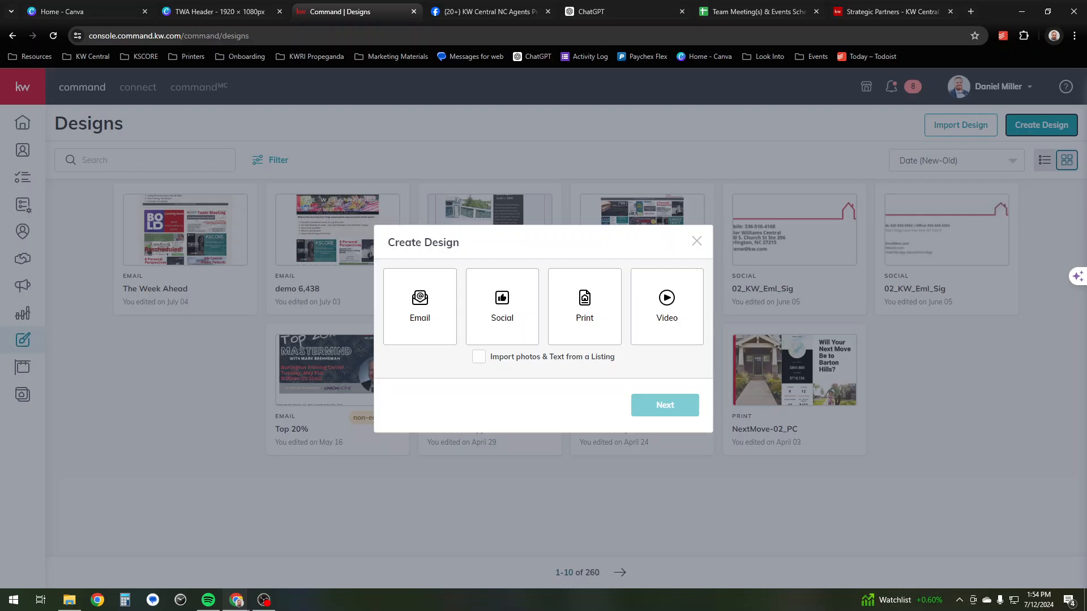
left_click(420, 307)
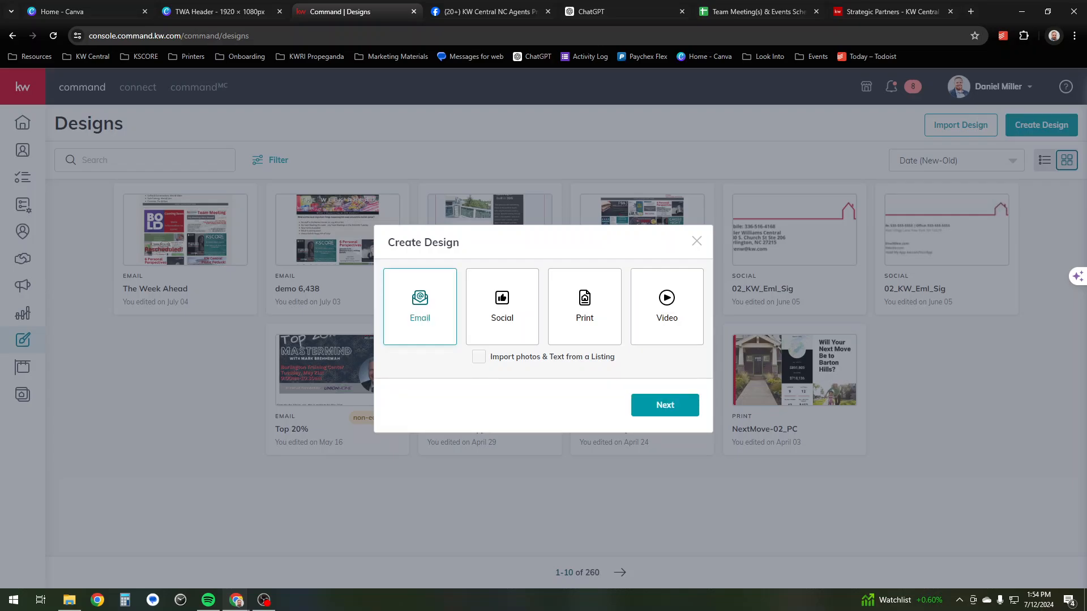
left_click(665, 405)
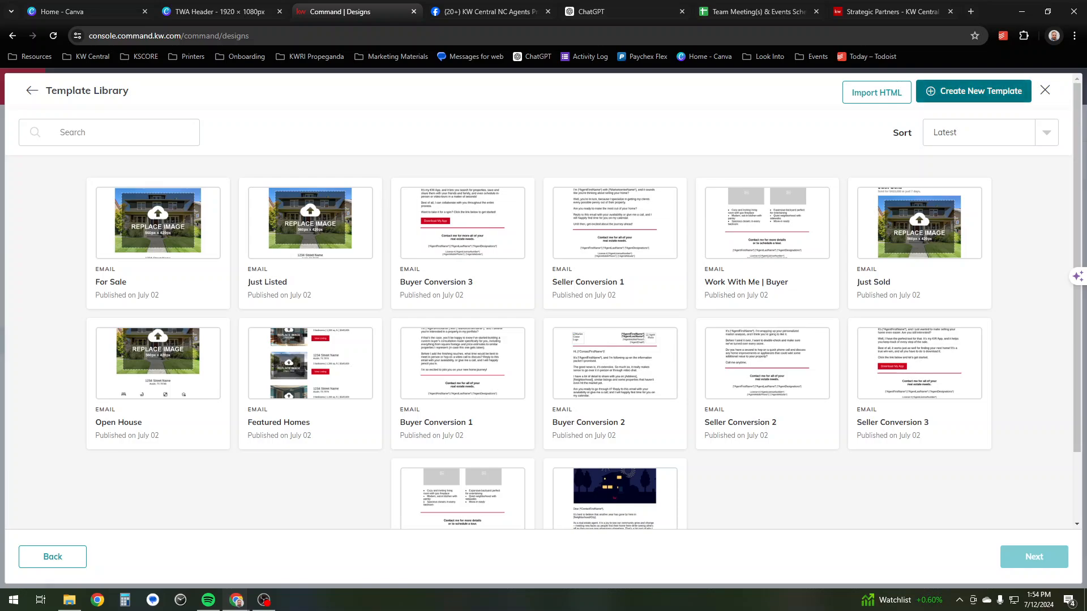
left_click(973, 91)
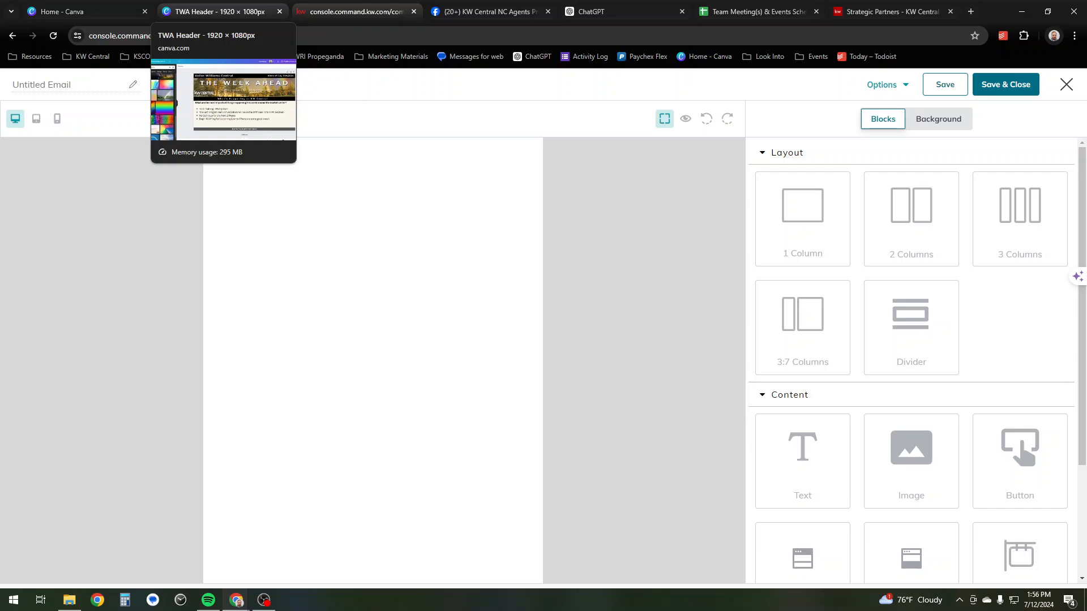
Switch to the TWA Header design in Canva and stretch the black title bar slightly past the page's left edge.
left_click(215, 12)
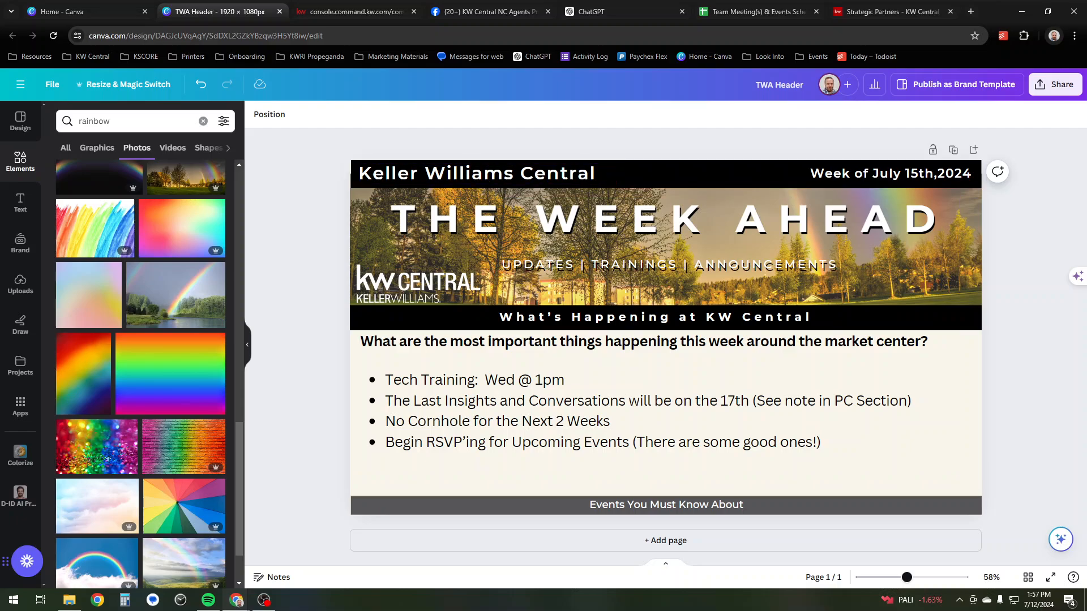
left_click(355, 184)
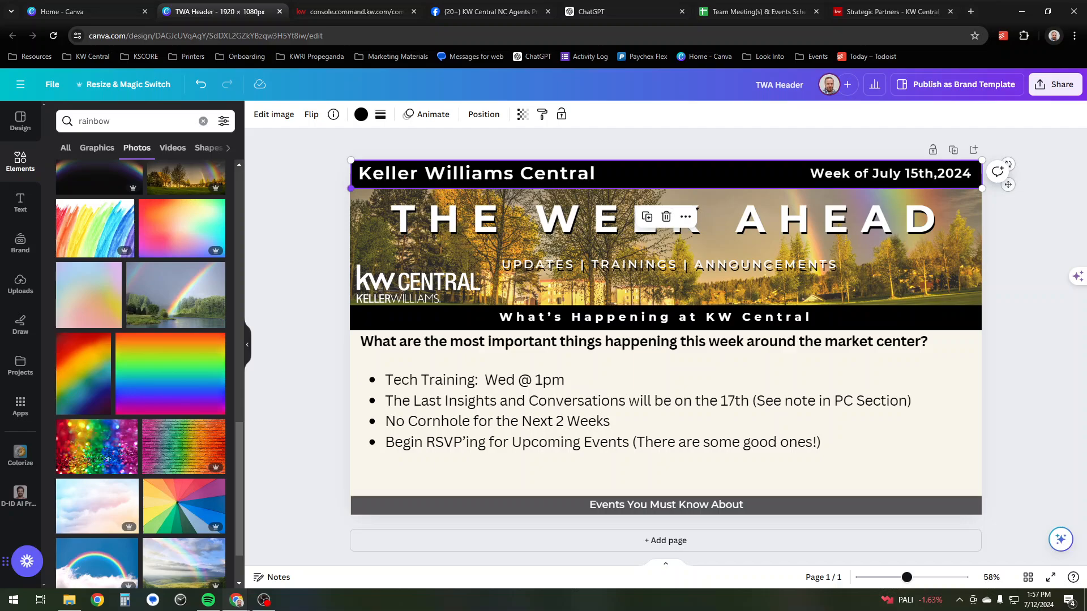
left_click_drag(350, 188, 347, 189)
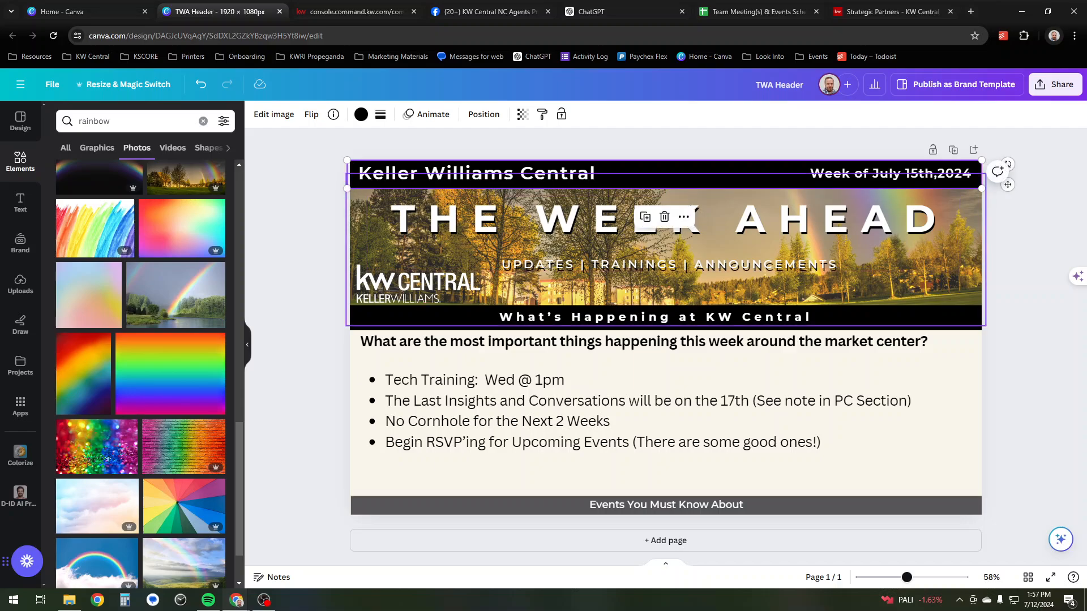
key("Escape")
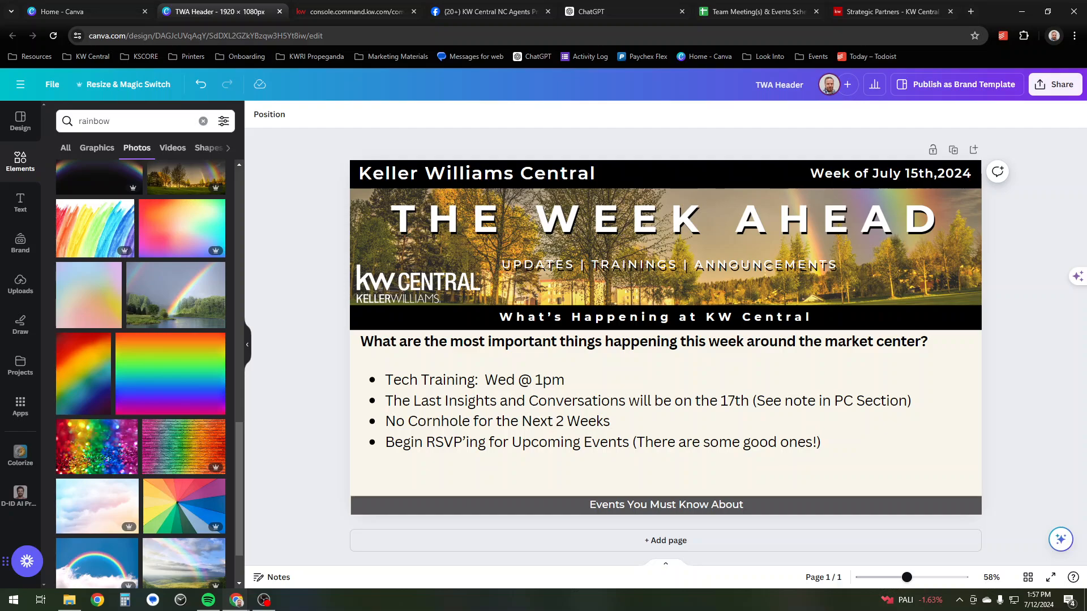
Download the TWA Header design as a PNG.
left_click(1054, 84)
left_click(963, 370)
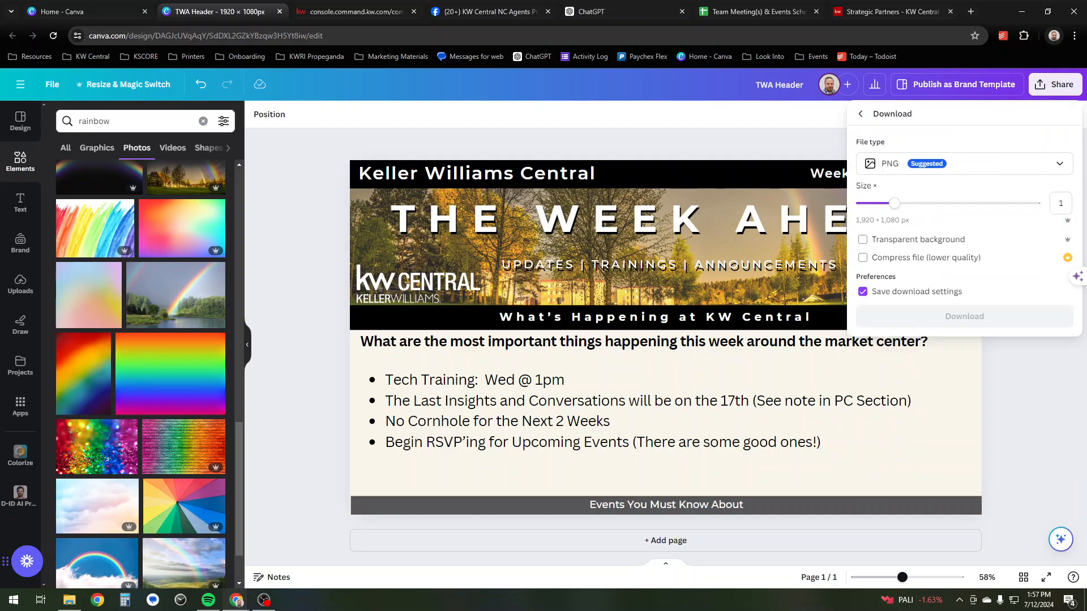
left_click(964, 316)
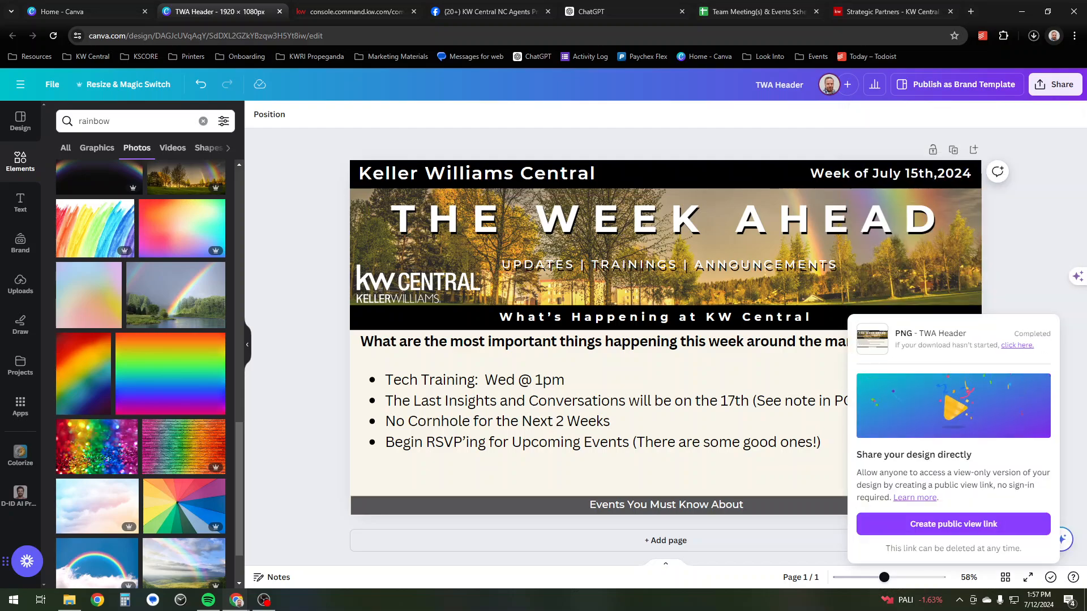
Switch back to the Command email editor and add a one-column layout holding an image block to the empty email.
left_click(357, 12)
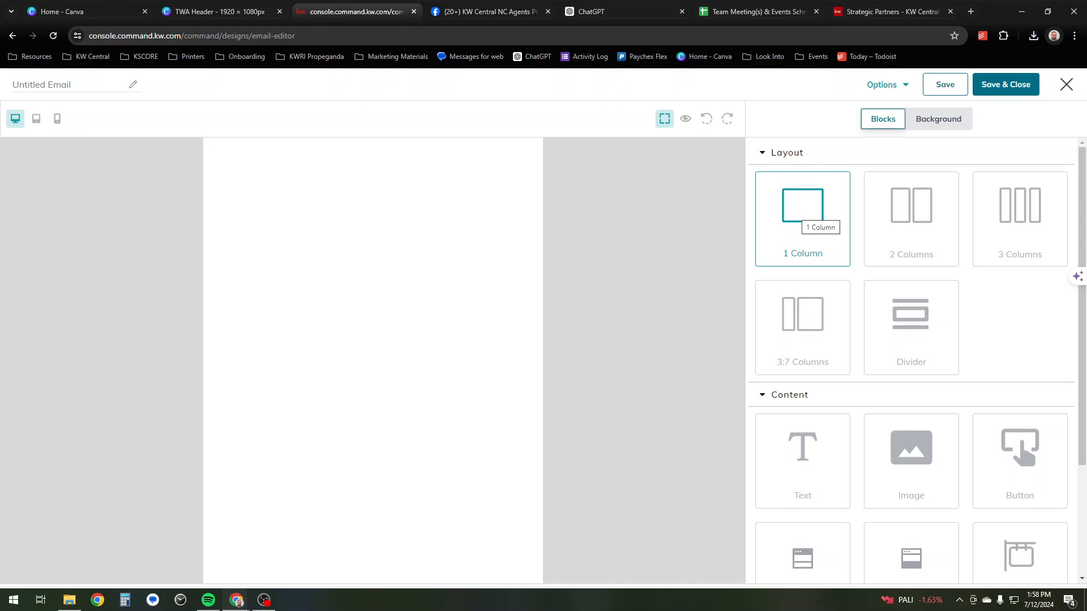
left_click_drag(802, 219, 368, 196)
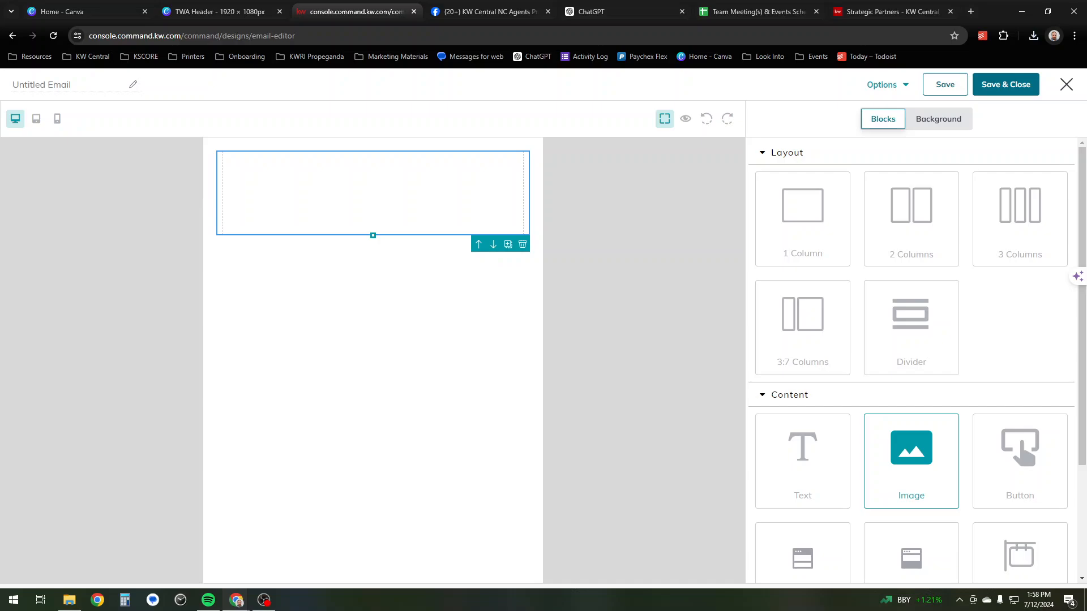
left_click_drag(911, 453, 394, 194)
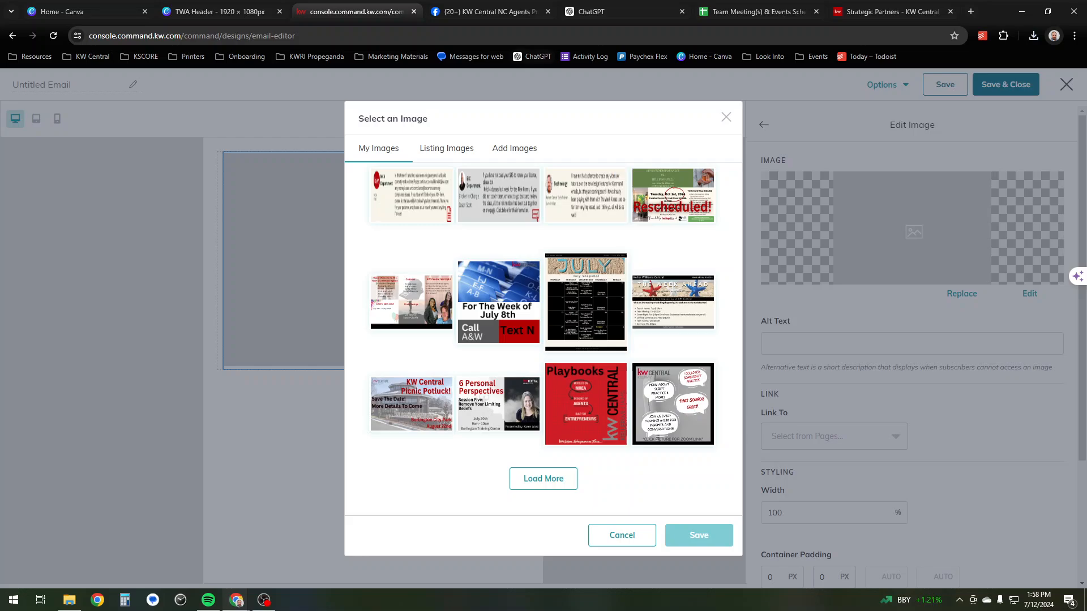
Upload the downloaded The Week Ahead header image and insert it into the image block.
left_click(515, 147)
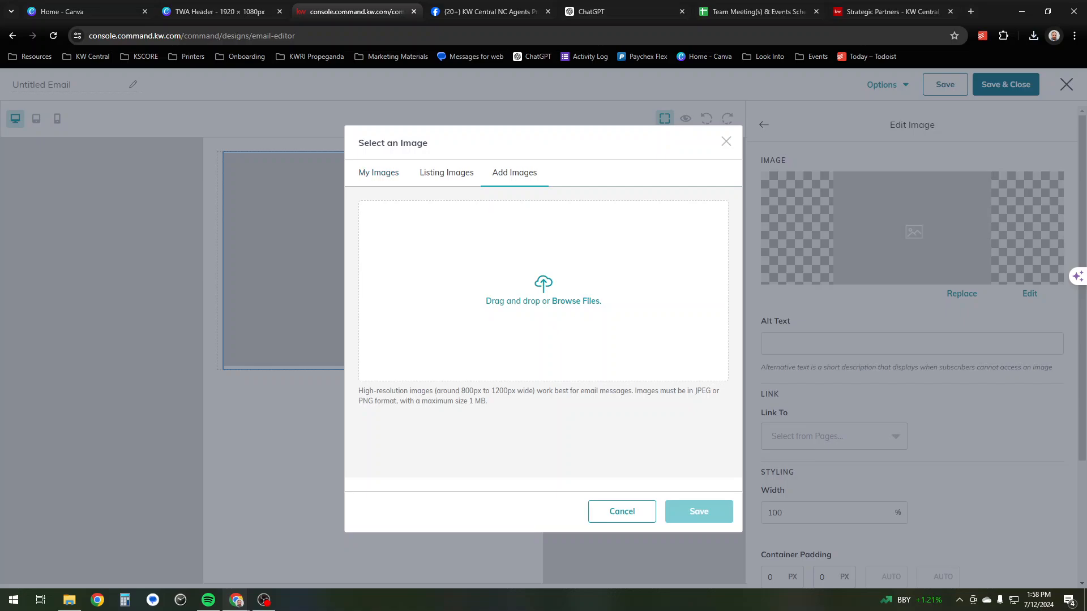
left_click(576, 301)
double_click(133, 109)
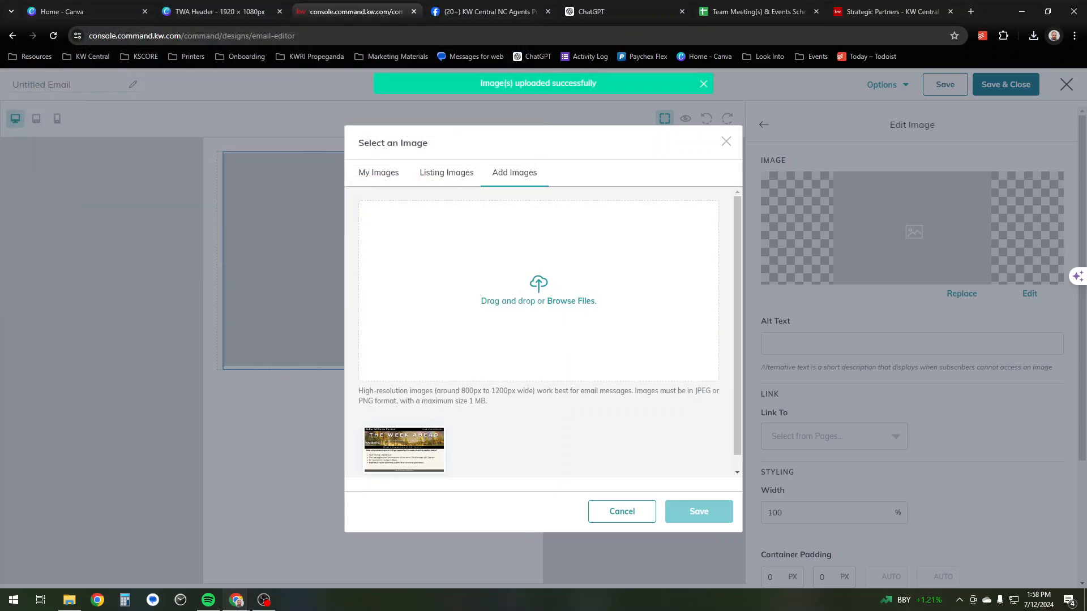
left_click(404, 450)
left_click(698, 512)
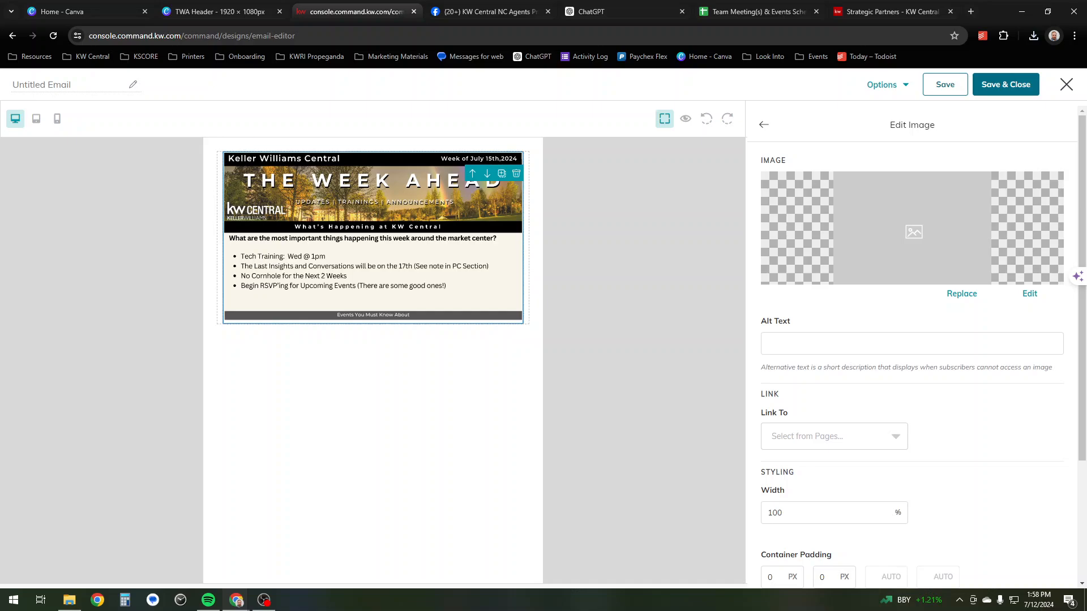
Set the header image's alt text to "Header for the Week Ahead".
left_click(835, 344)
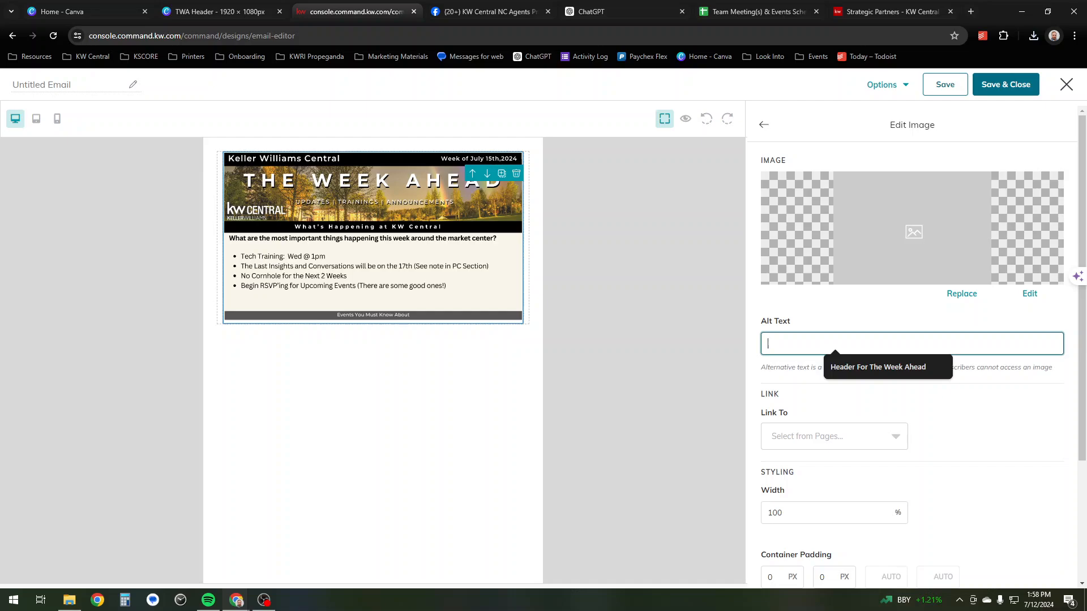
type("Header for the ")
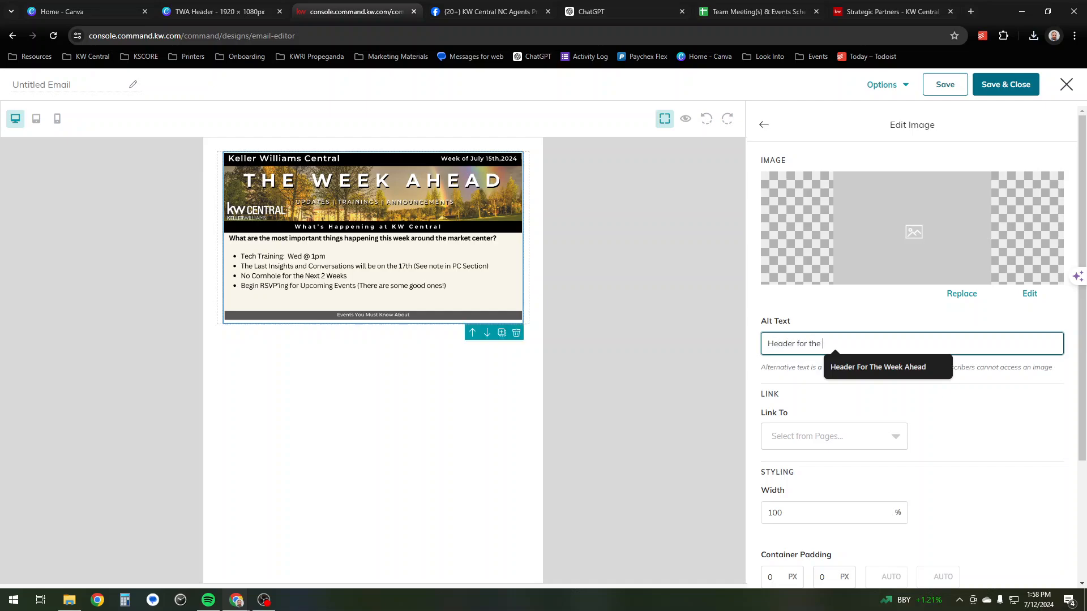
type("Week Ahead")
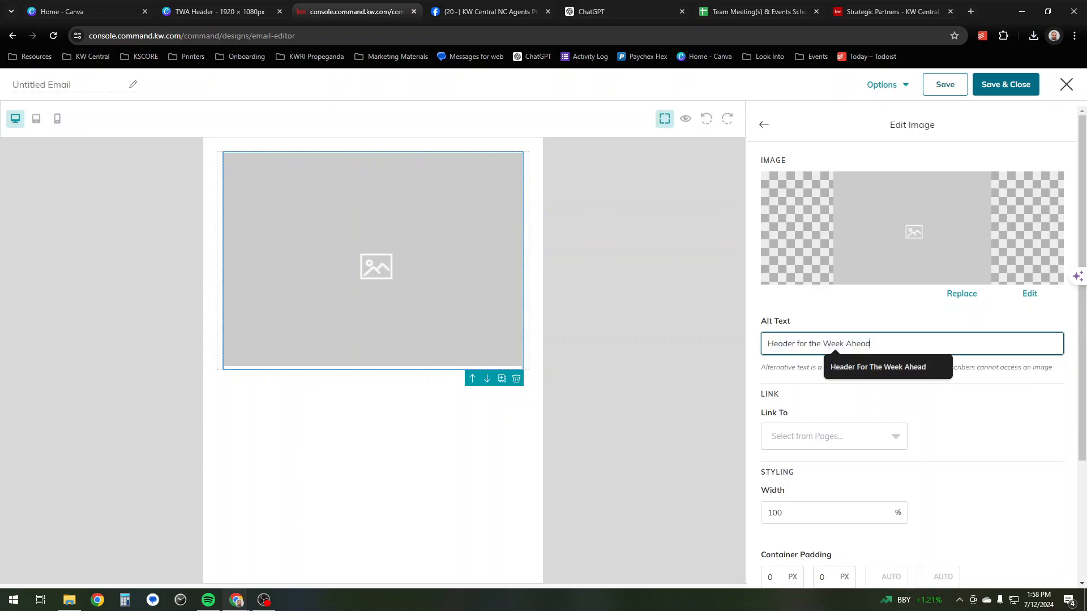
key("Return")
Look over the image's styling settings and check the email in tablet, mobile and desktop views.
scroll(917, 362, "down", 3)
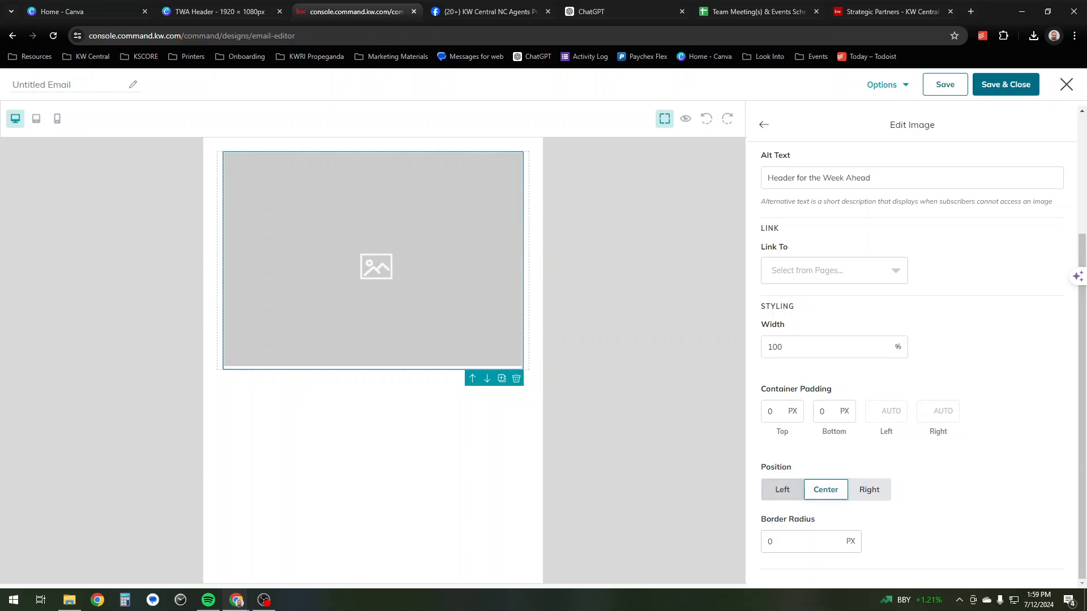
left_click(811, 542)
left_click(37, 119)
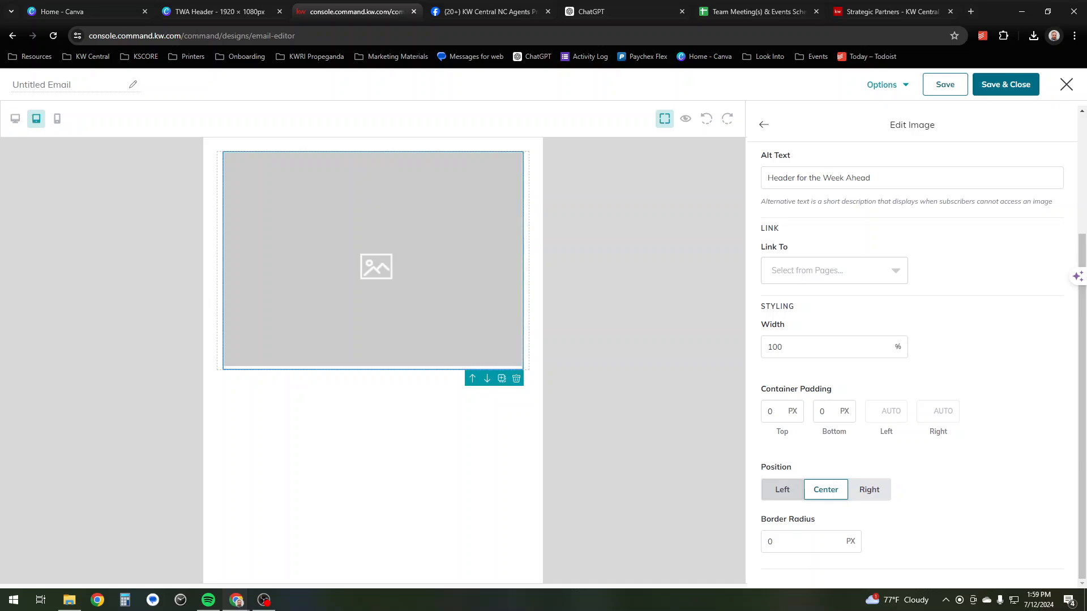
left_click(58, 119)
left_click(36, 119)
left_click(15, 118)
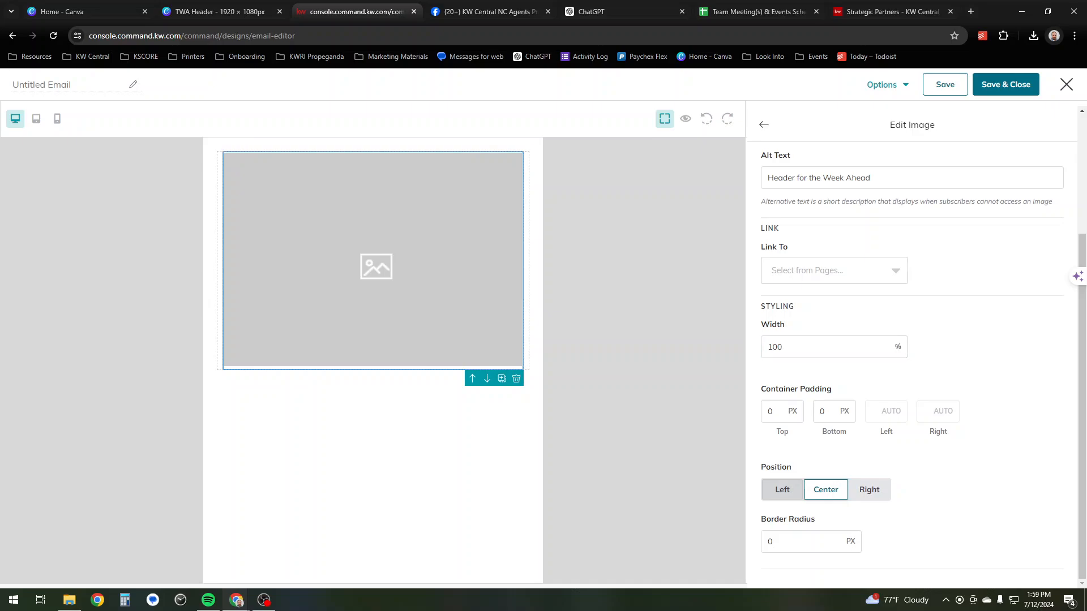
Review the image's link type options and remaining settings, and return to the list of content blocks.
left_click(833, 270)
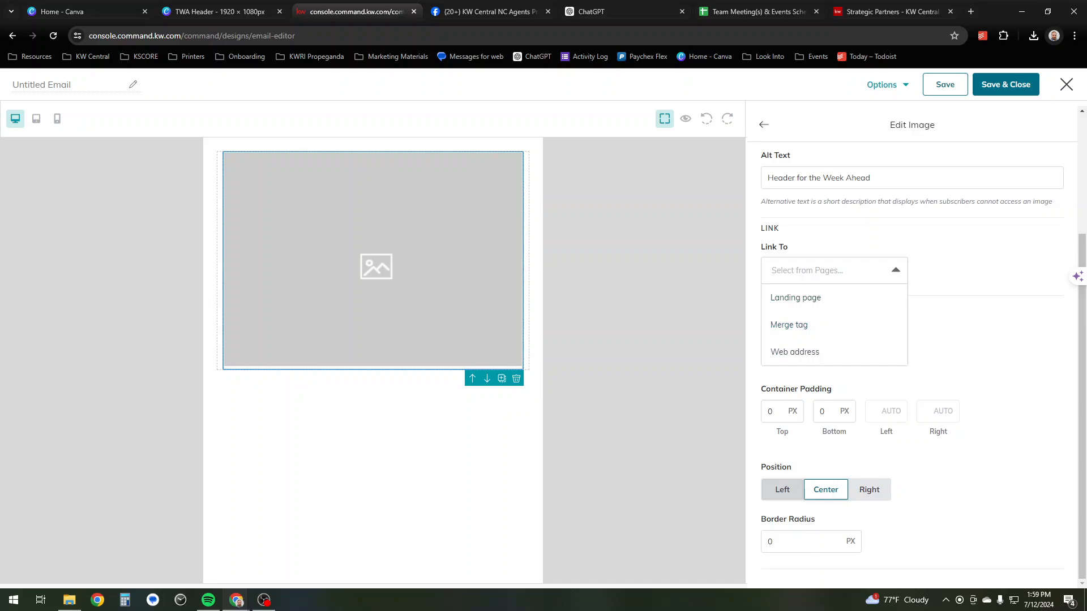
left_click(833, 270)
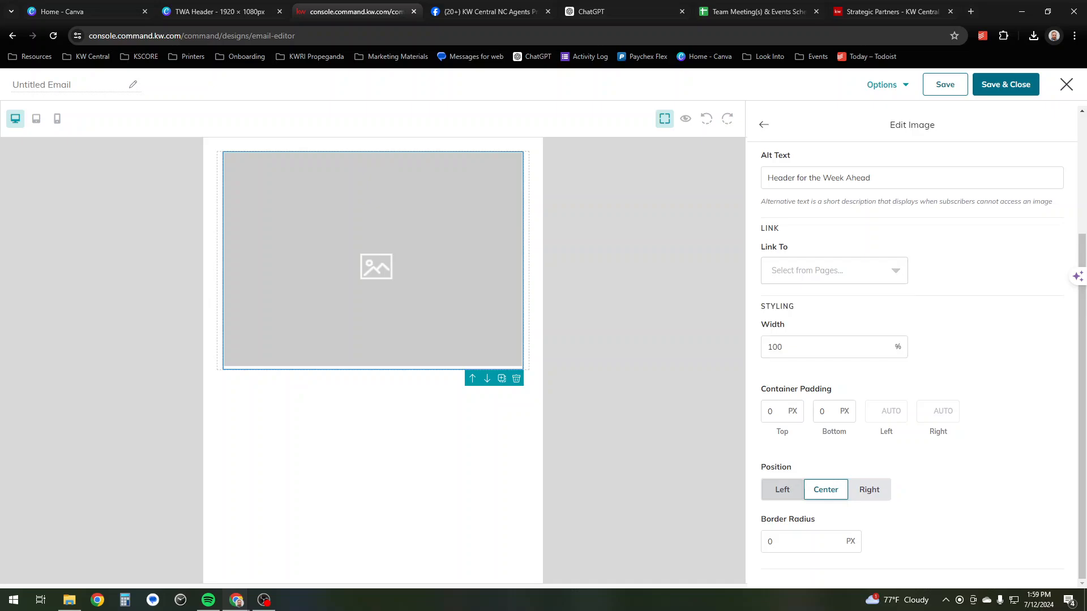
scroll(912, 340, "up", 3)
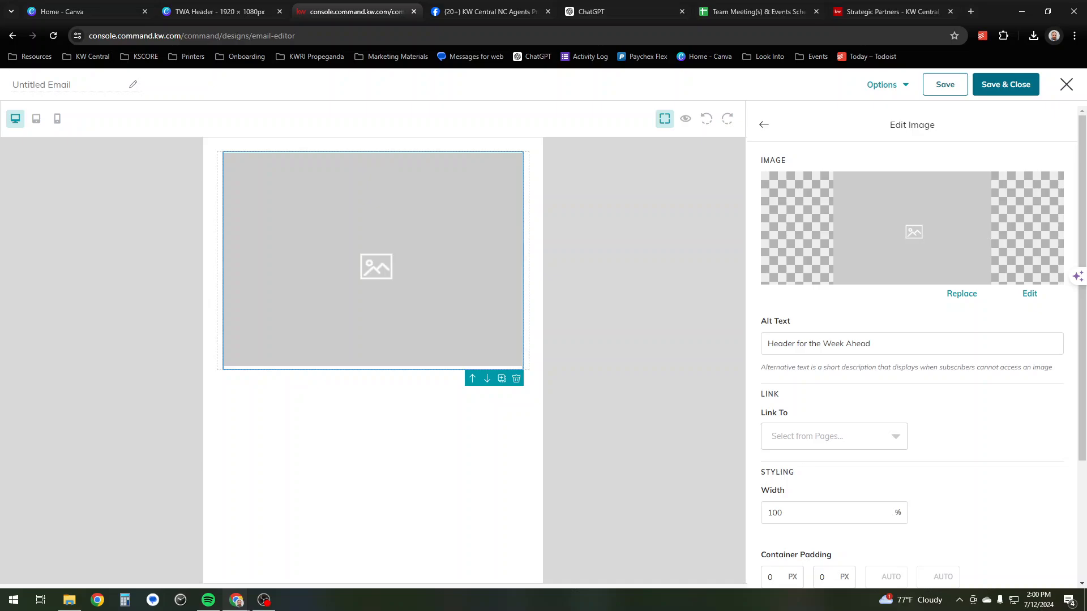
scroll(911, 367, "down", 3)
scroll(911, 367, "up", 3)
left_click(763, 124)
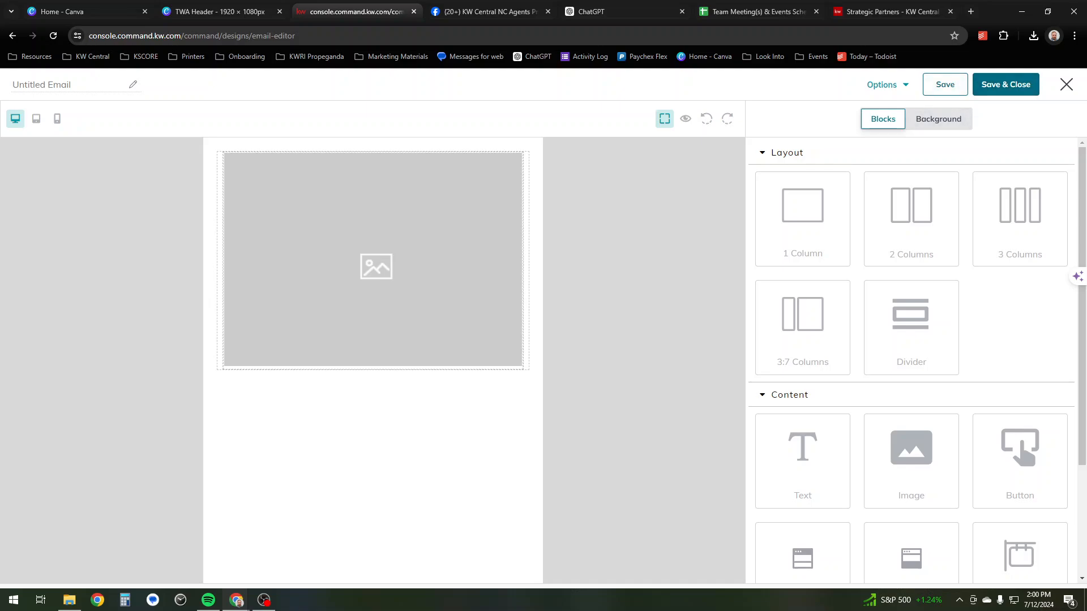
Name the email template "The Week Ahead 20240715" and save it.
left_click(945, 84)
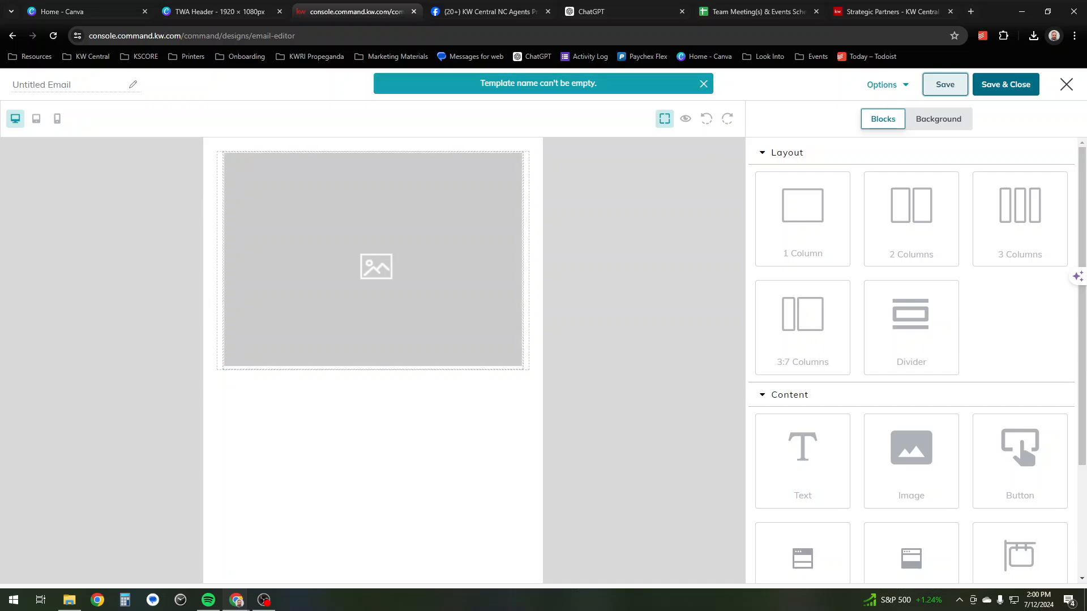
left_click(67, 85)
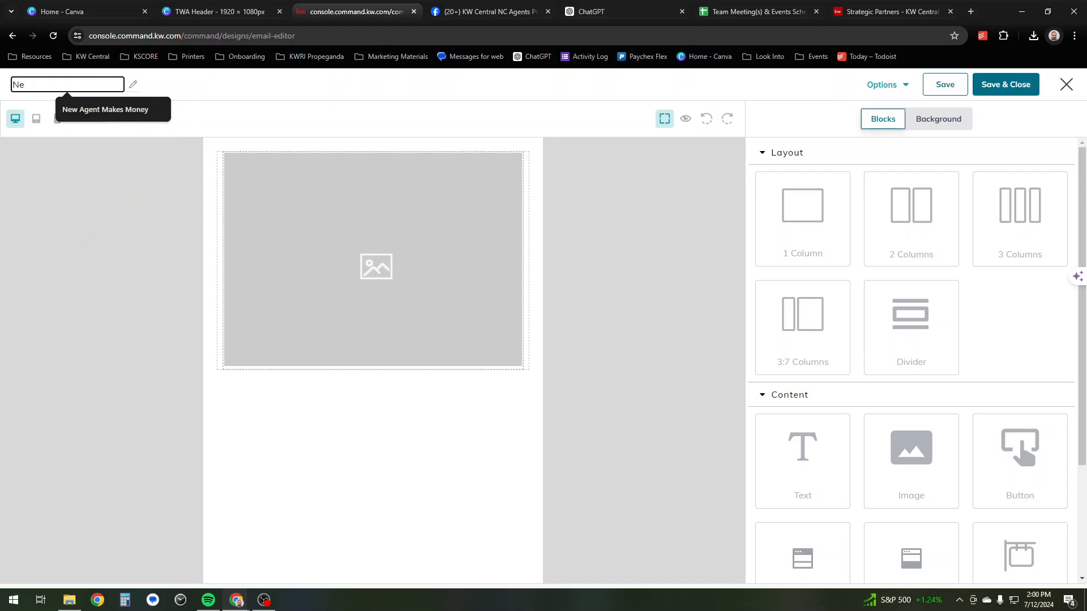
type("The Week Ahead")
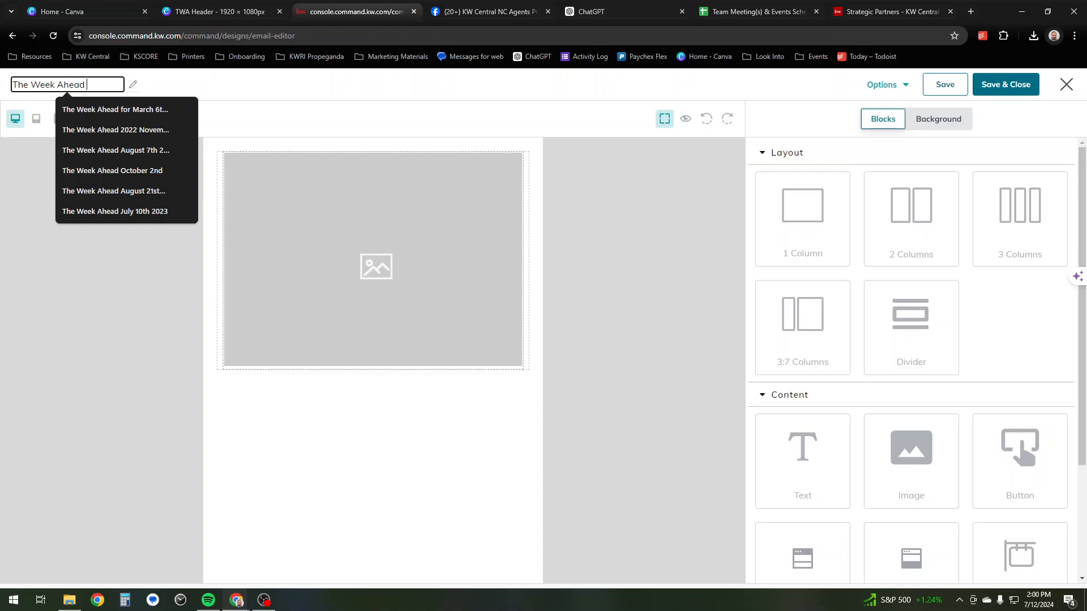
type("7")
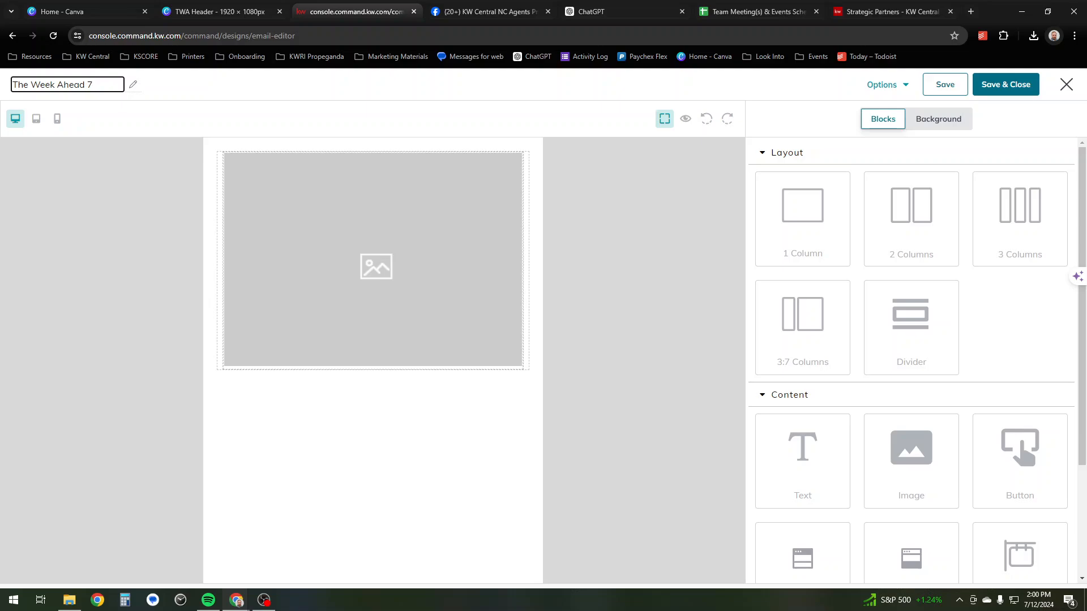
key("BackSpace")
type("2024")
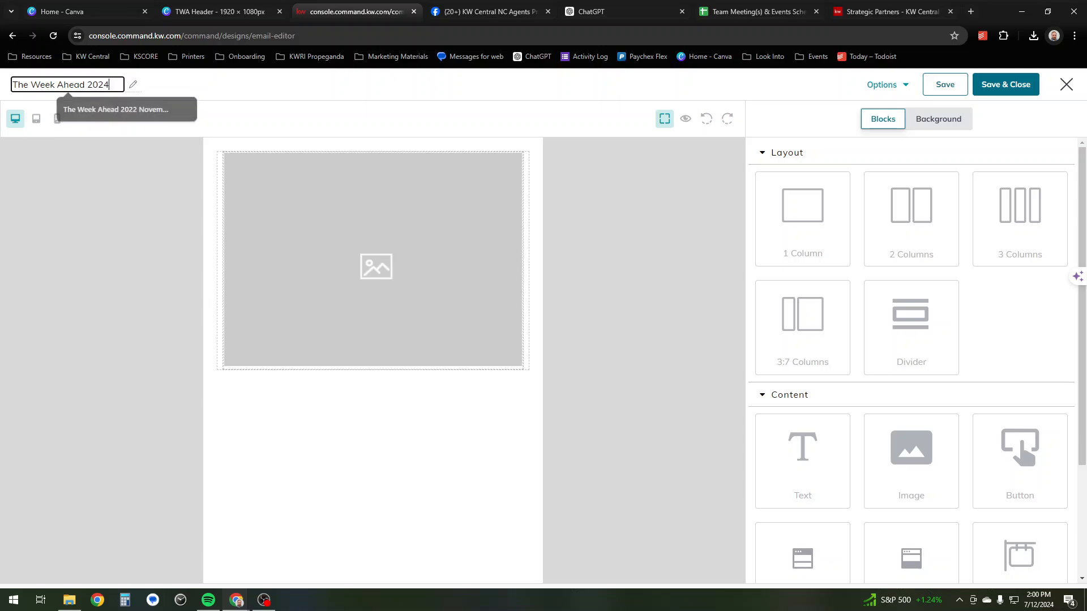
type("0715")
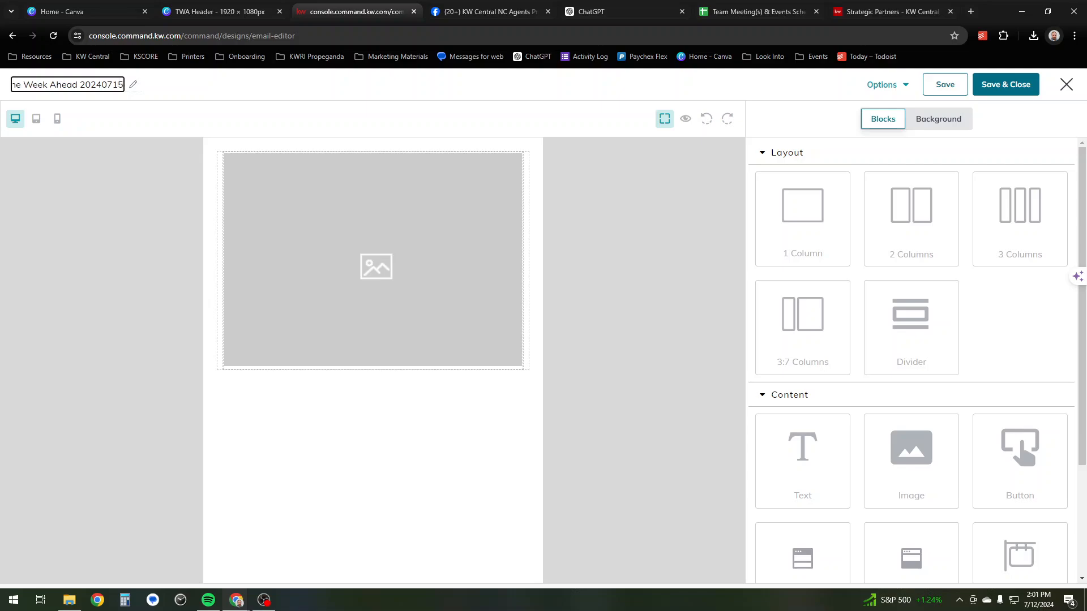
key("Return")
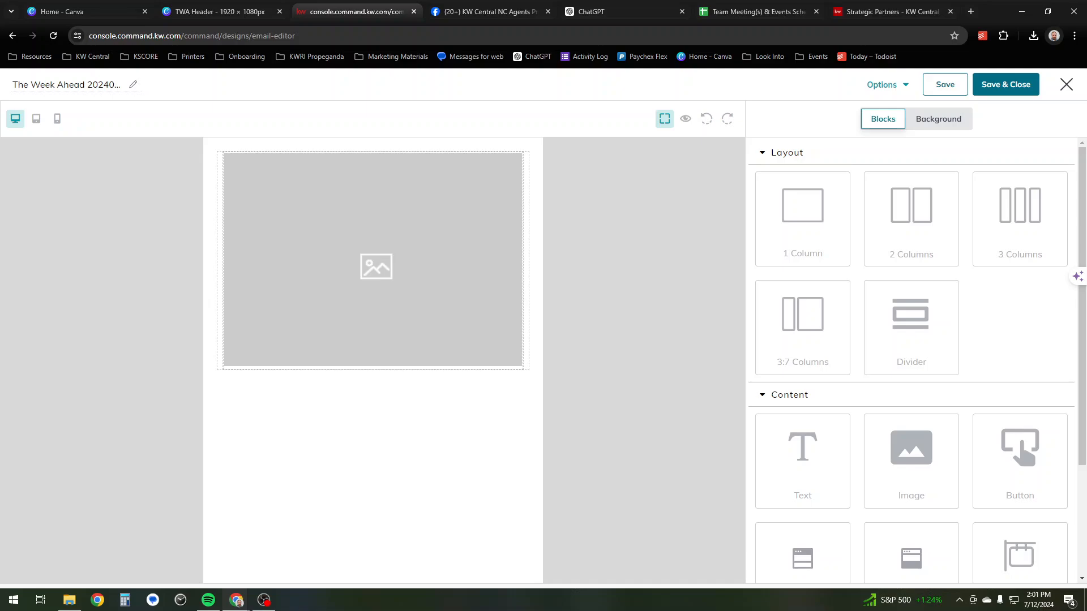
left_click(944, 84)
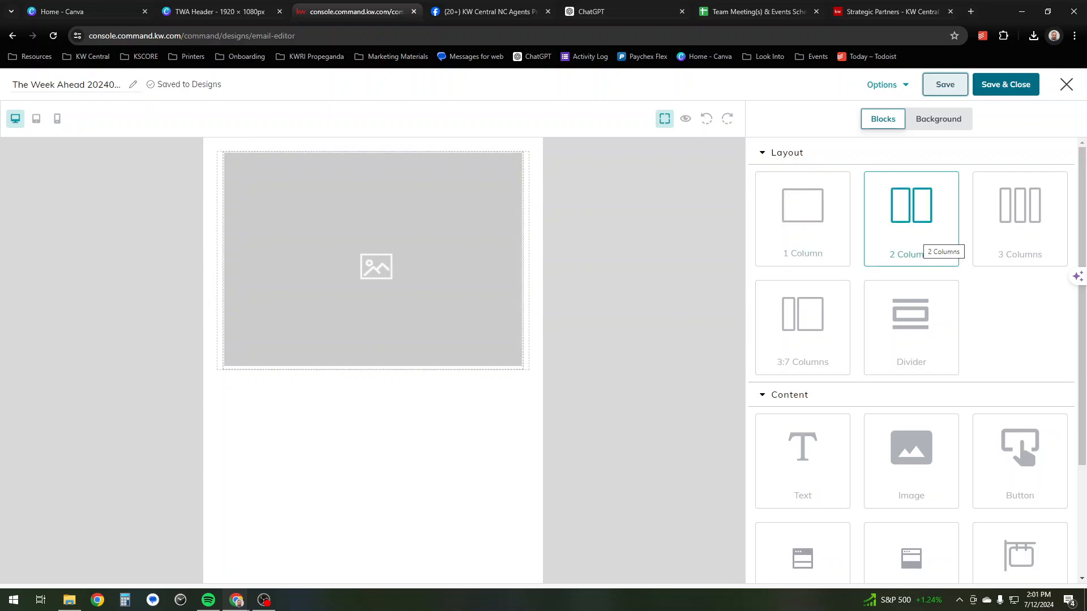
Add a two-column layout block directly below the header image.
left_click_drag(911, 218, 404, 403)
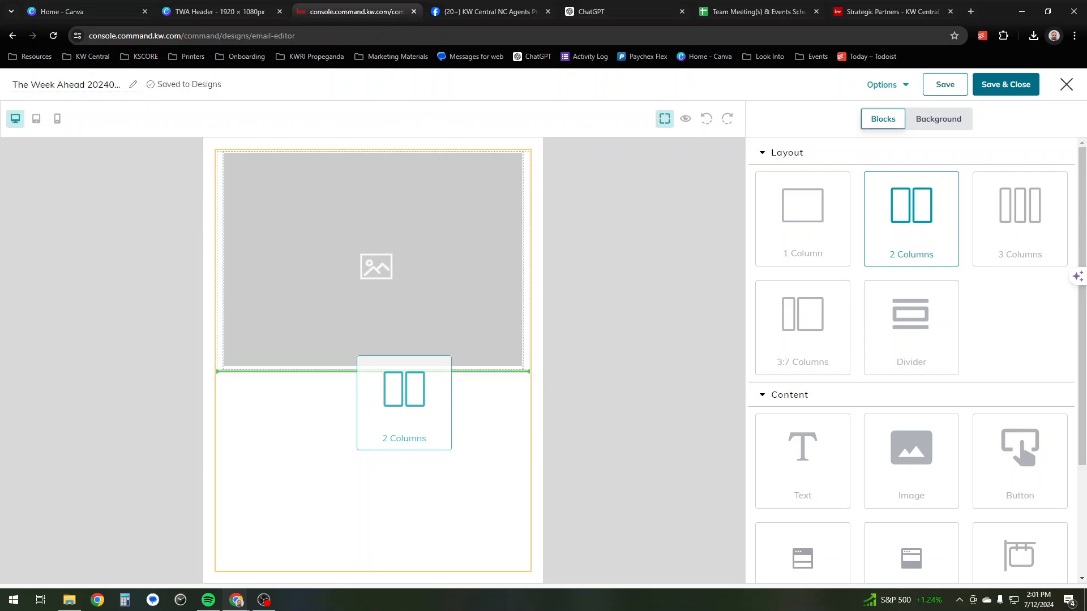
left_click_drag(404, 403, 211, 230)
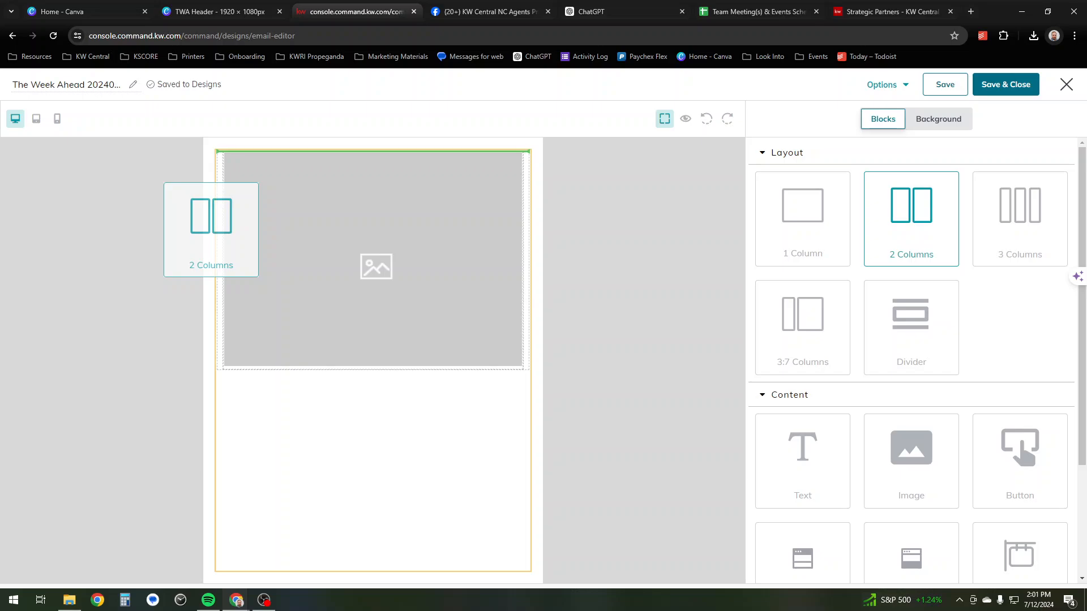
left_click_drag(211, 229, 400, 453)
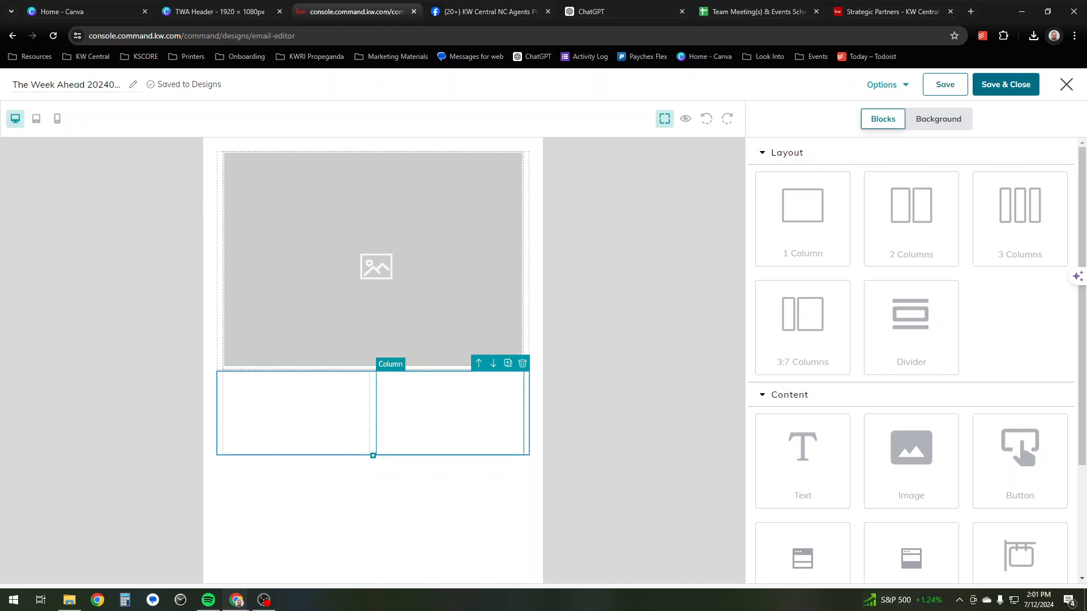
Preview the email with the new two-column section and return to editing.
left_click(686, 119)
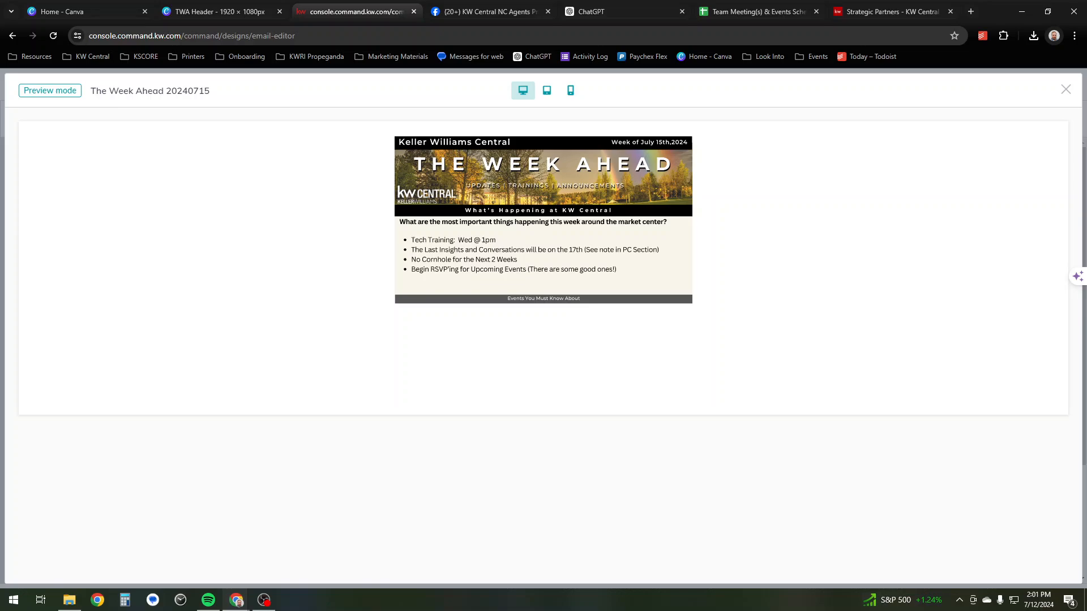
key("Escape")
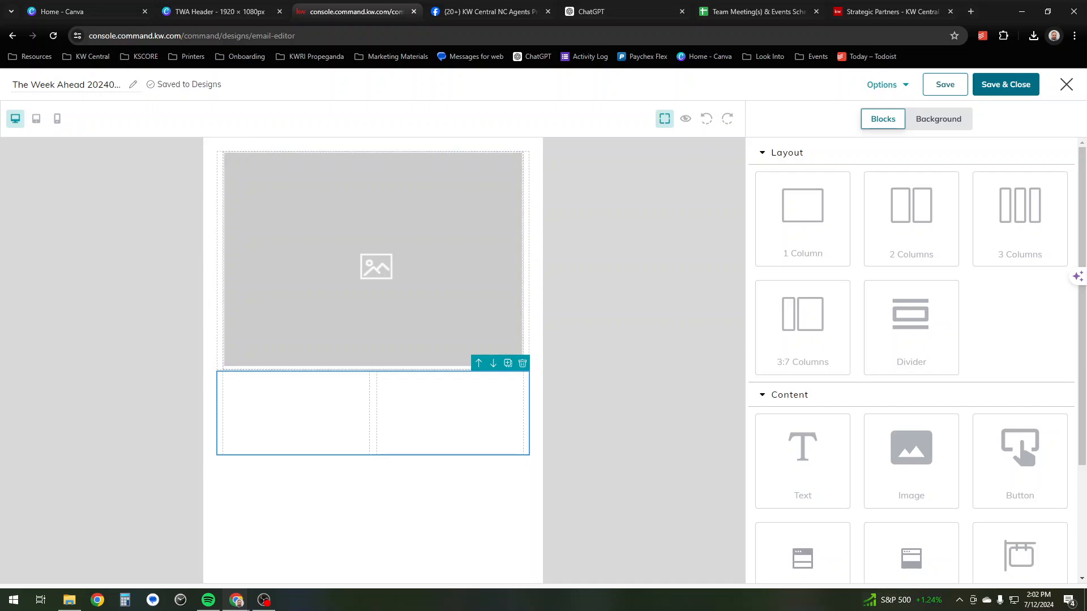
left_click(685, 119)
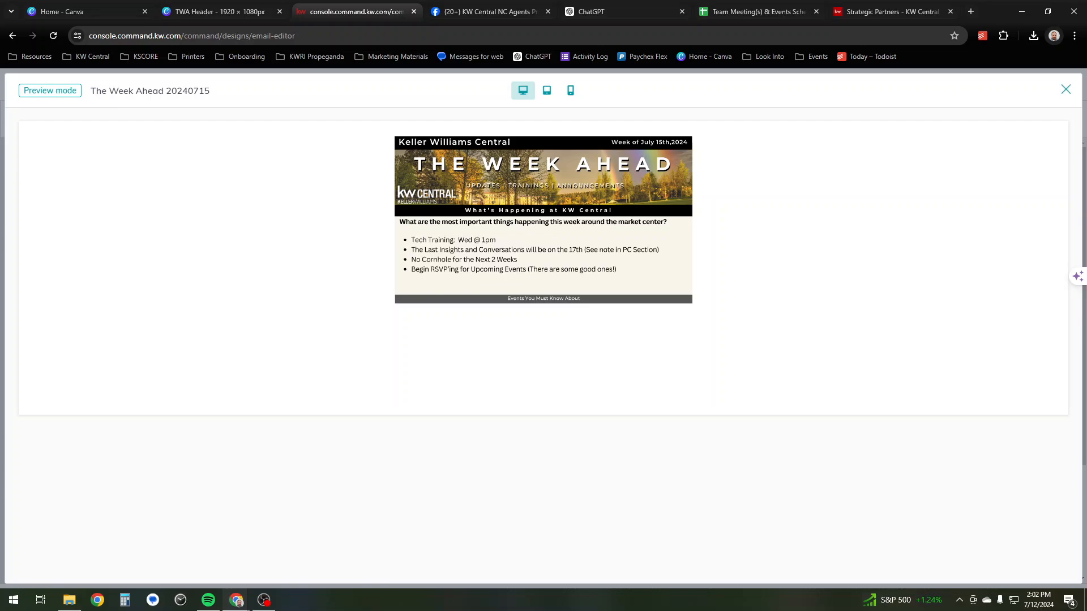
left_click(1065, 89)
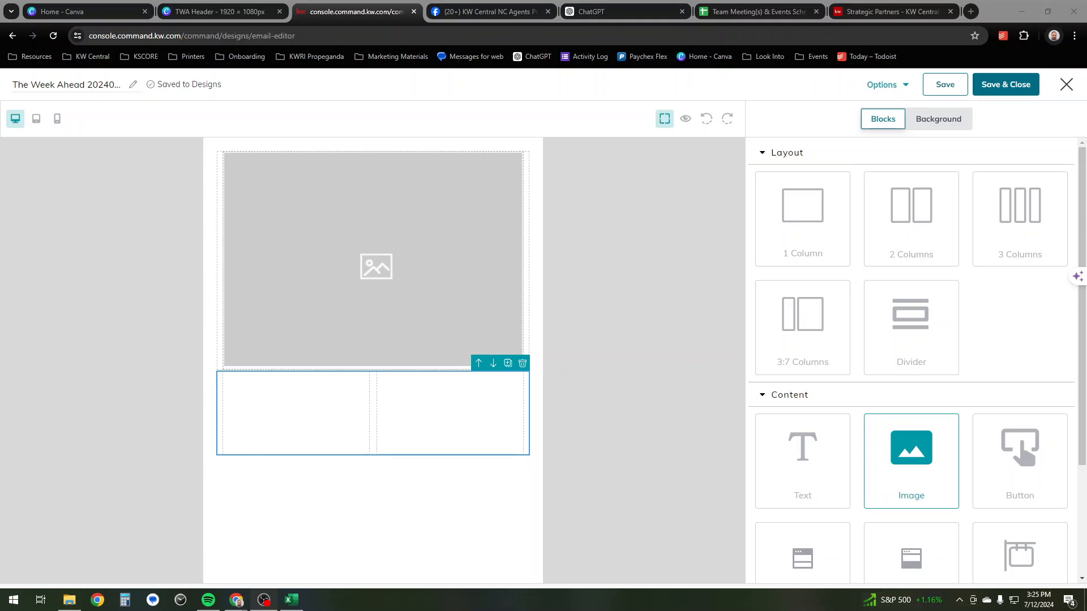
Insert an image block in the left column and upload Team Meeting.png from Downloads into it.
left_click_drag(911, 455, 274, 422)
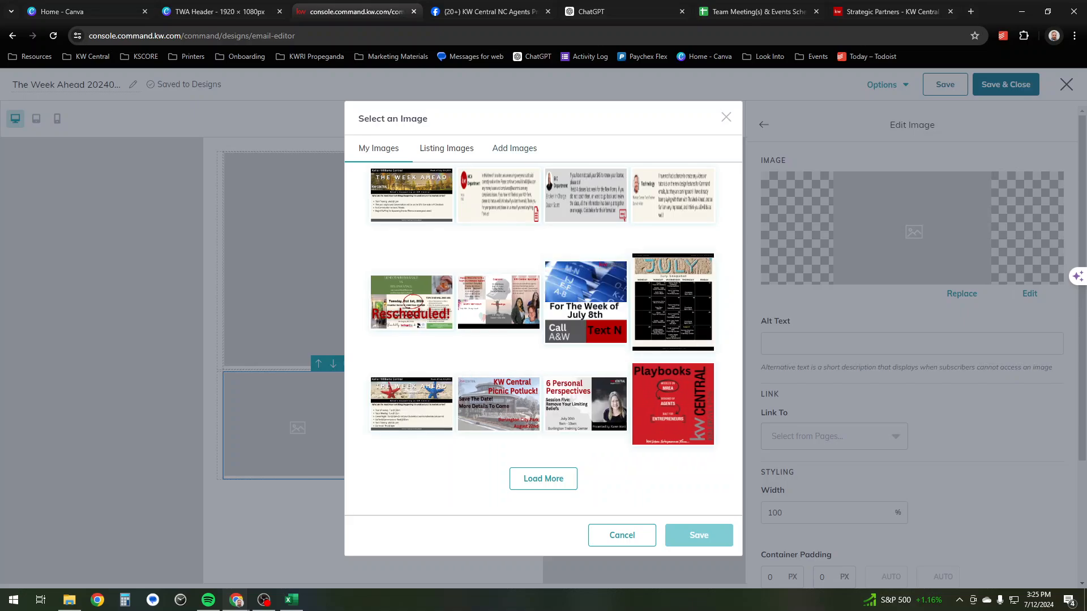
left_click(514, 149)
left_click(575, 301)
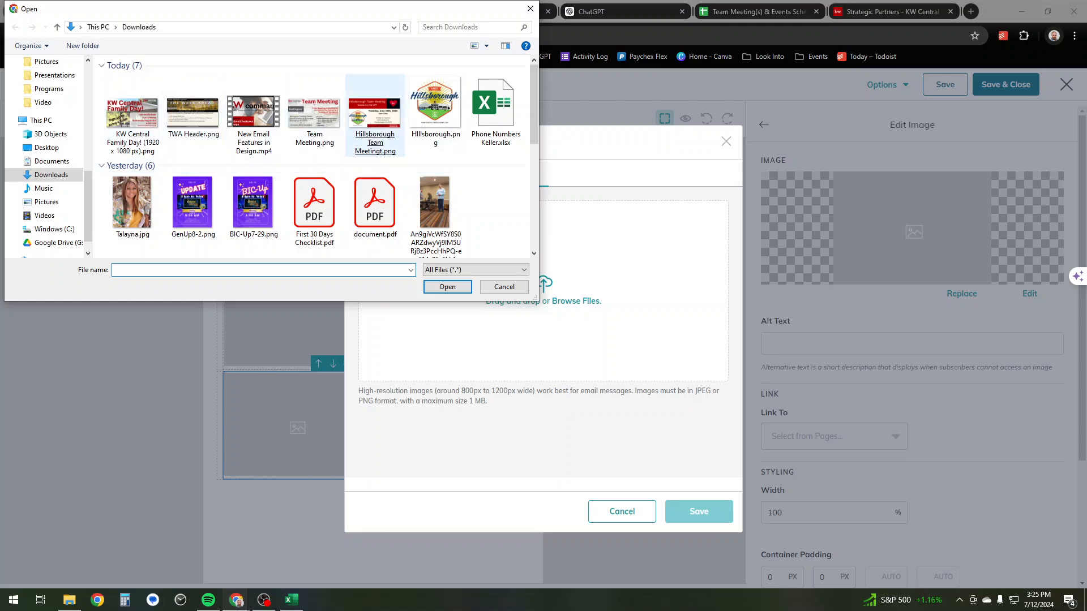
double_click(314, 113)
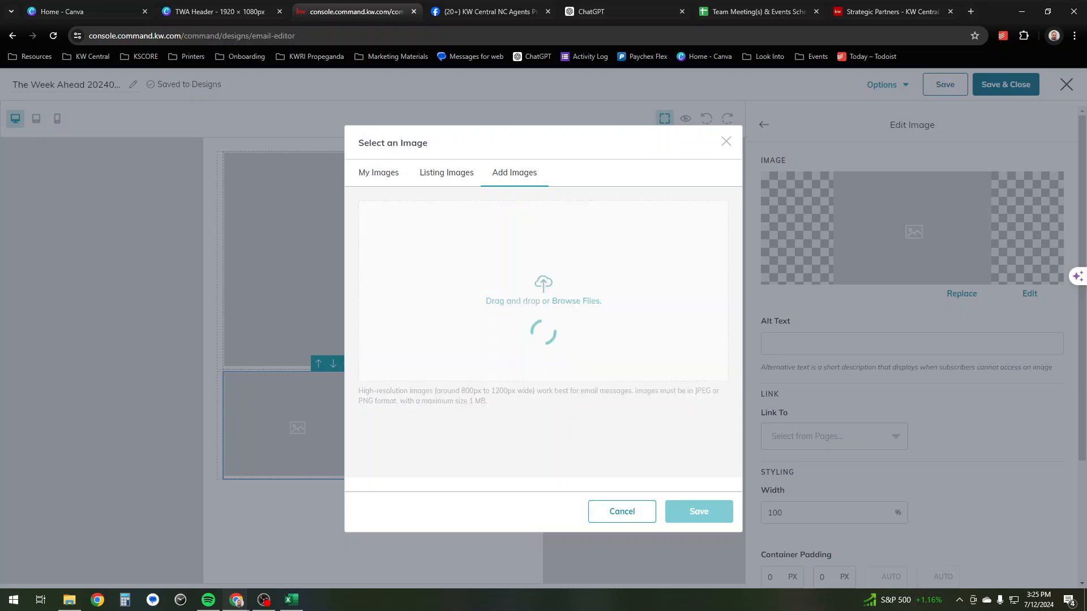
left_click(404, 450)
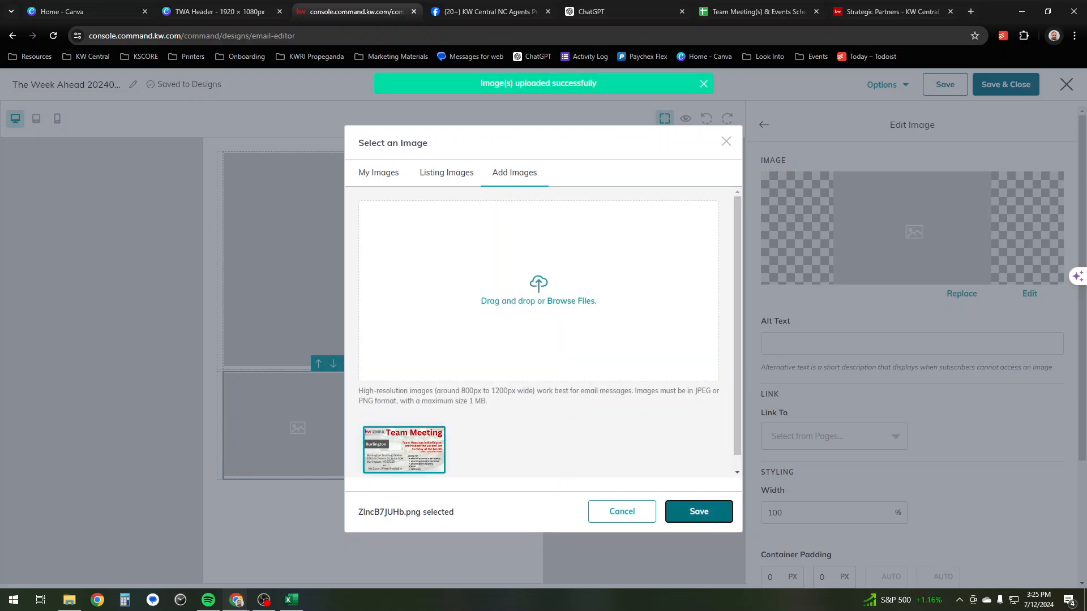
left_click(698, 511)
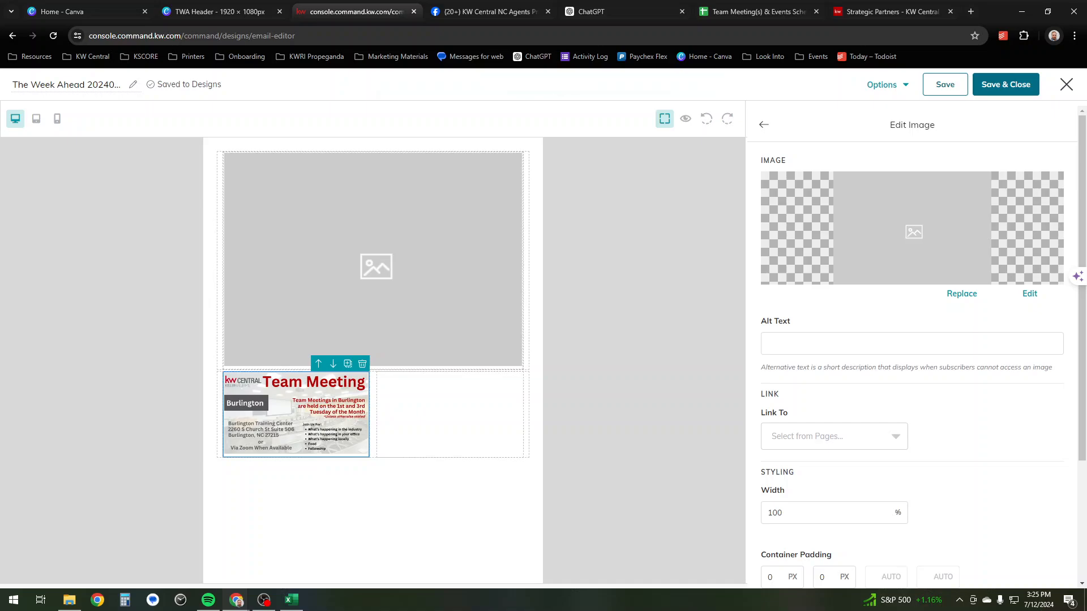
Give the Burlington meeting image the alt text "Team Meeting" and make it link to a web address.
left_click(912, 344)
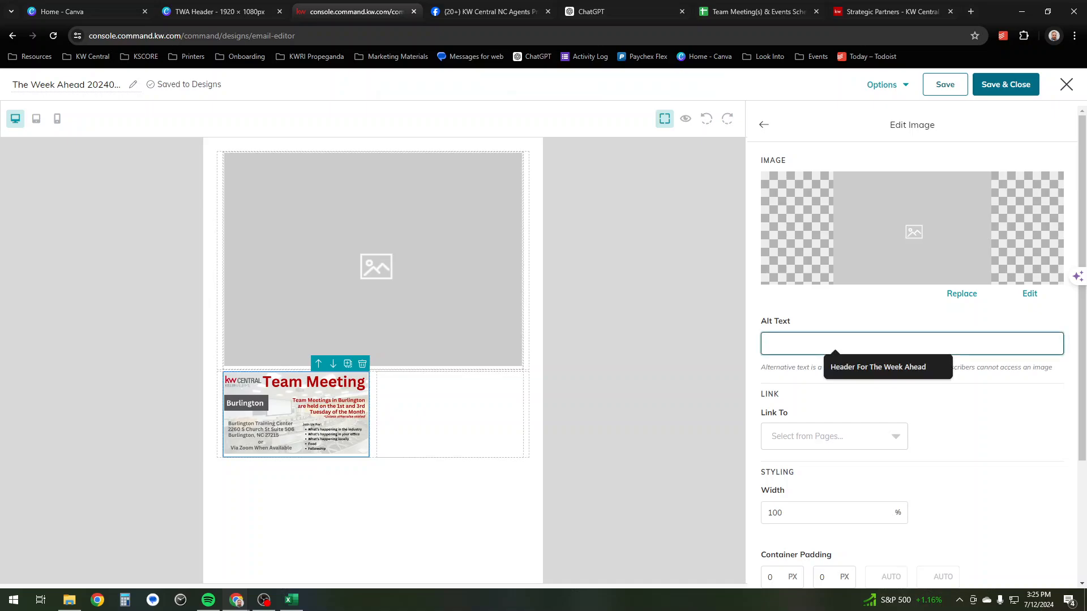
type("Team Meeting")
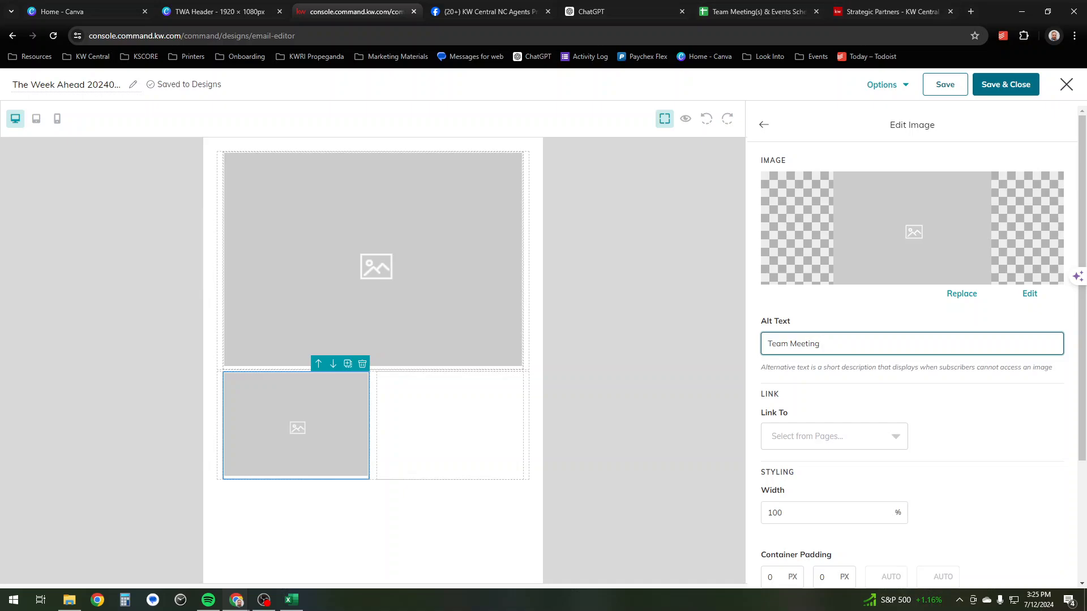
key("BackSpace")
left_click(834, 436)
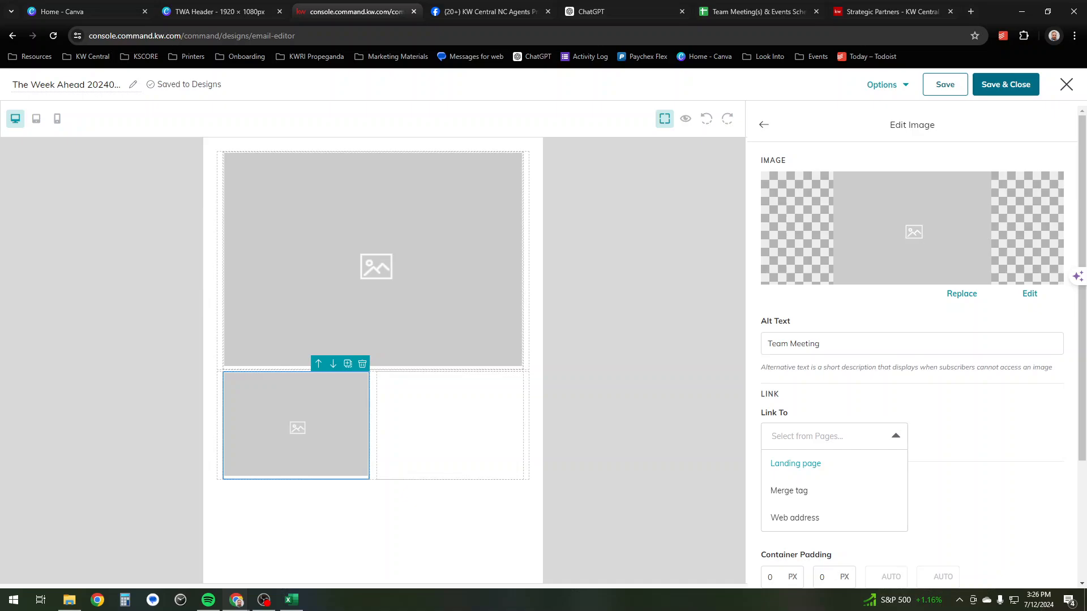
left_click(795, 517)
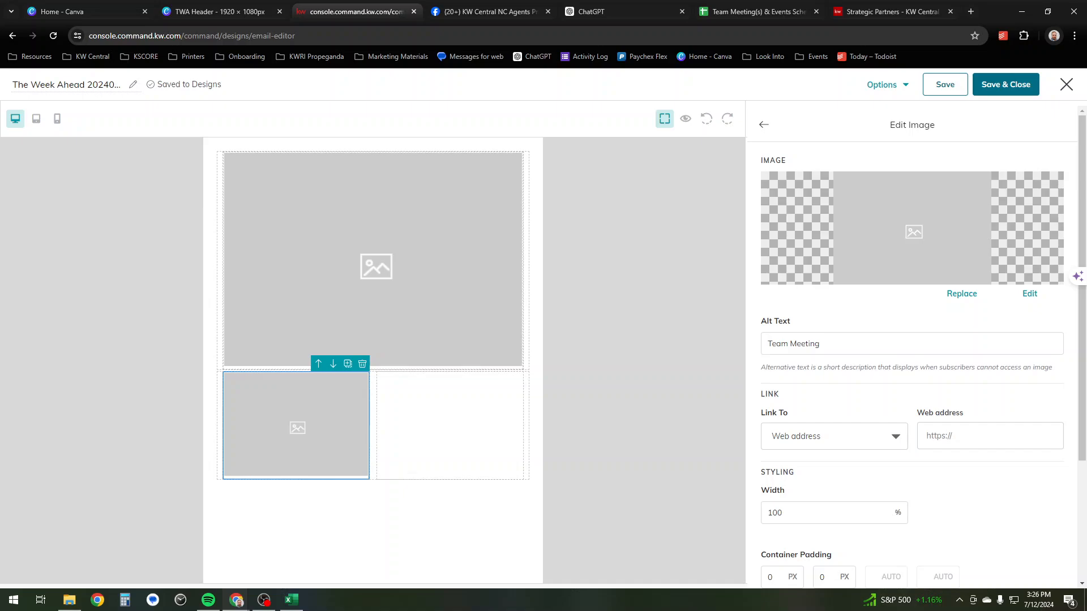
Move the email editor tab into the browser window with the event pages and copy the Team Meeting Burlington page's address.
left_click_drag(994, 11, 0, 249)
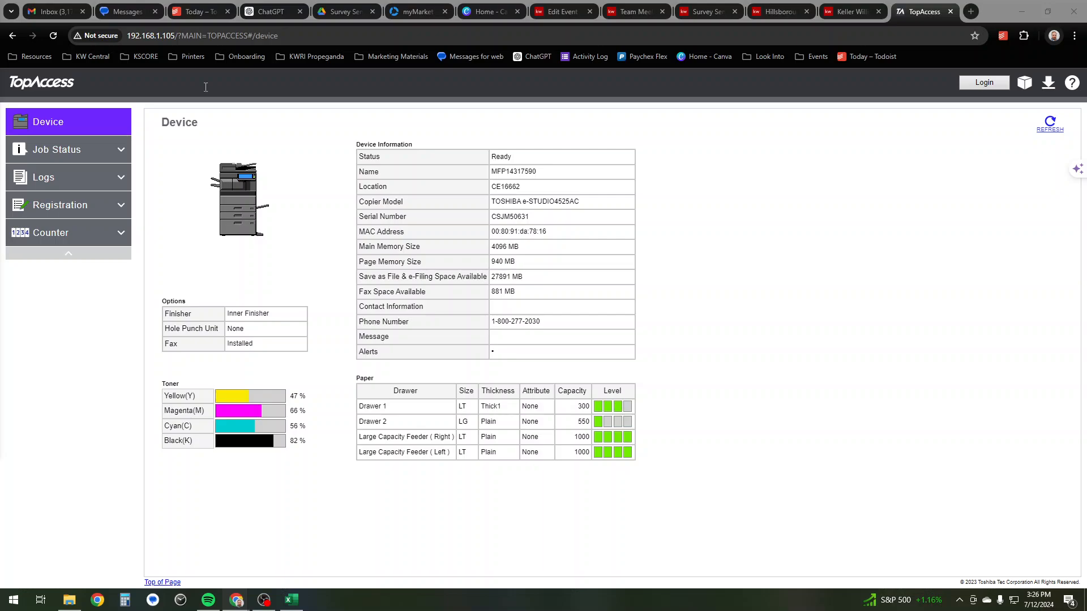
left_click_drag(205, 87, 595, 11)
left_click(656, 12)
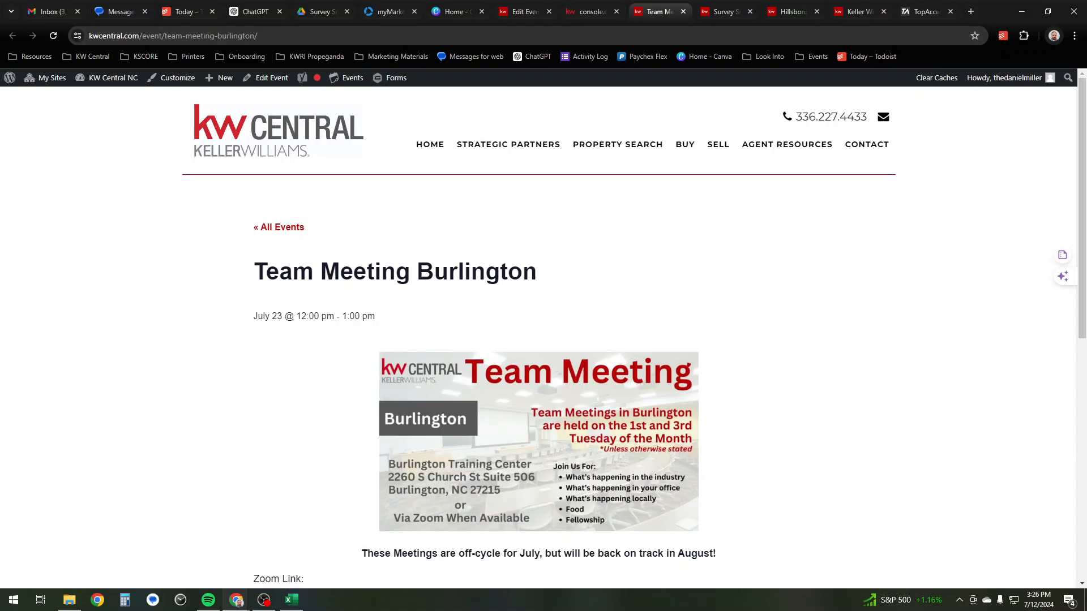
key("ctrl+l")
key("ctrl+c")
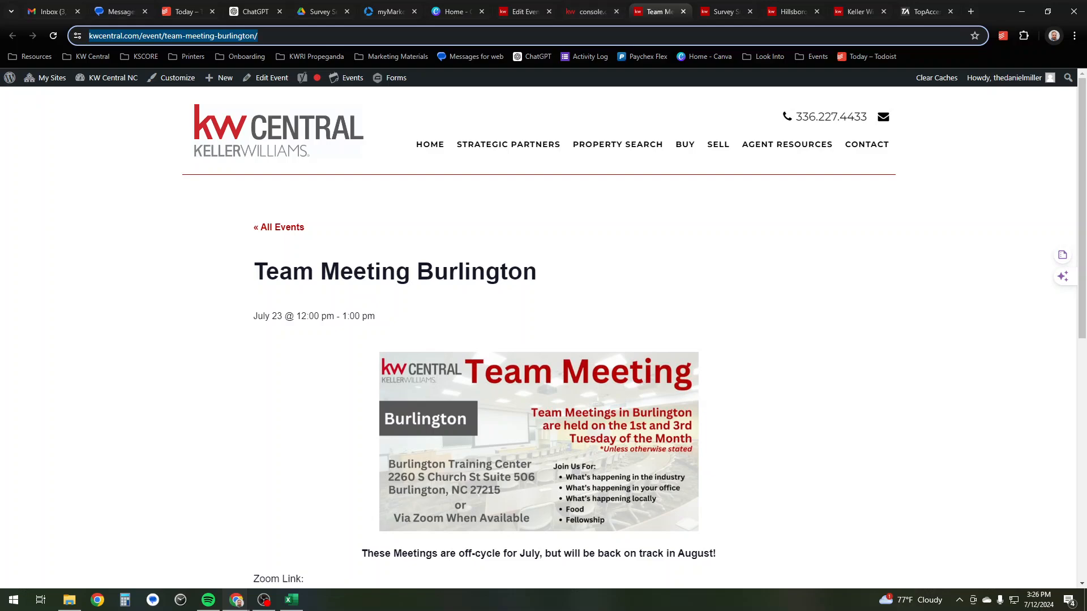
Set the left image's web address to the copied kwcentral.com/event/team-meeting-burlington/ link and look over its styling settings.
left_click(592, 11)
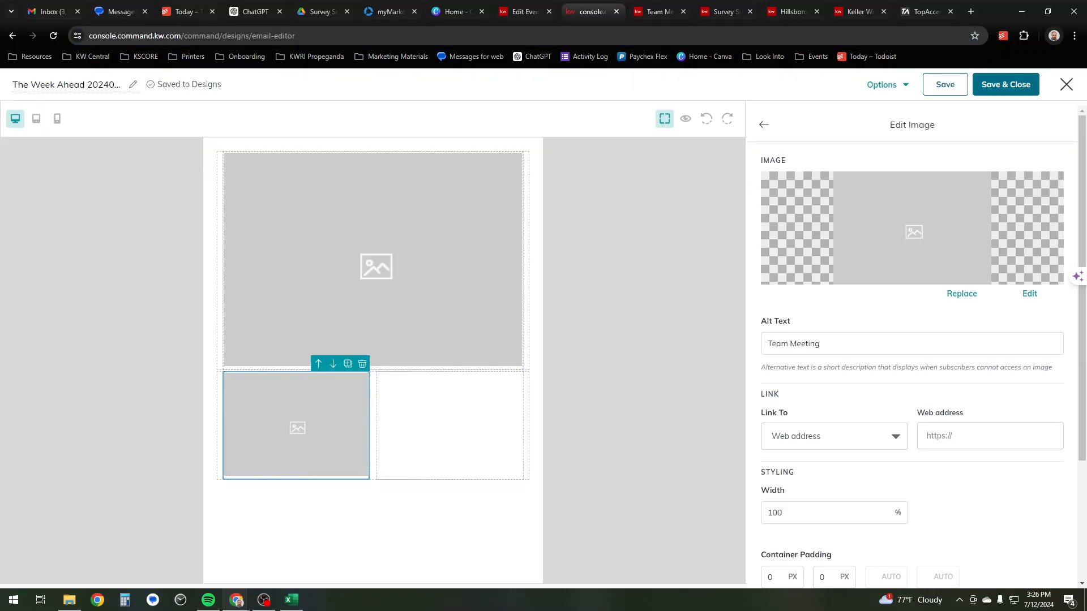
left_click(990, 436)
key("ctrl+v")
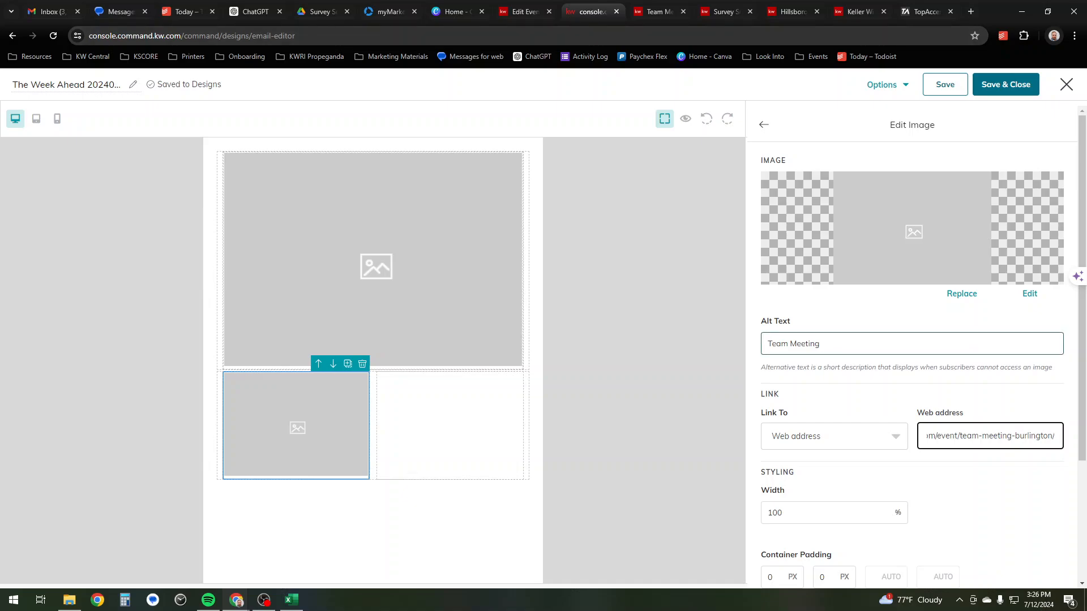
scroll(917, 362, "down", 3)
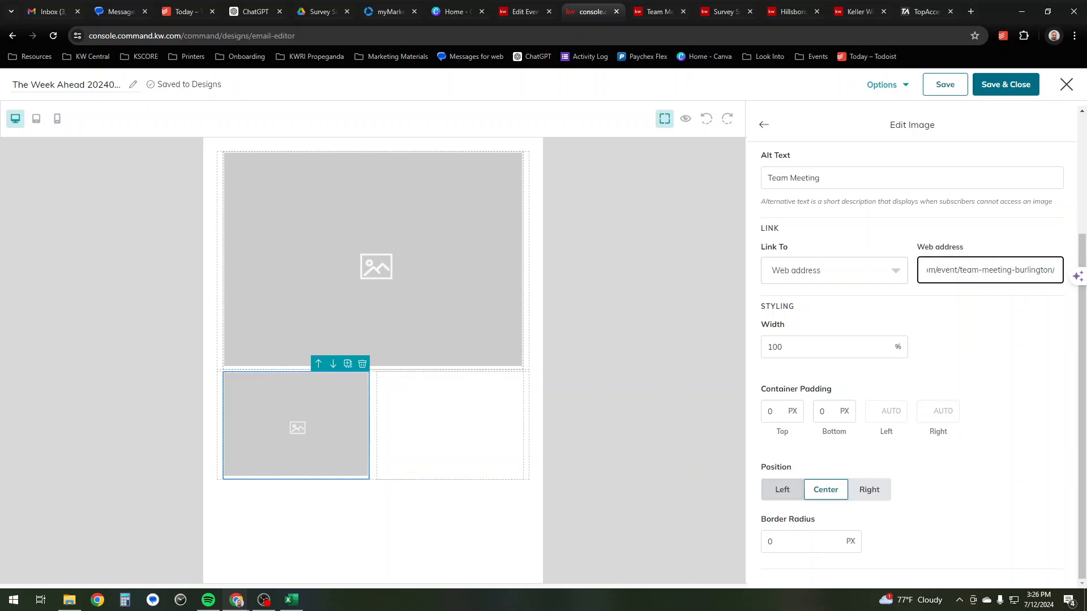
scroll(917, 362, "up", 3)
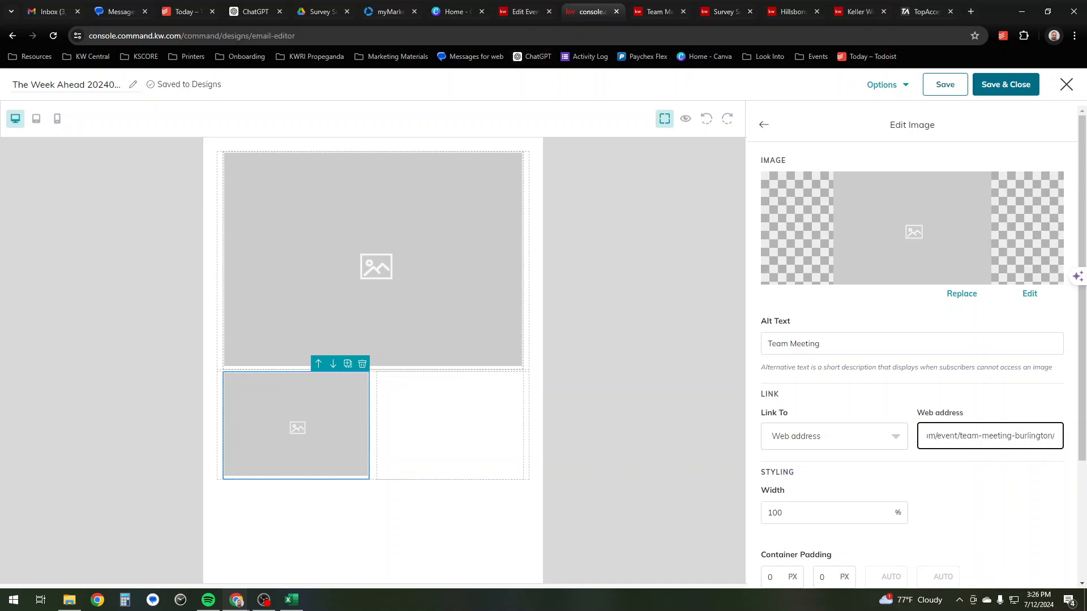
Test the copied Burlington event link in a new Incognito window, look through the page, and close that window.
left_click(1073, 35)
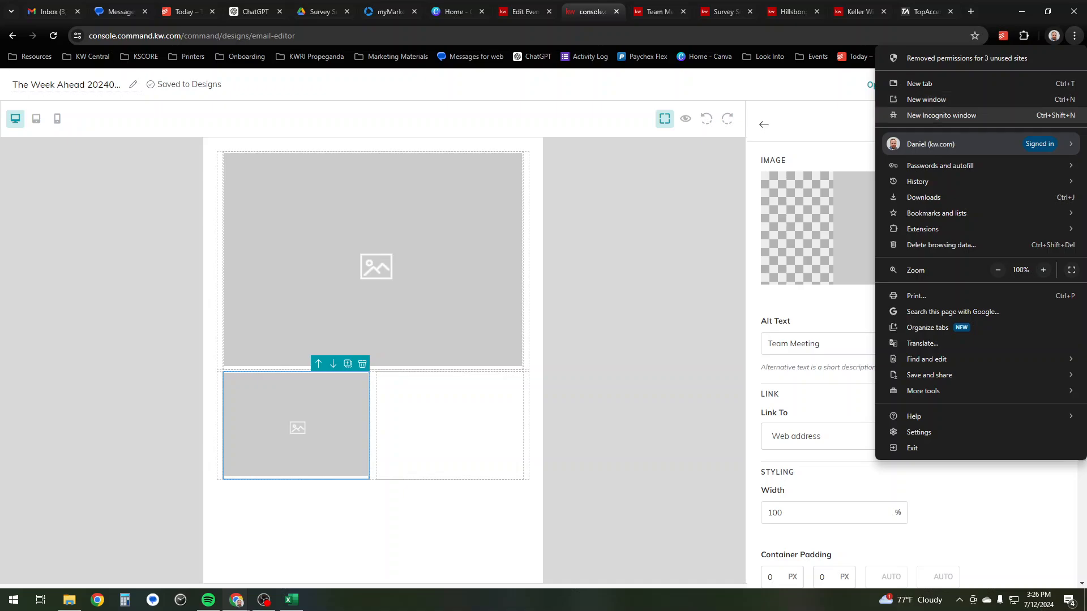
left_click(941, 115)
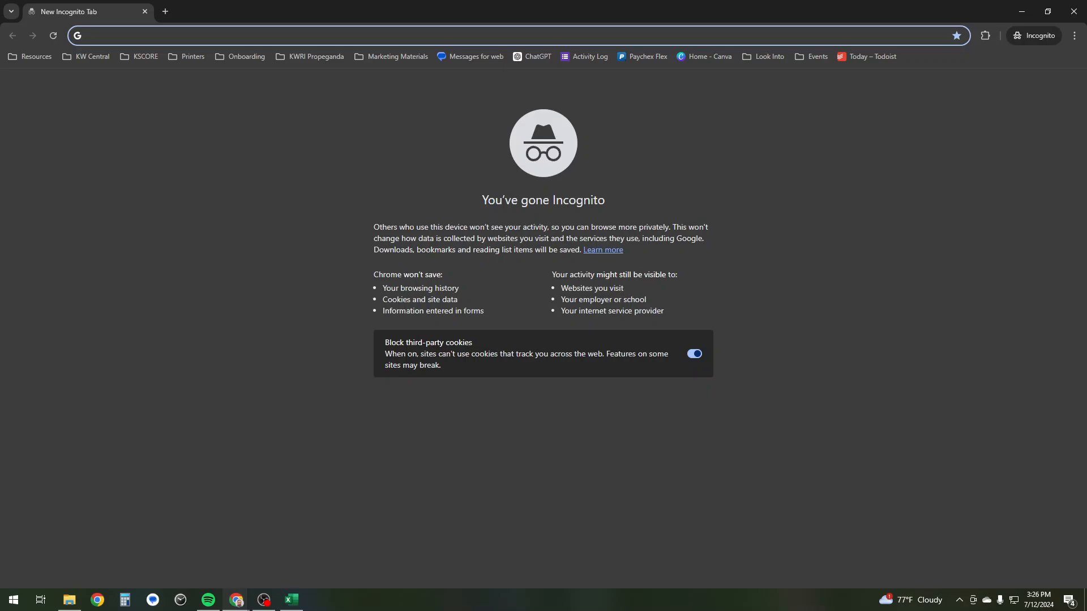
key("ctrl+v")
key("Return")
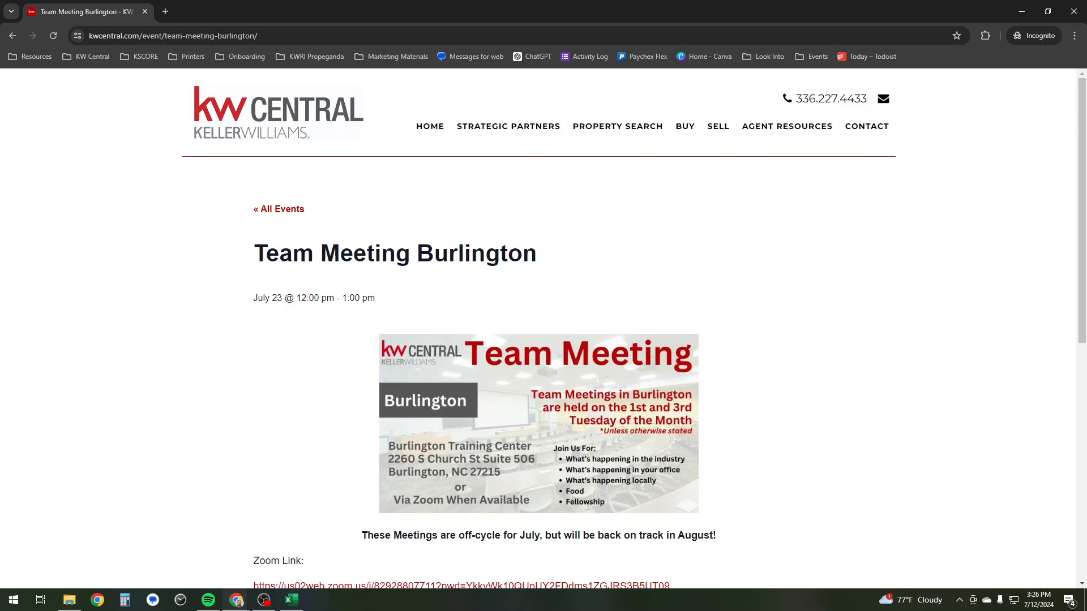
scroll(543, 328, "down", 5)
scroll(543, 328, "up", 5)
left_click(1074, 11)
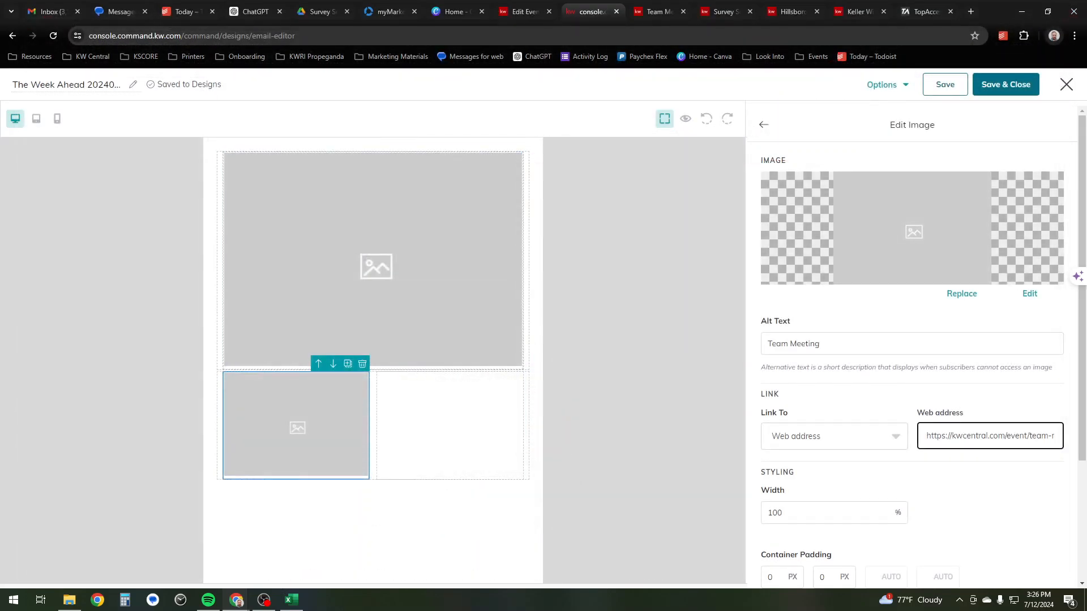
Insert an image block in the right column and upload Hillsborough Team Meetingt.png from Downloads into it.
left_click(763, 124)
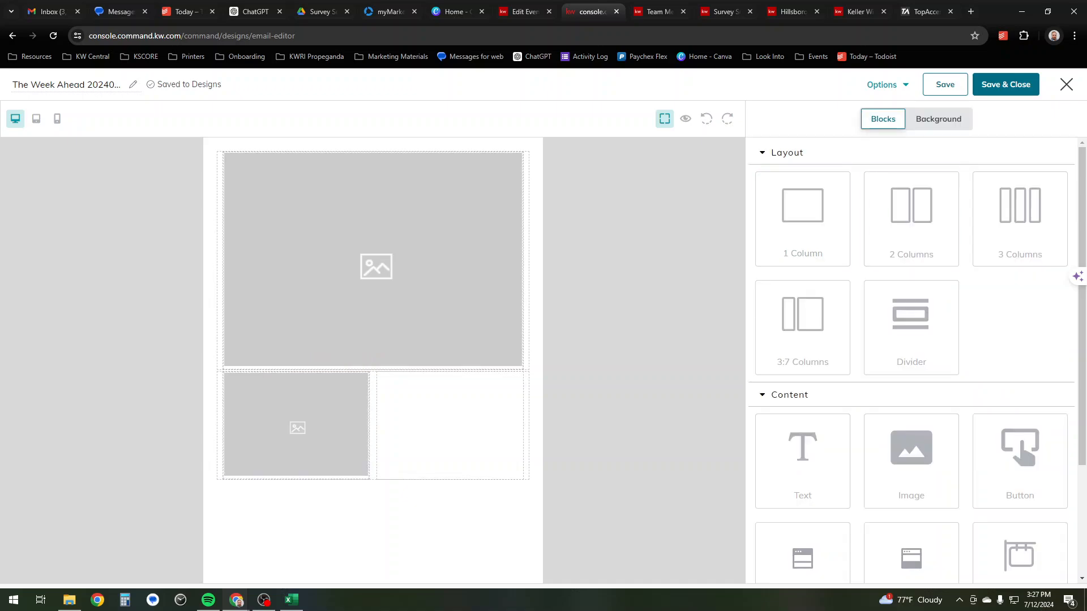
left_click_drag(911, 461, 442, 430)
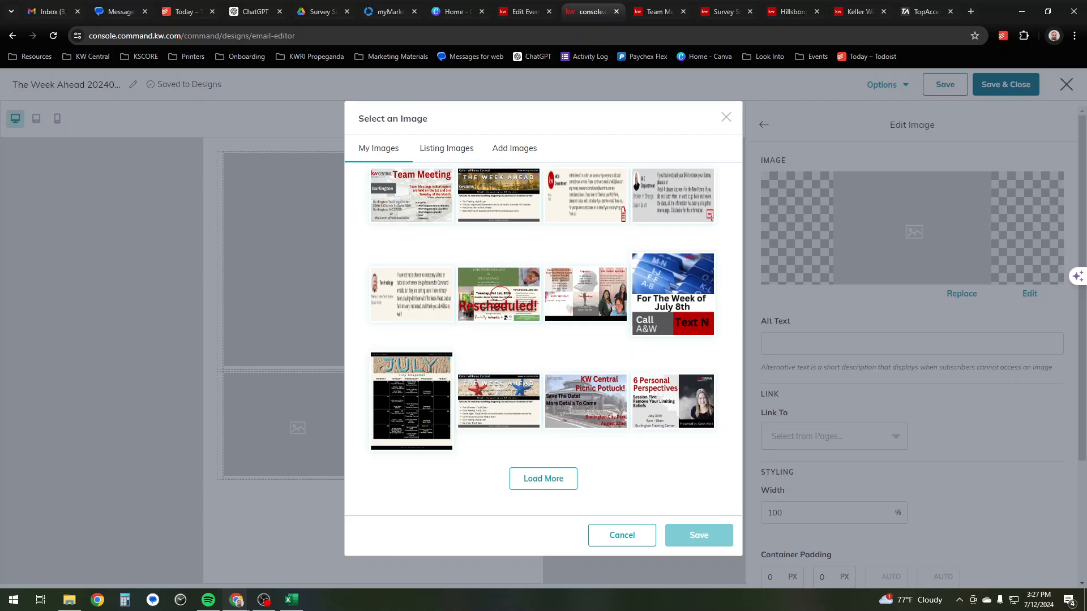
left_click(514, 147)
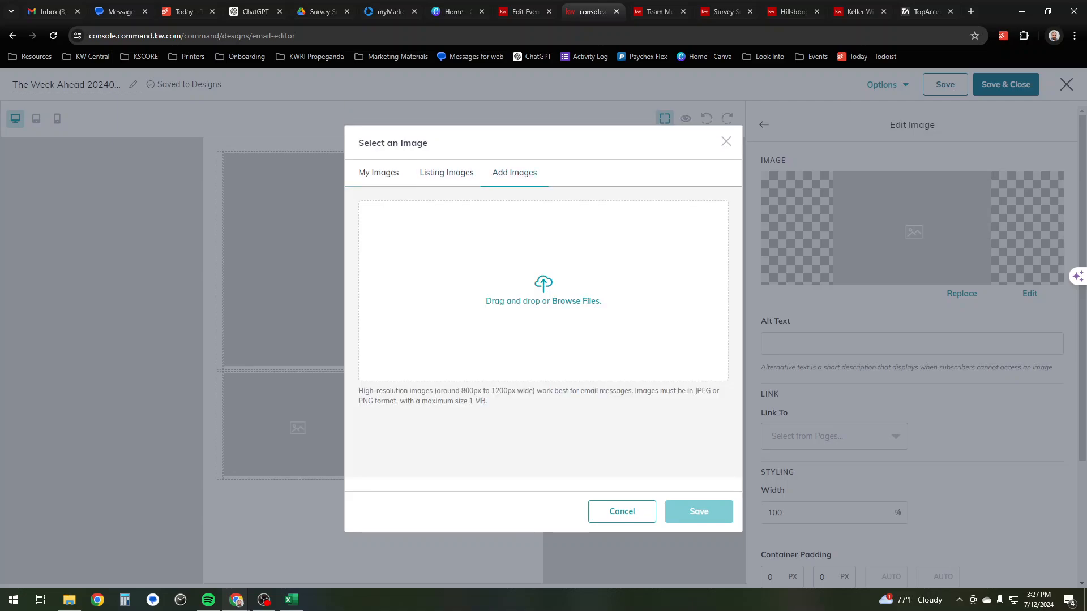
left_click(575, 301)
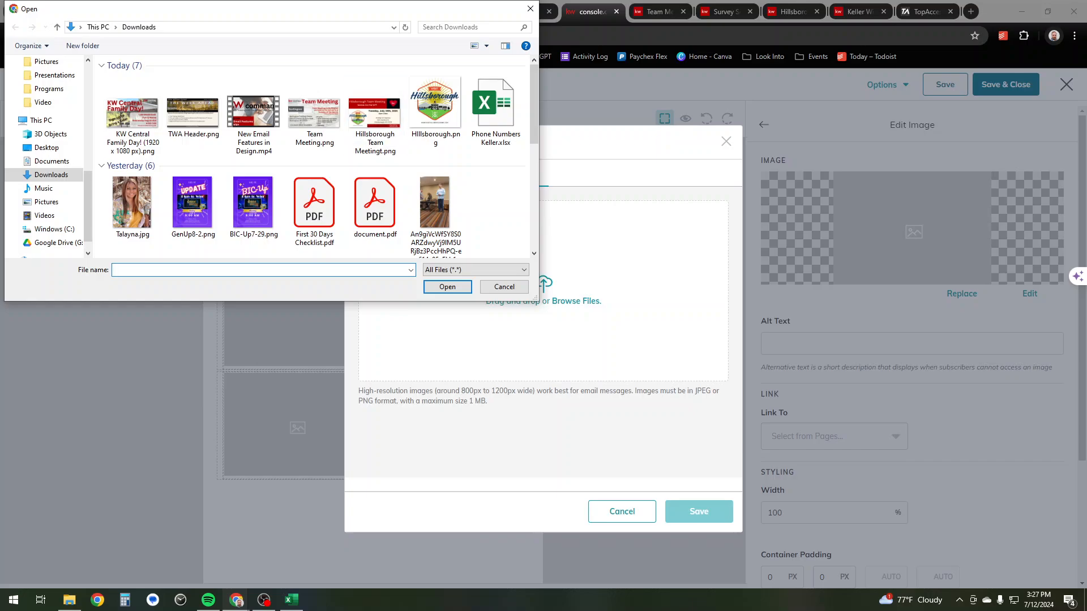
double_click(375, 113)
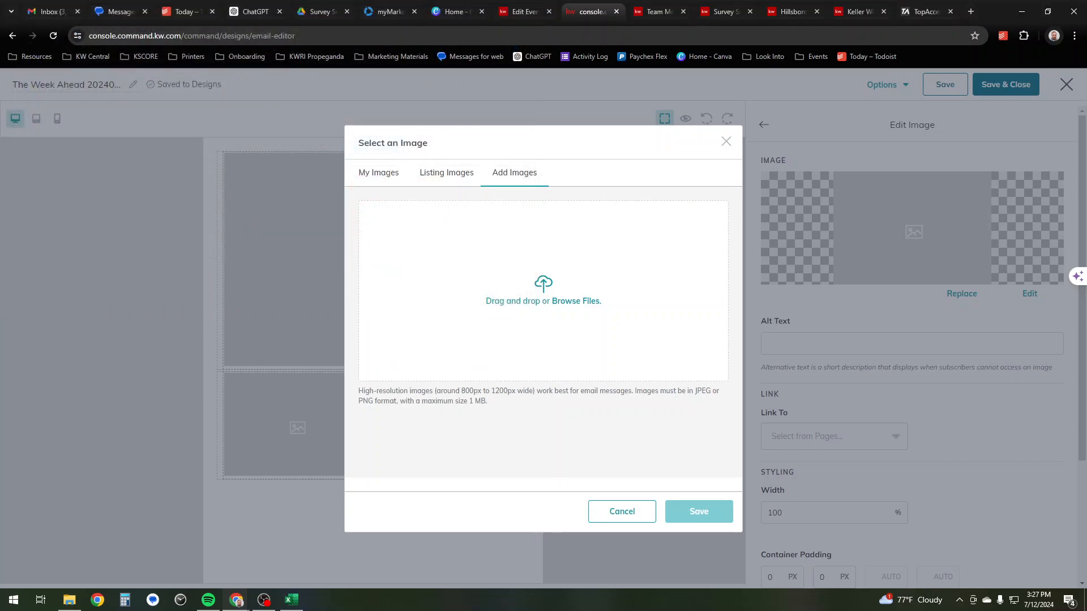
left_click(404, 450)
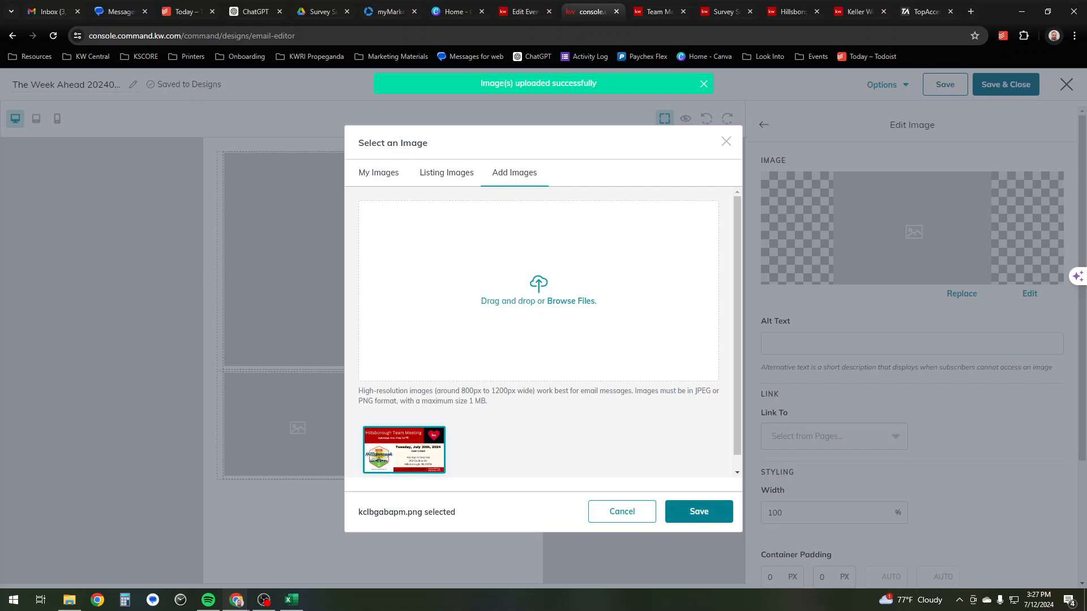
left_click(698, 512)
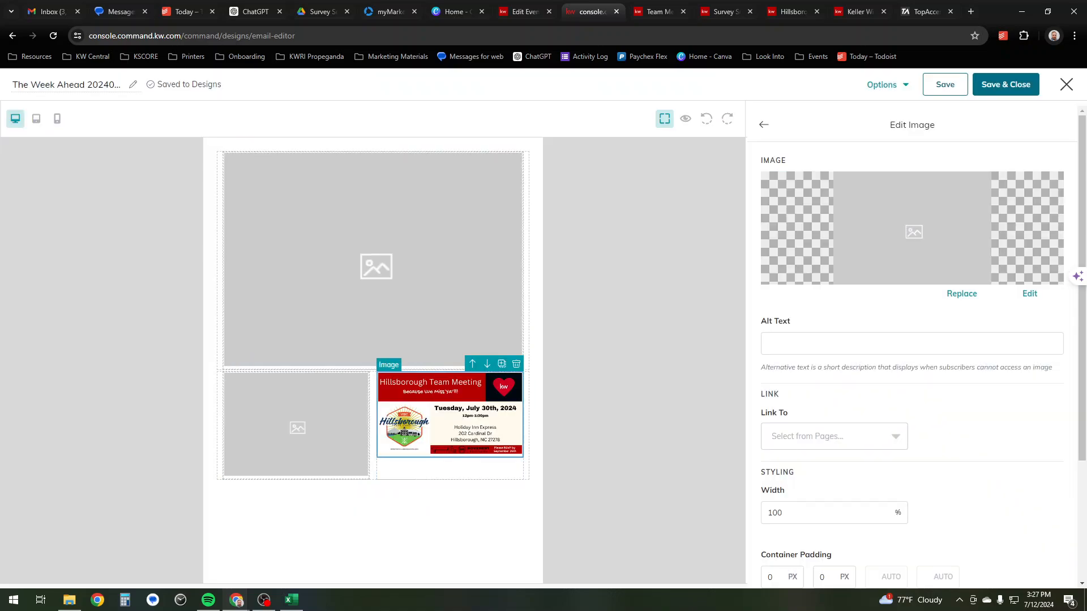
Set the alt text of the right column's Hillsborough image to "Hillsborough Team Meeting".
left_click(838, 343)
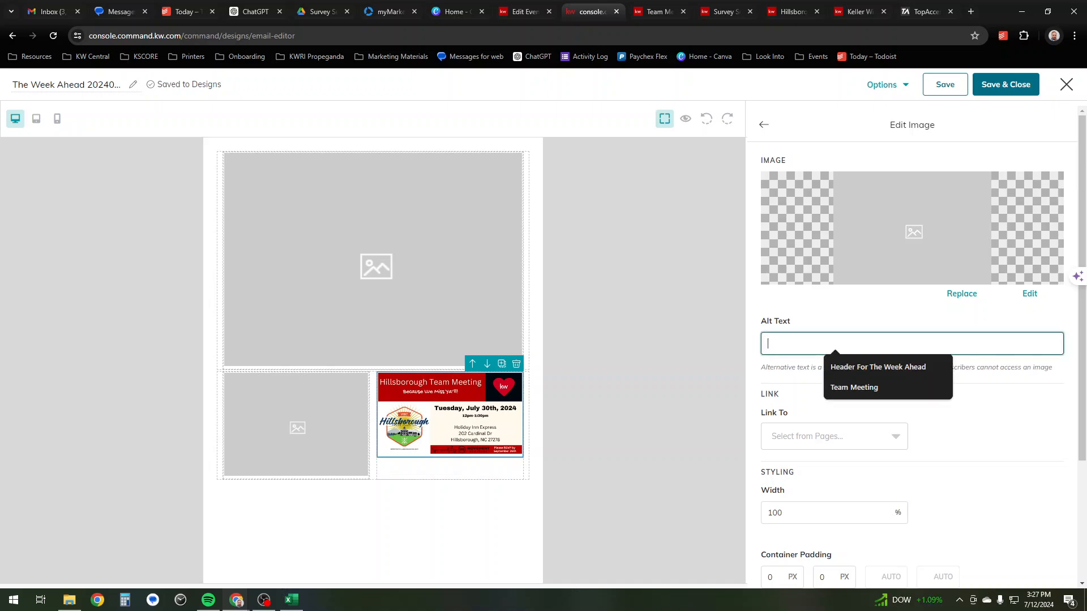
type("Hillsborough ")
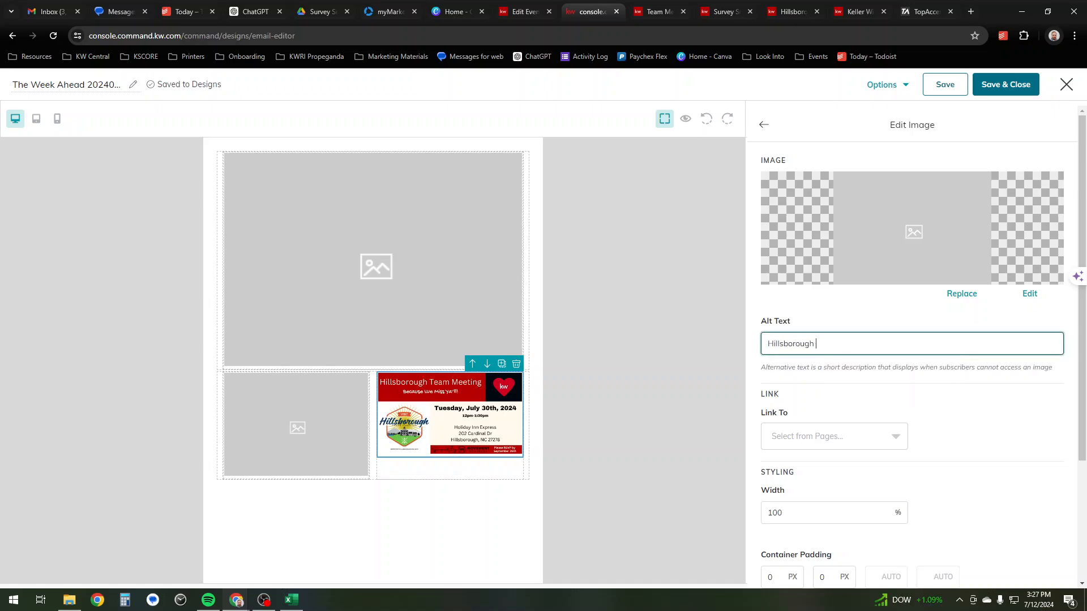
type("Team Meeting")
key("Tab")
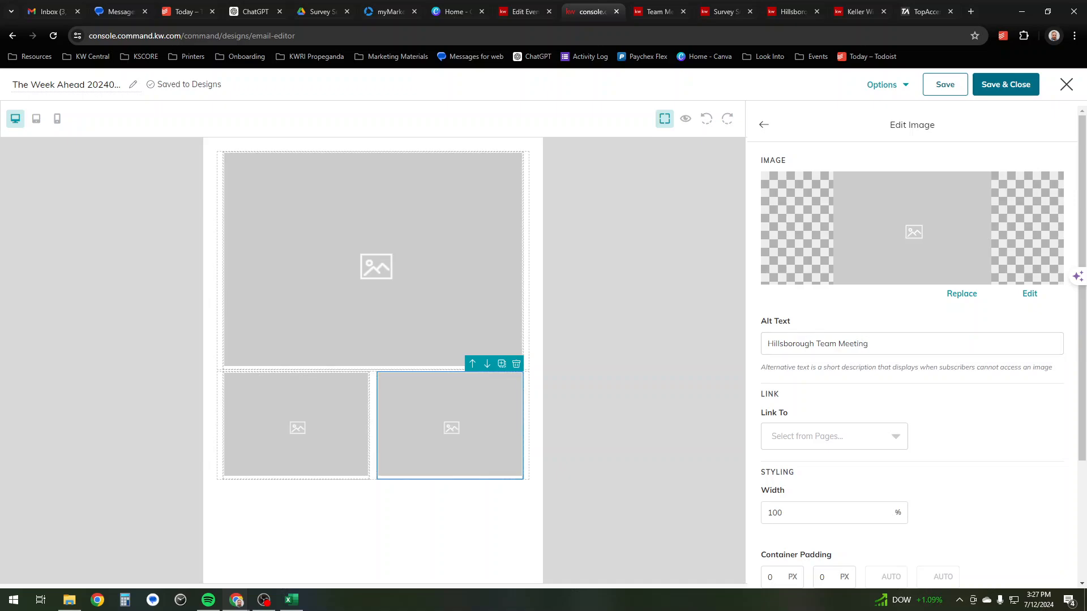
Link the Hillsborough image to a web address, using kwcentral.com/event/hillsborough-team-meeting/ copied from its event page, and leave the image settings.
left_click(833, 437)
left_click(795, 517)
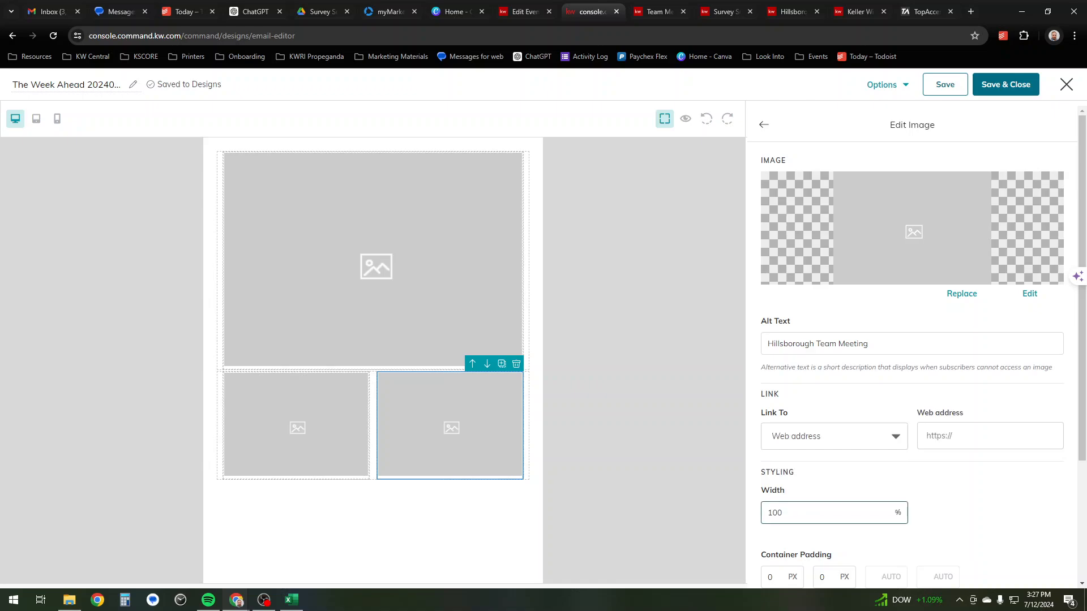
left_click(792, 12)
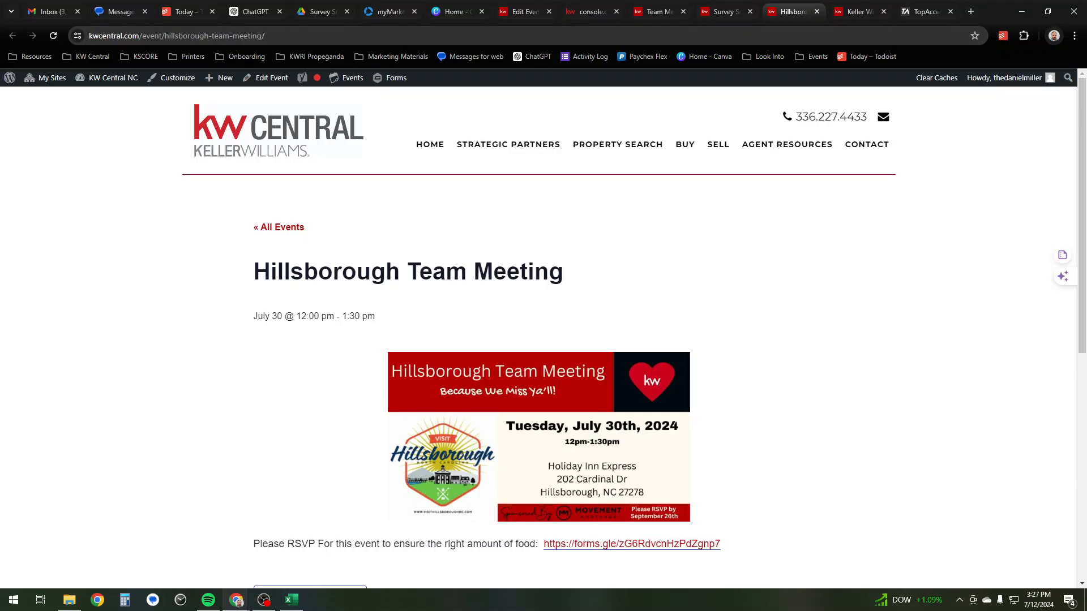
left_click(385, 36)
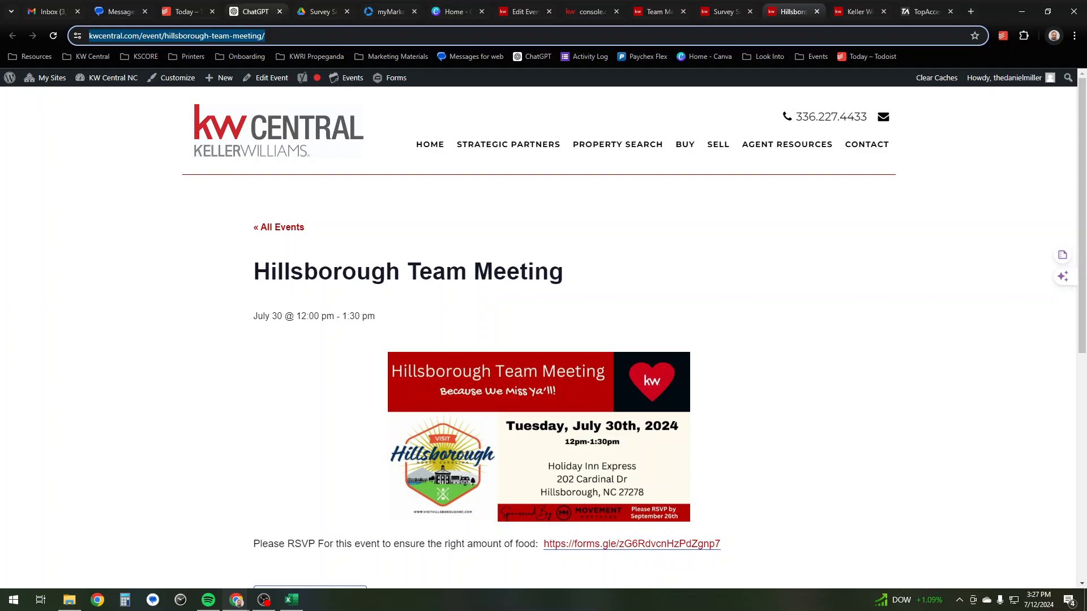
left_click(592, 11)
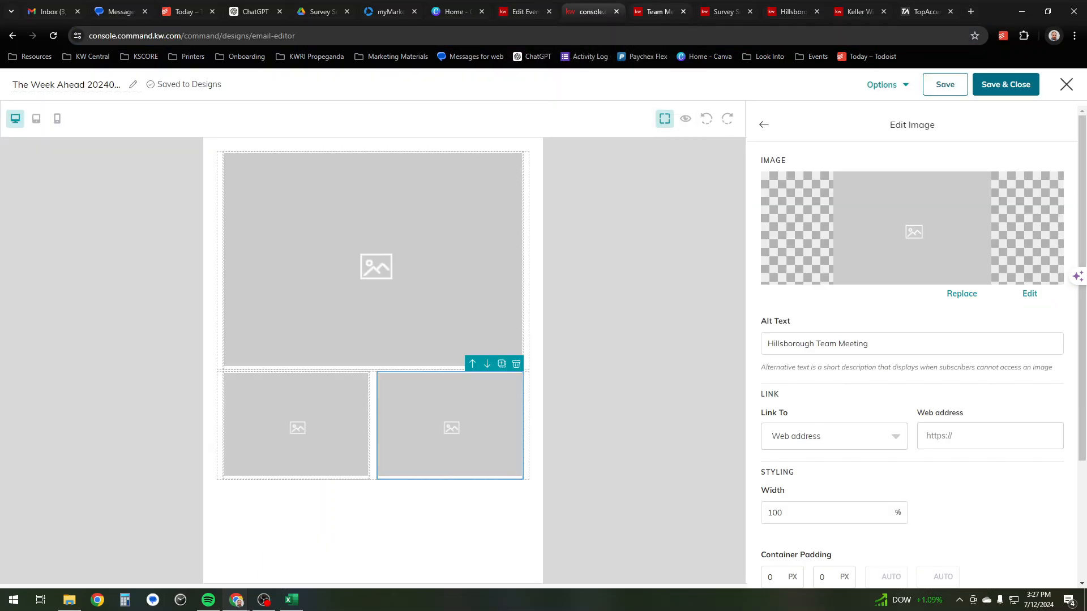
left_click(990, 436)
key("ctrl+v")
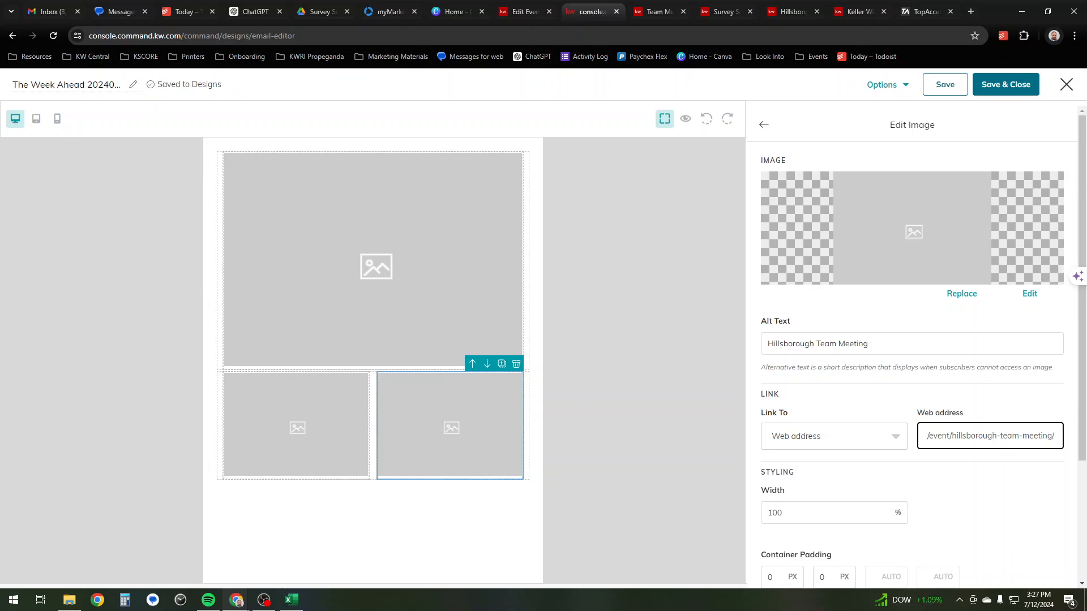
left_click(638, 391)
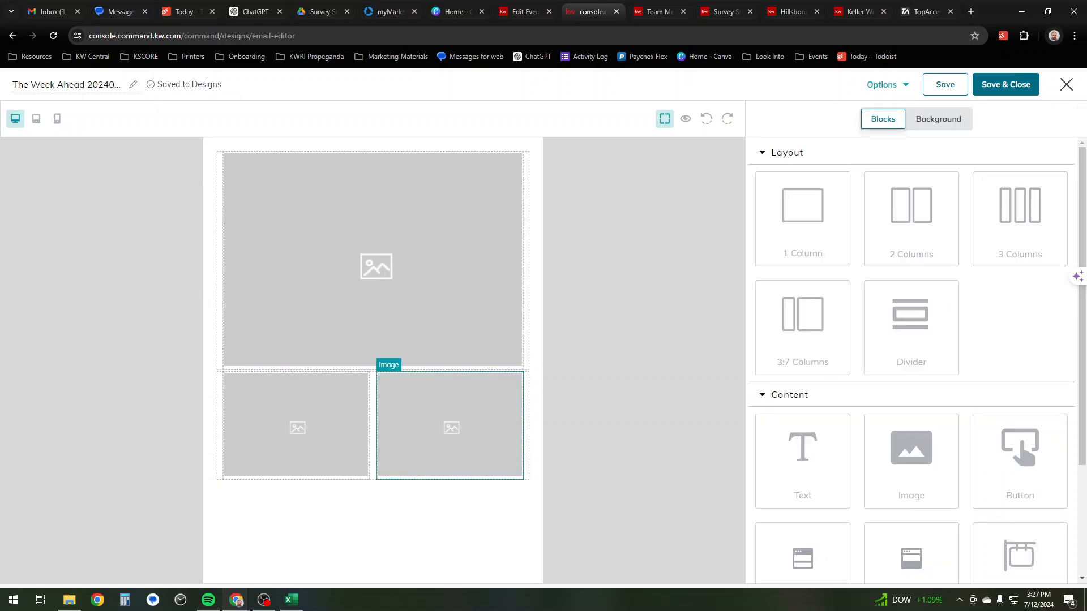
Insert an image block below the left column's image and upload Survey Seminar.png from Downloads into it.
left_click_drag(899, 492, 265, 462)
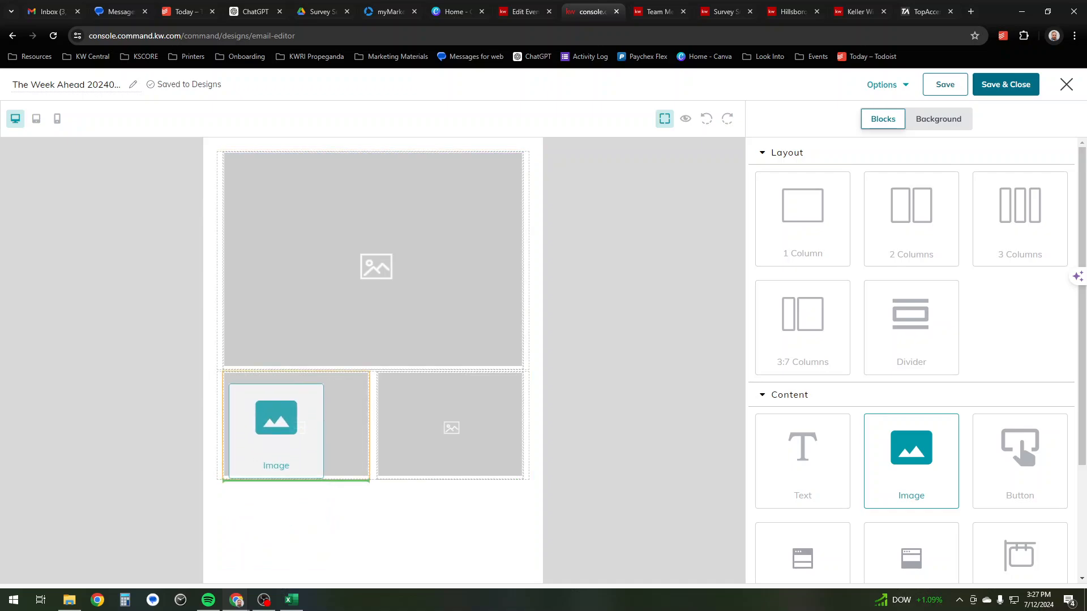
left_click_drag(265, 462, 266, 470)
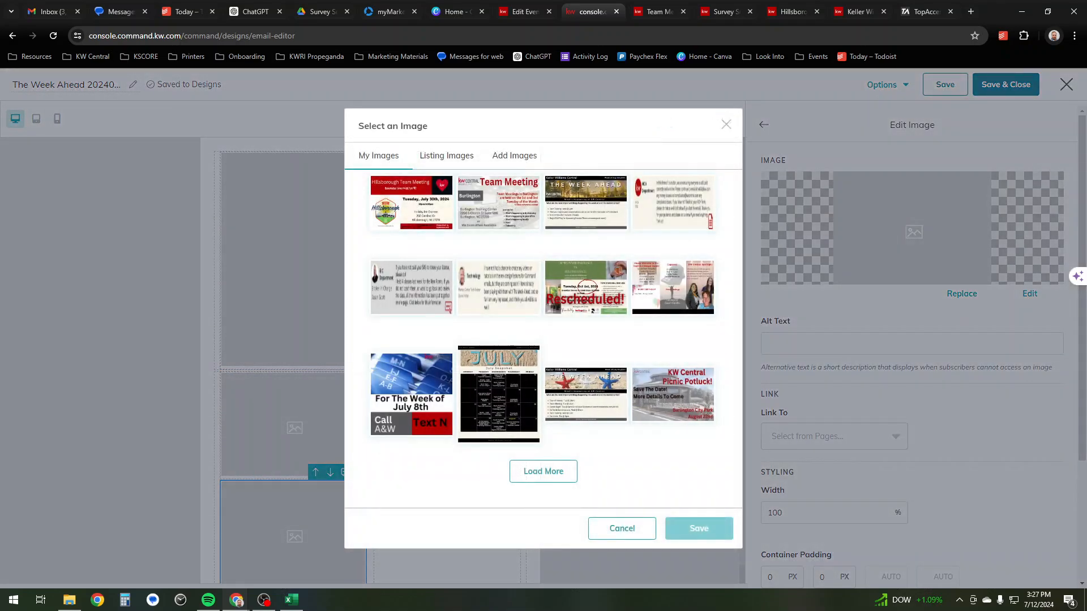
left_click(515, 156)
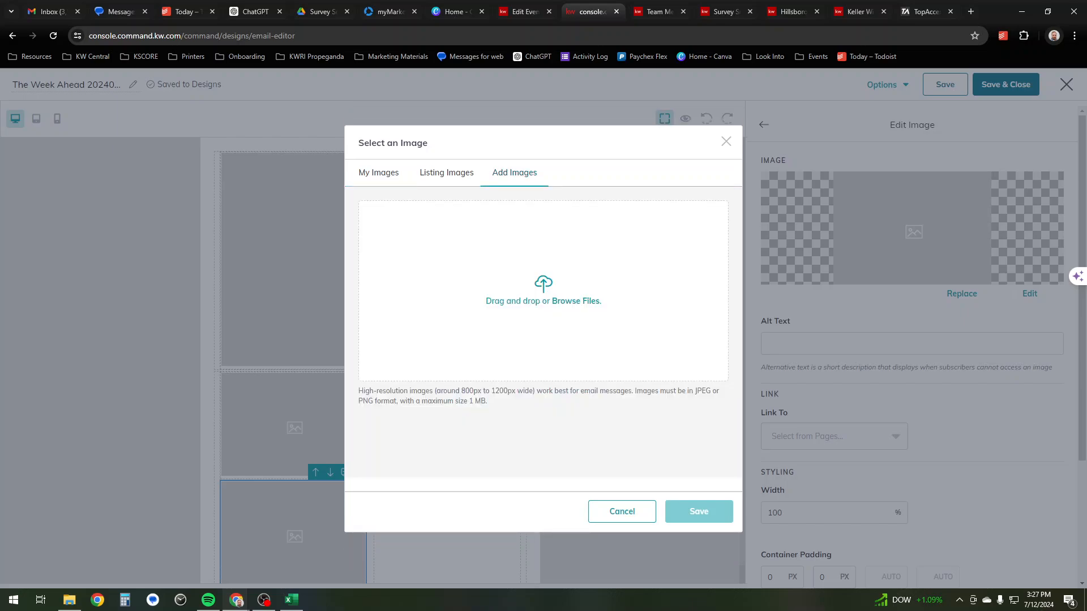
left_click(575, 302)
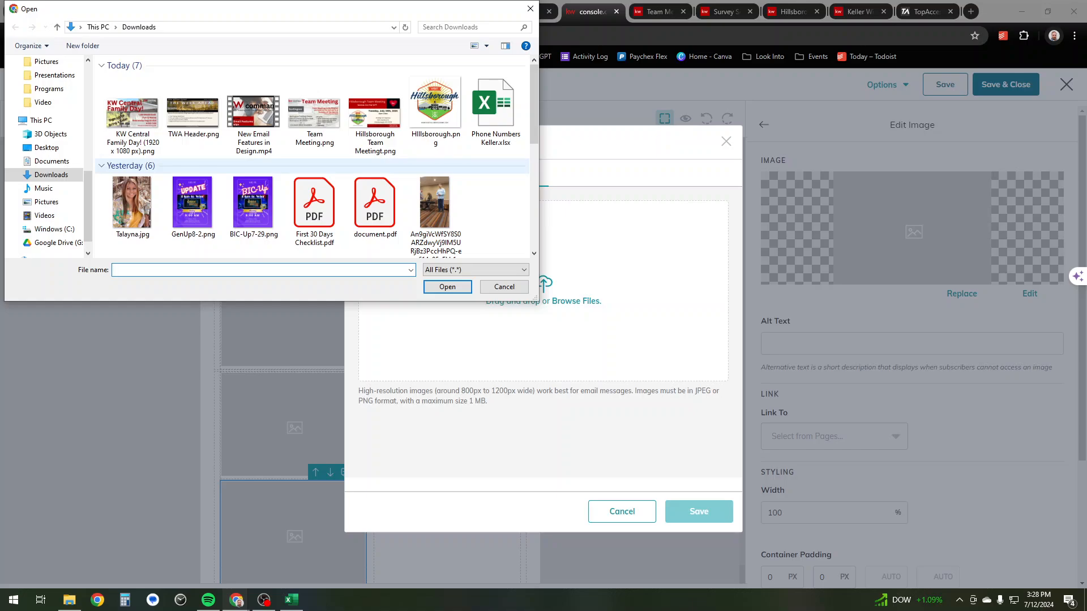
scroll(375, 147, "down", 3)
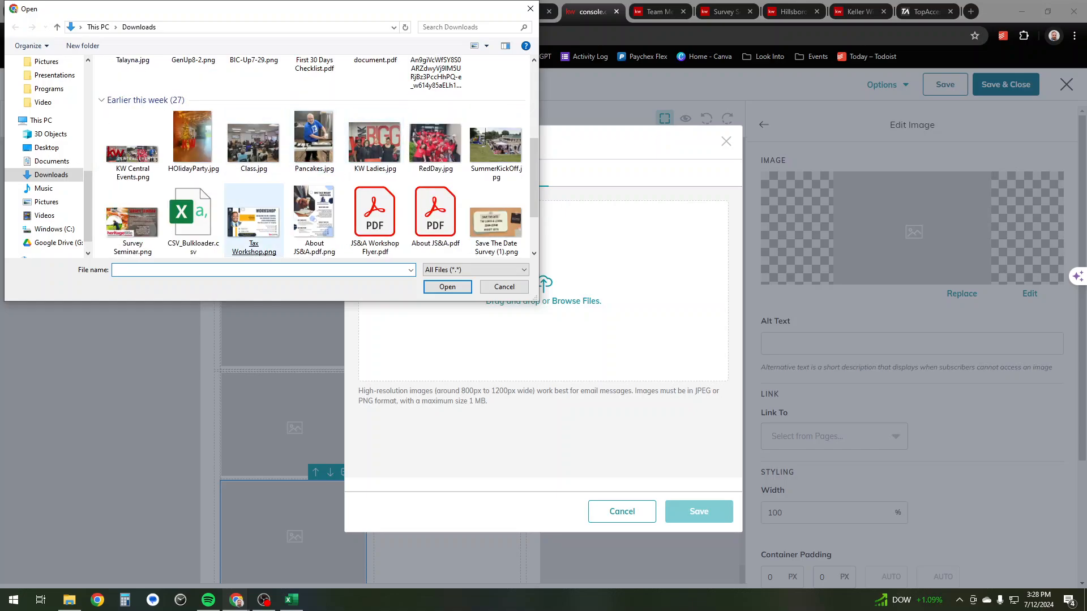
double_click(132, 223)
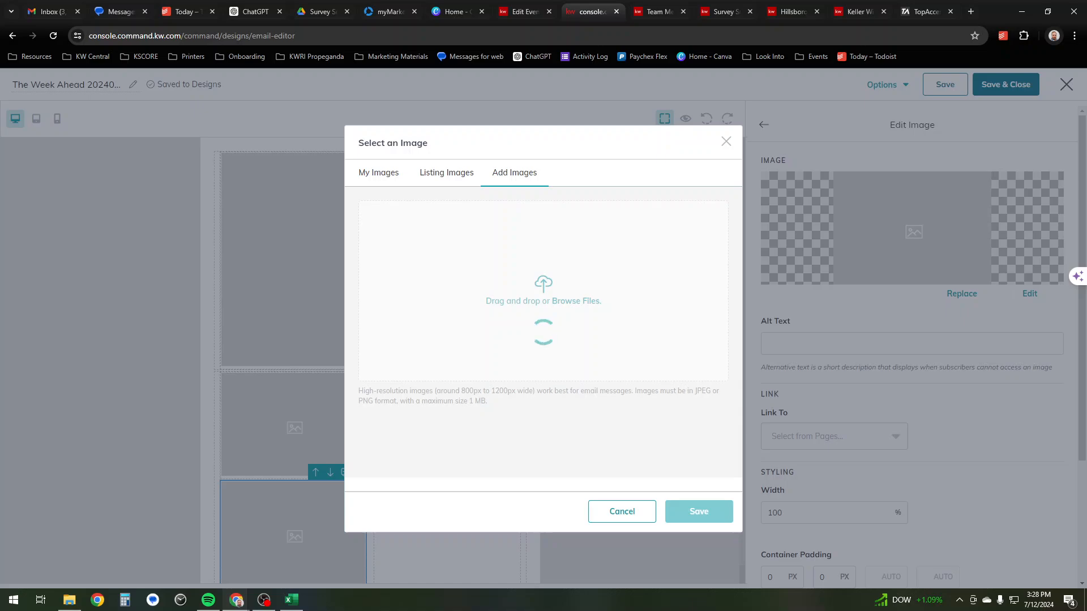
left_click(404, 450)
left_click(699, 511)
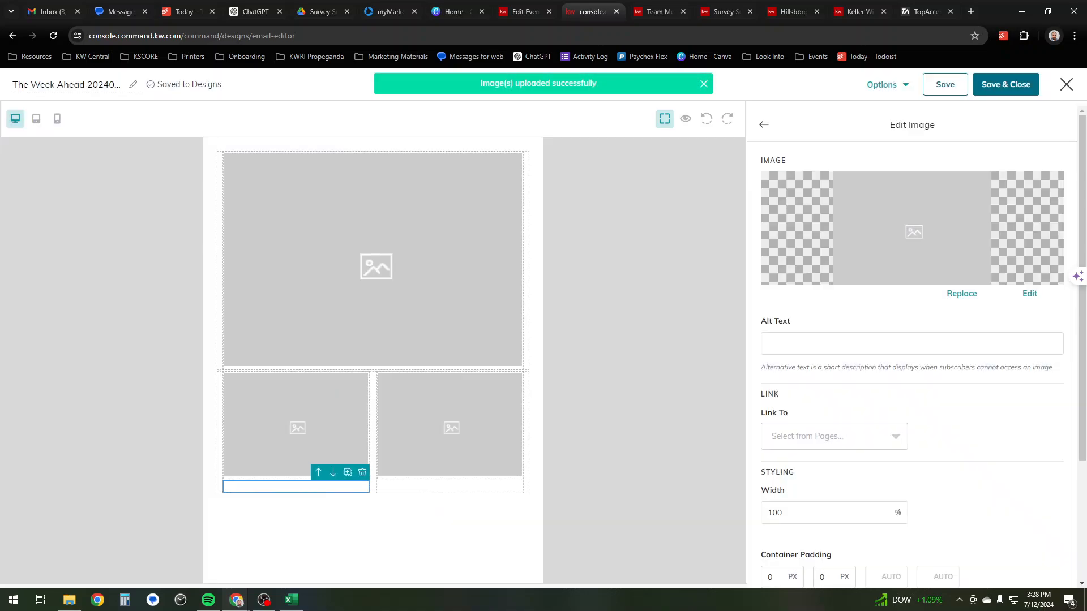
Give the survey image the alt text "Survey Seminar" and link it to the web address kwcentral.com/event/survey-seminar/ copied from its event page.
left_click(911, 343)
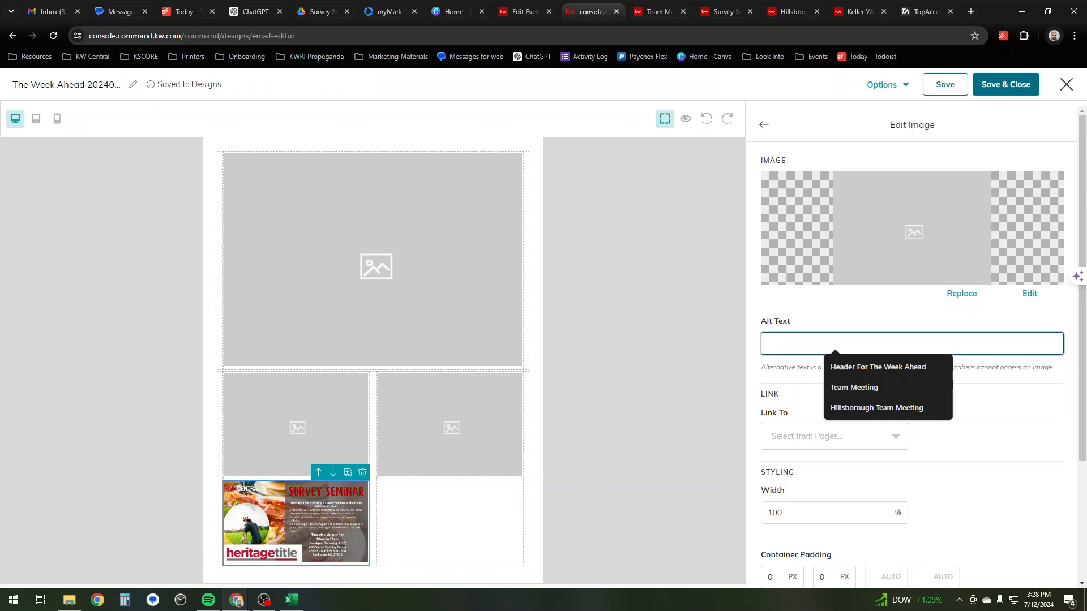
type("Survey Seminar")
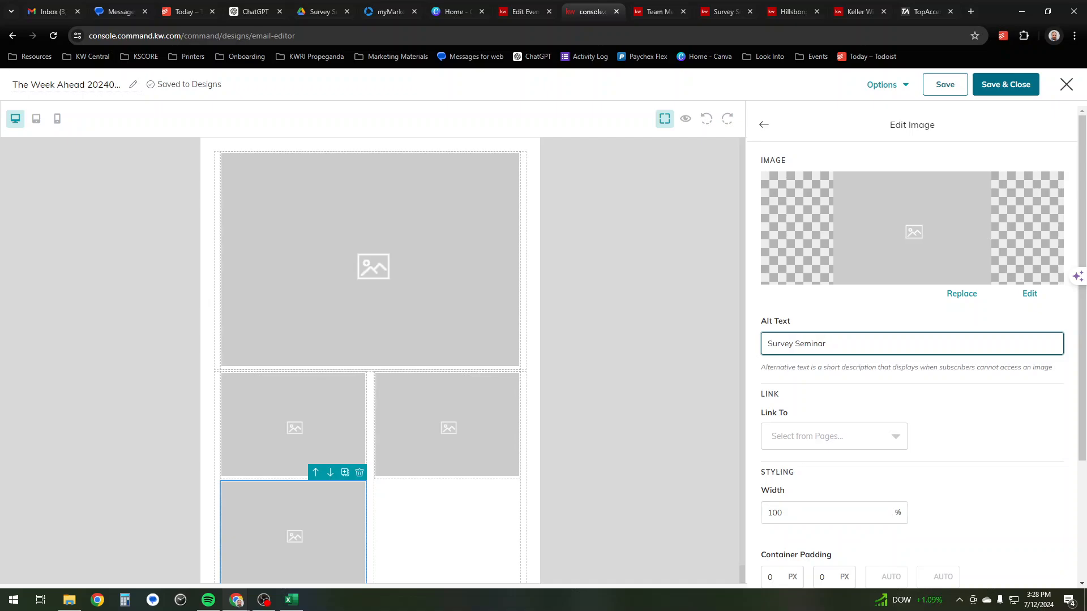
left_click(723, 11)
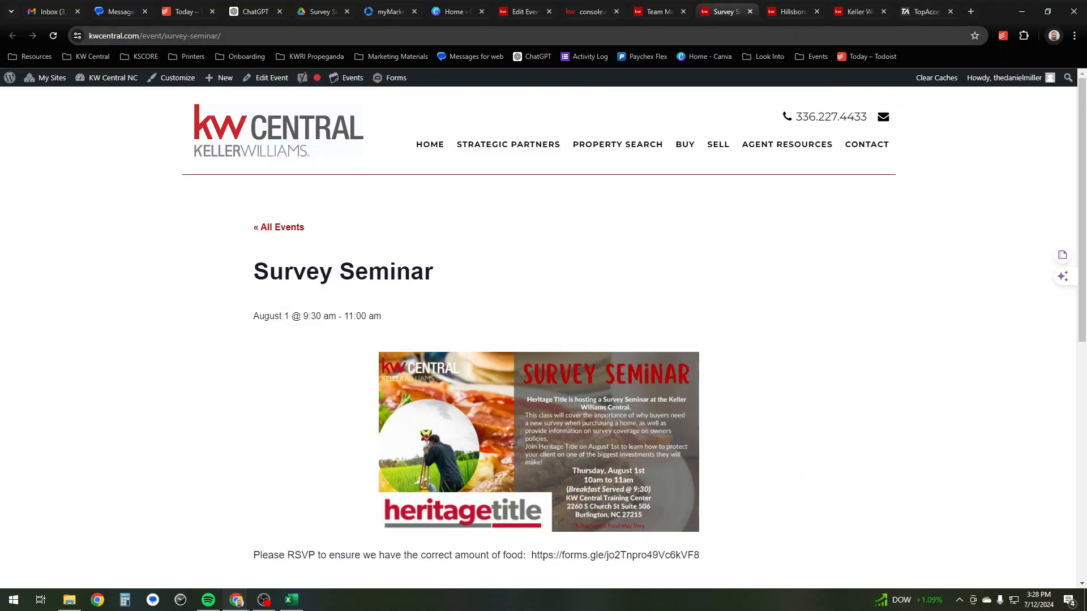
key("ctrl+l")
key("ctrl+c")
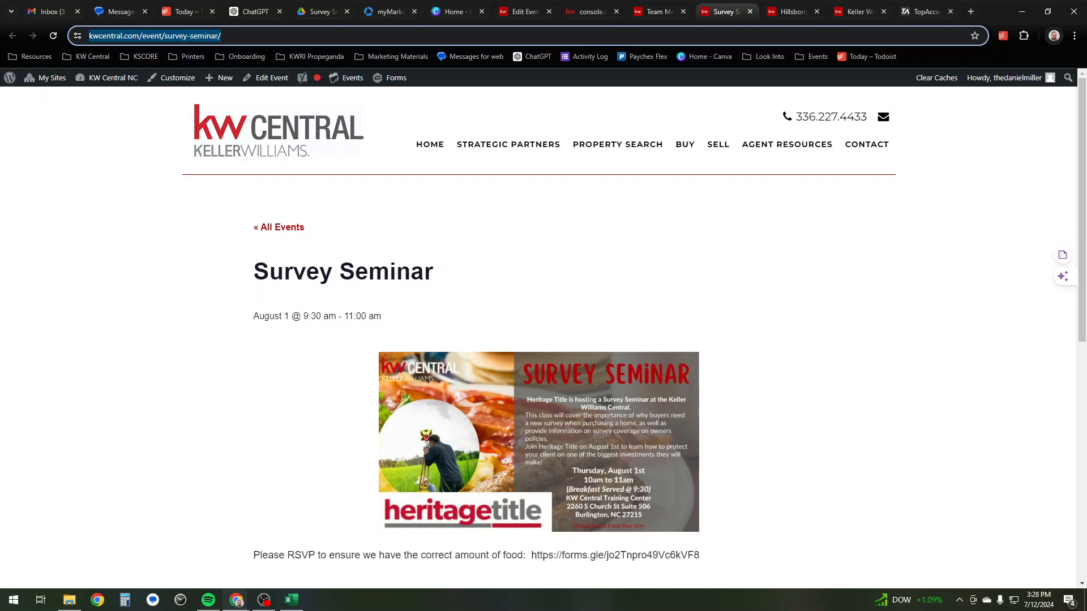
left_click(591, 11)
left_click(834, 436)
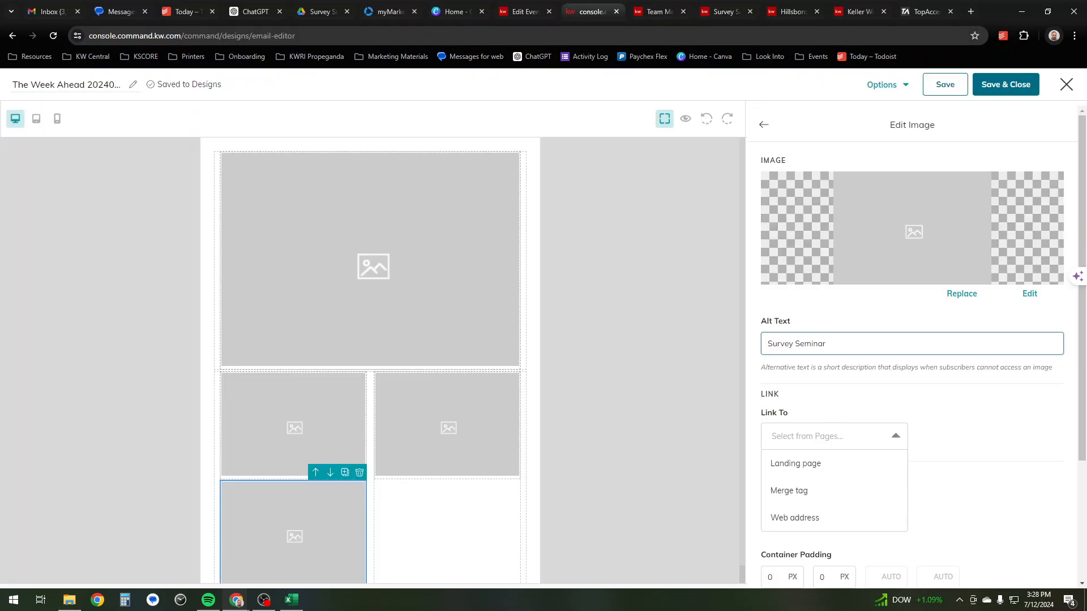
left_click(795, 516)
left_click(990, 436)
key("ctrl+v")
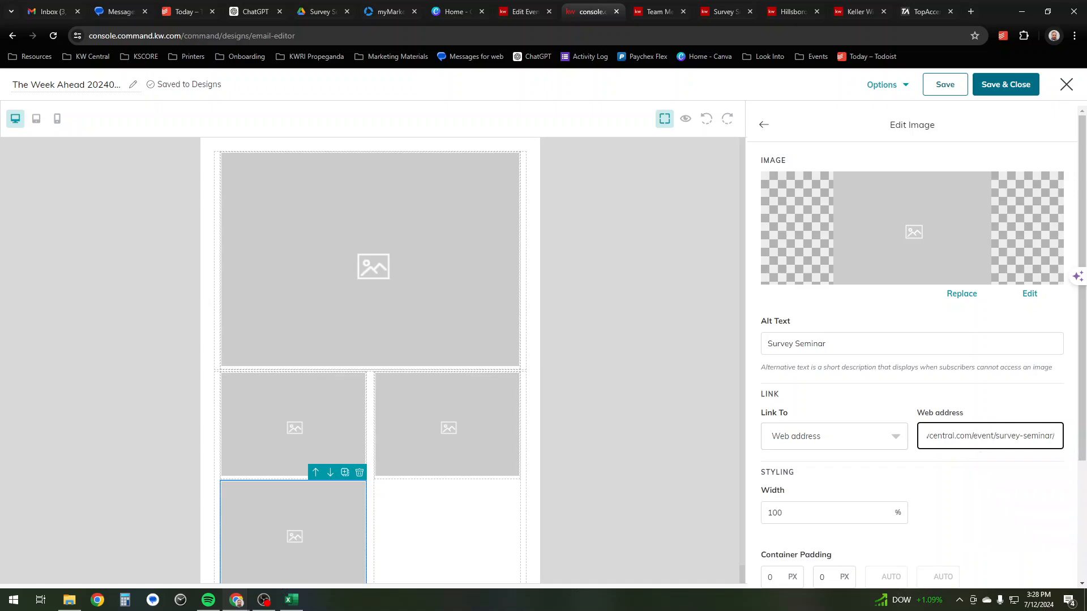
left_click(764, 125)
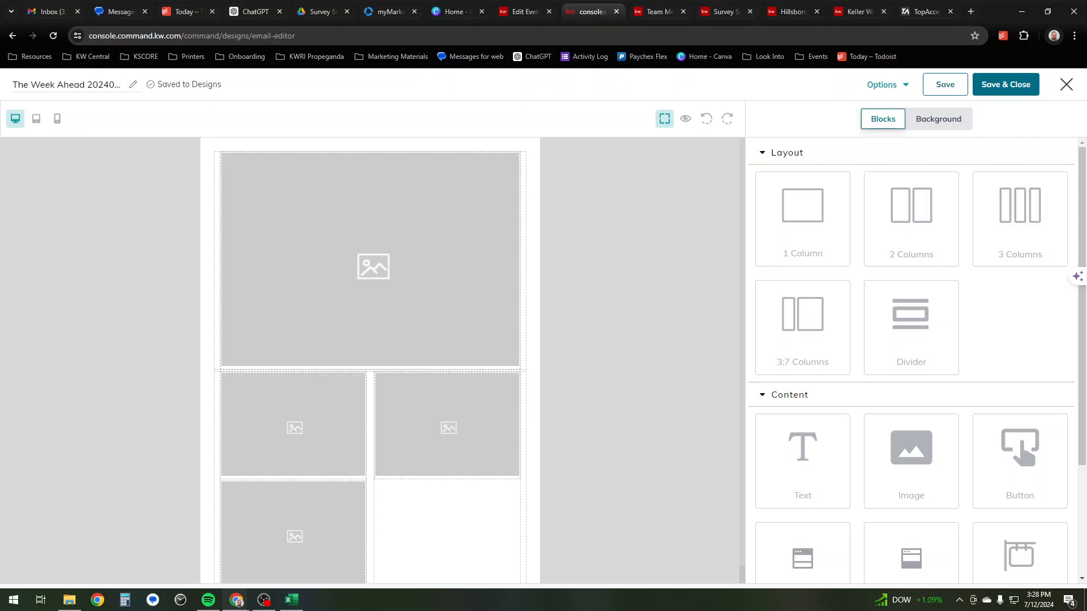
Insert an image block below the right column's image and upload KW Central Family Day! (1920 x 1080 px).png from Downloads into it.
left_click_drag(911, 453, 419, 518)
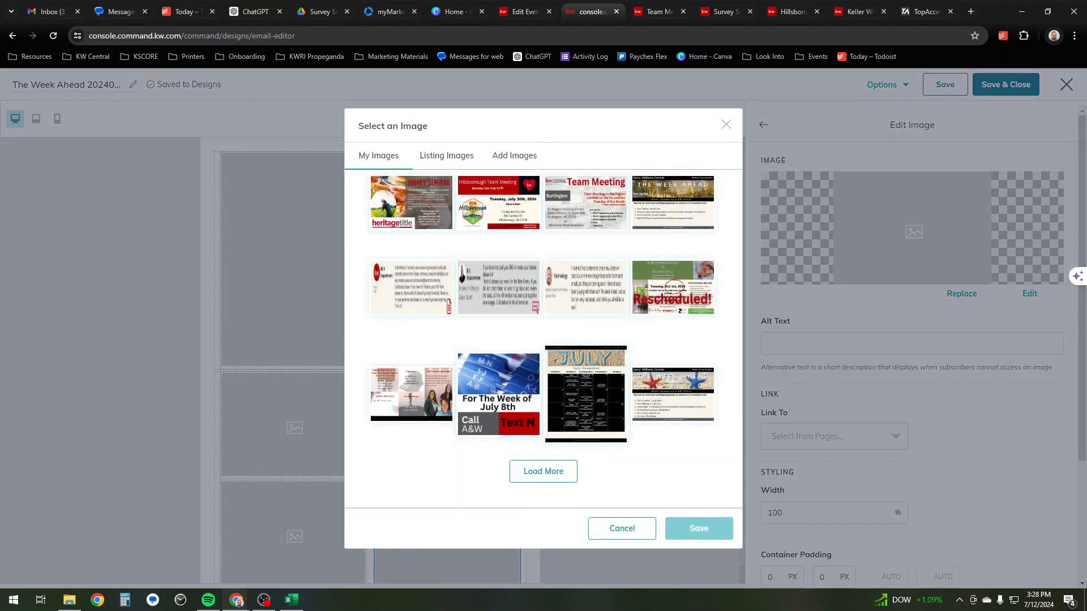
left_click(513, 156)
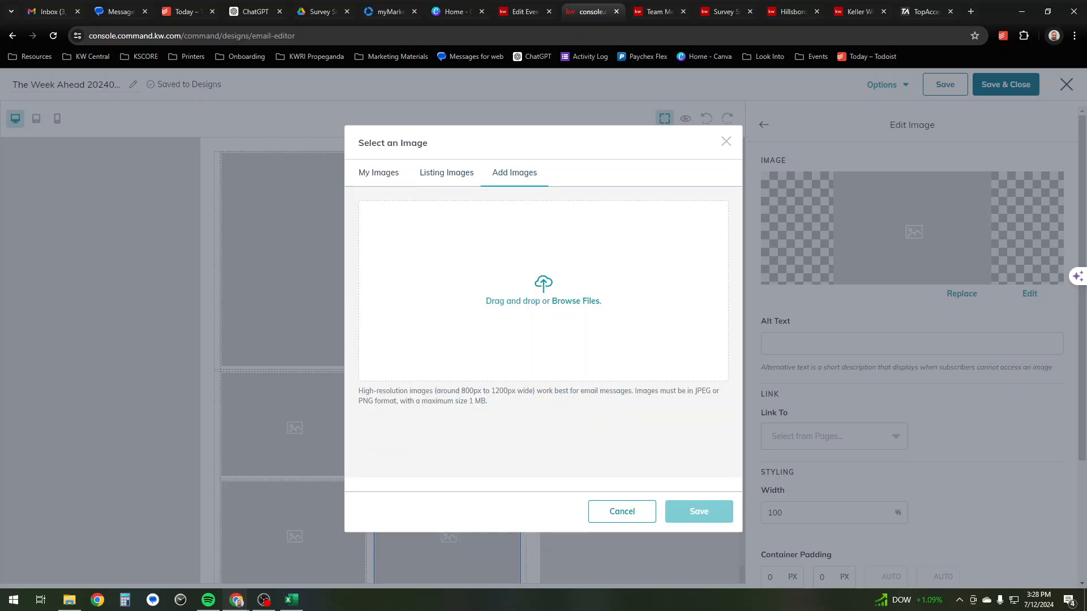
left_click(575, 301)
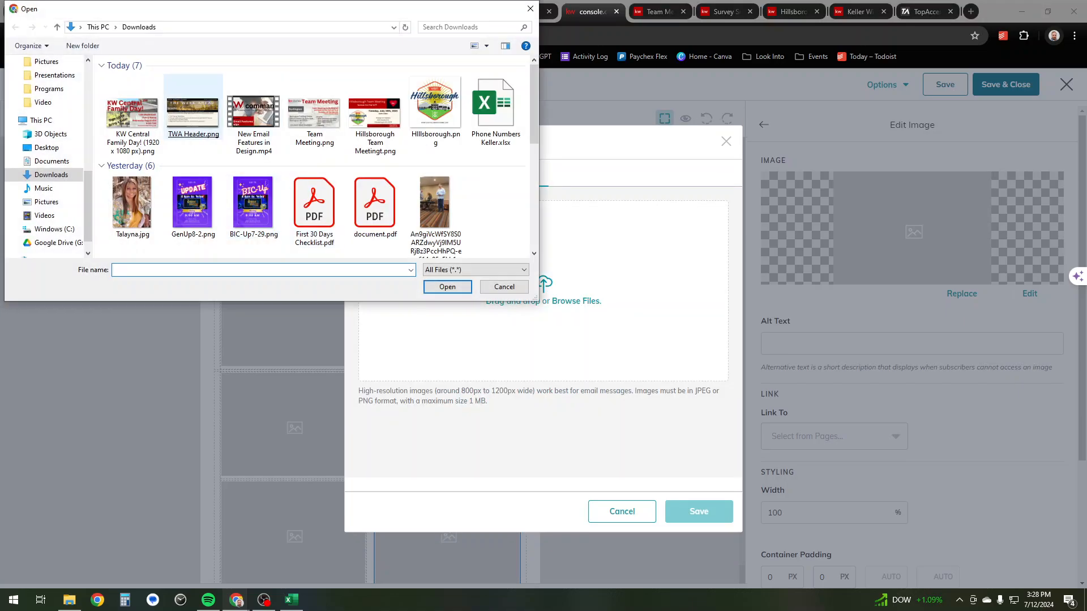
double_click(132, 116)
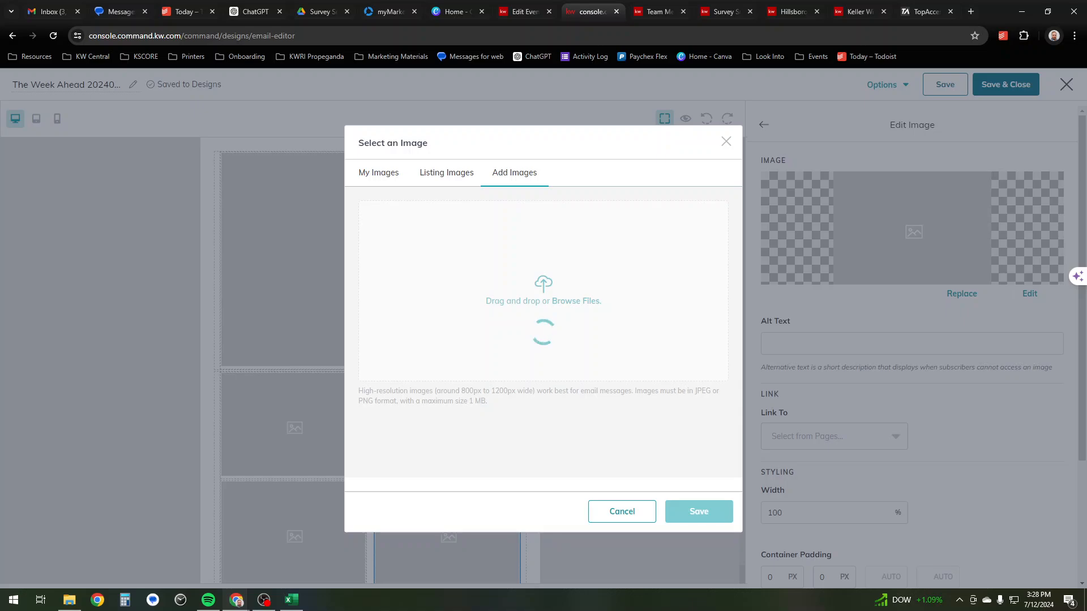
left_click(404, 450)
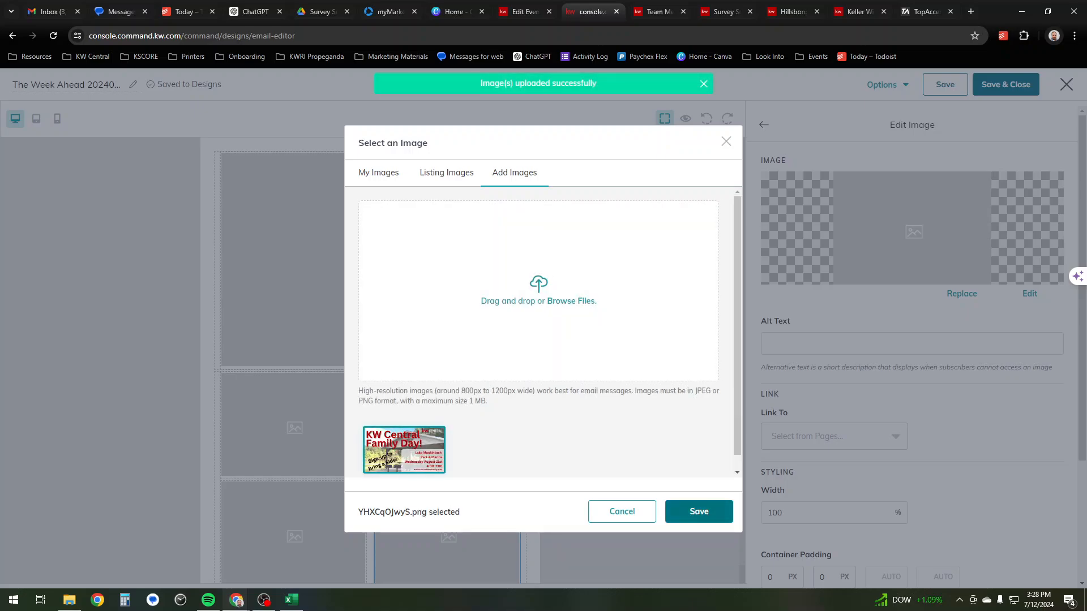
left_click(699, 511)
Give the new image the alt text "Family Day!" and link it to the copied web address kwcentral.com/event/keller-williams-central-family-day/.
left_click(835, 344)
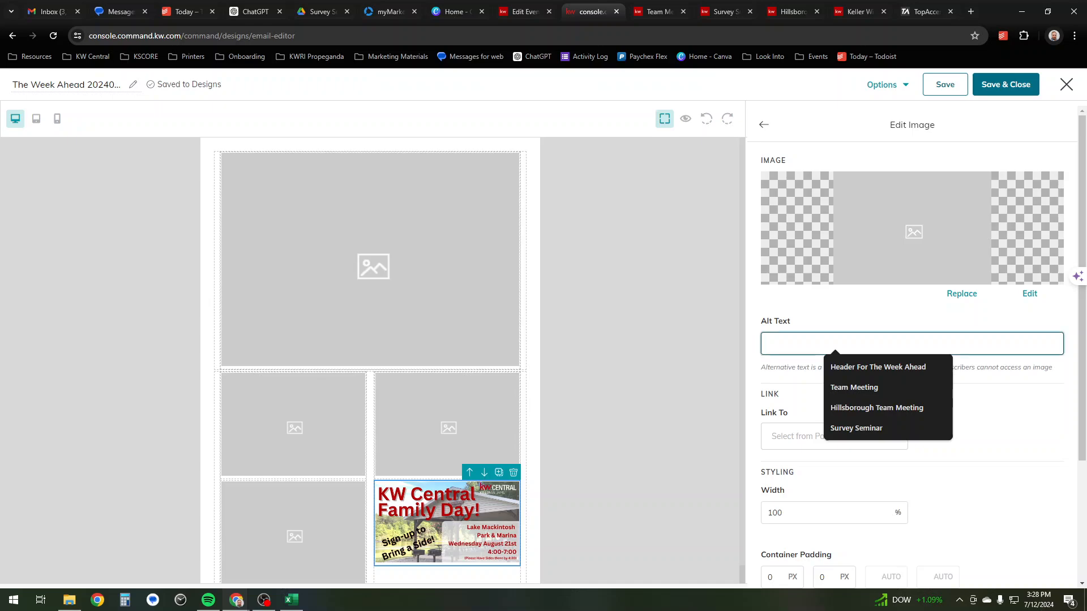
type("Family Day!")
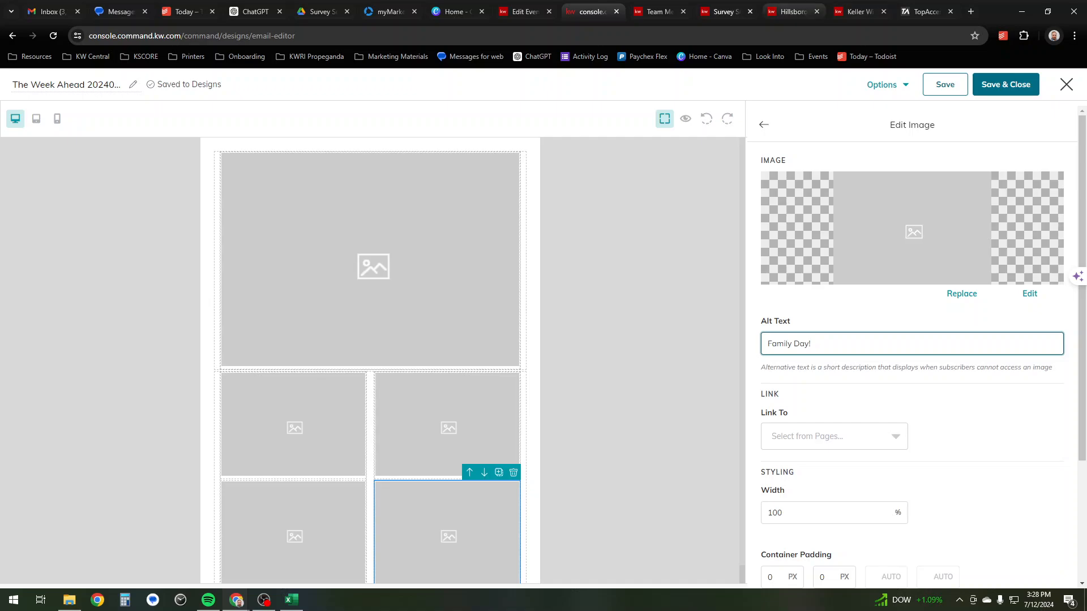
left_click(856, 12)
left_click(136, 35)
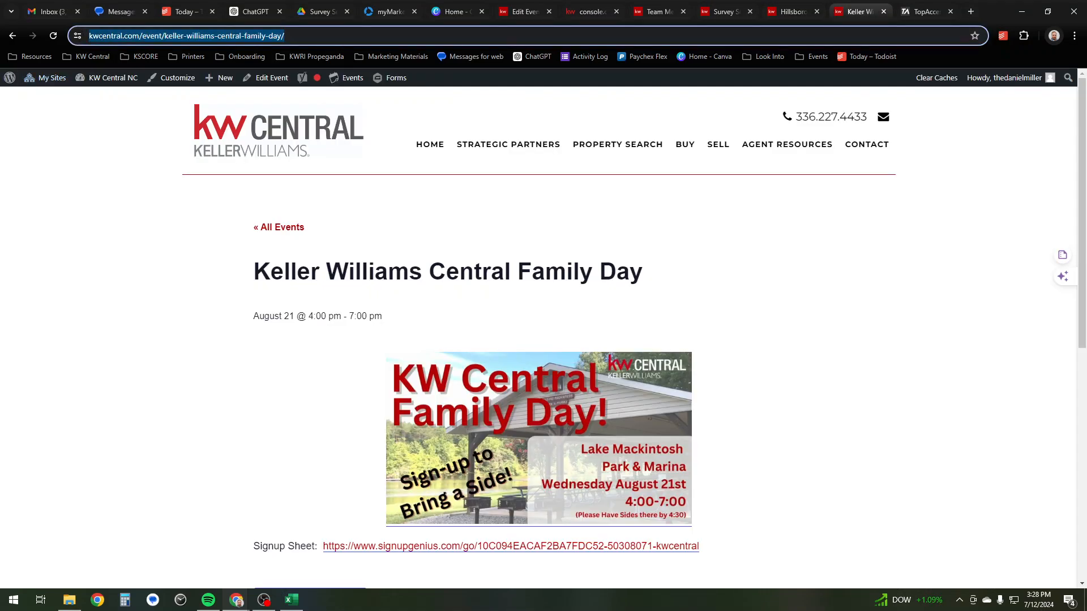
left_click(591, 12)
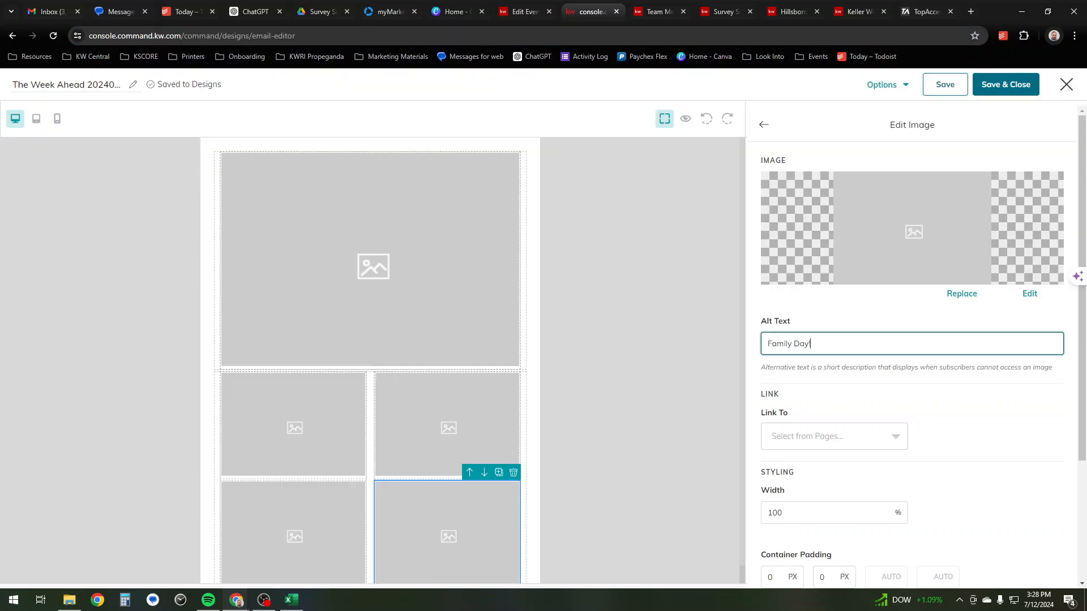
left_click(831, 435)
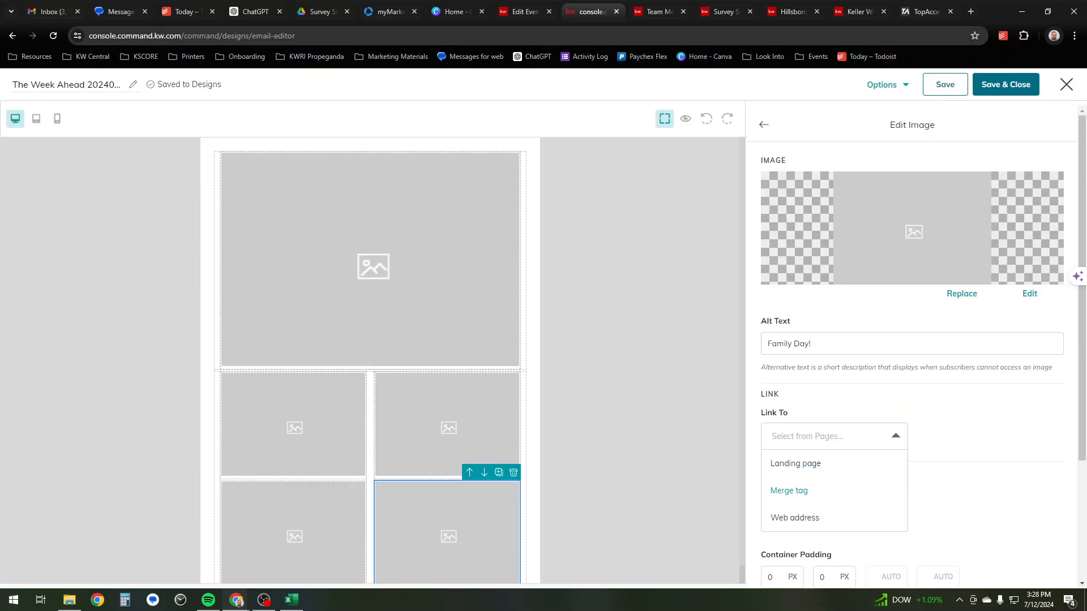
left_click(794, 518)
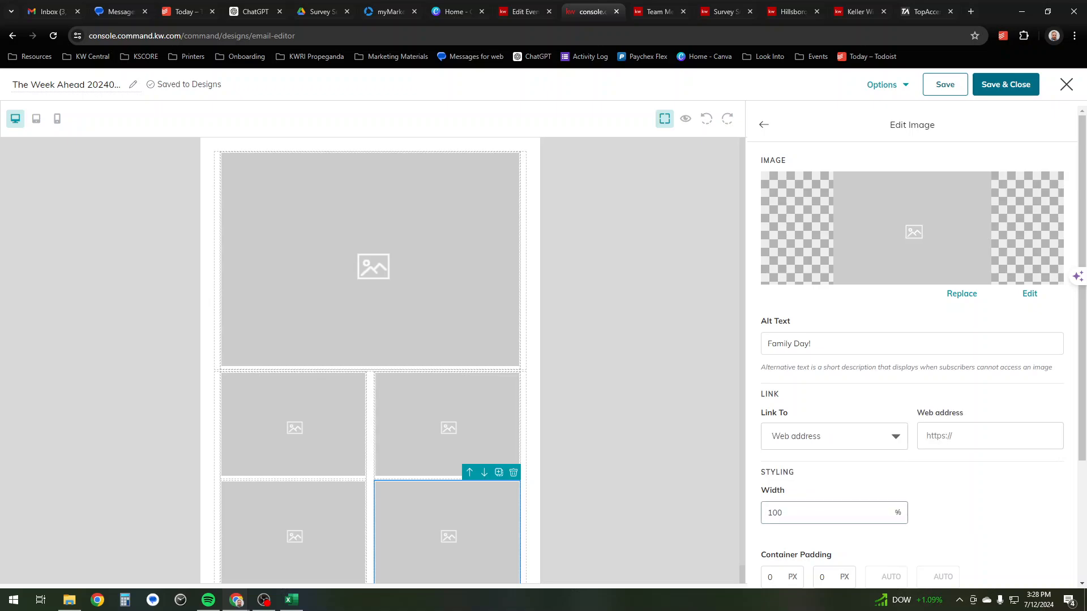
left_click(989, 436)
key("ctrl+v")
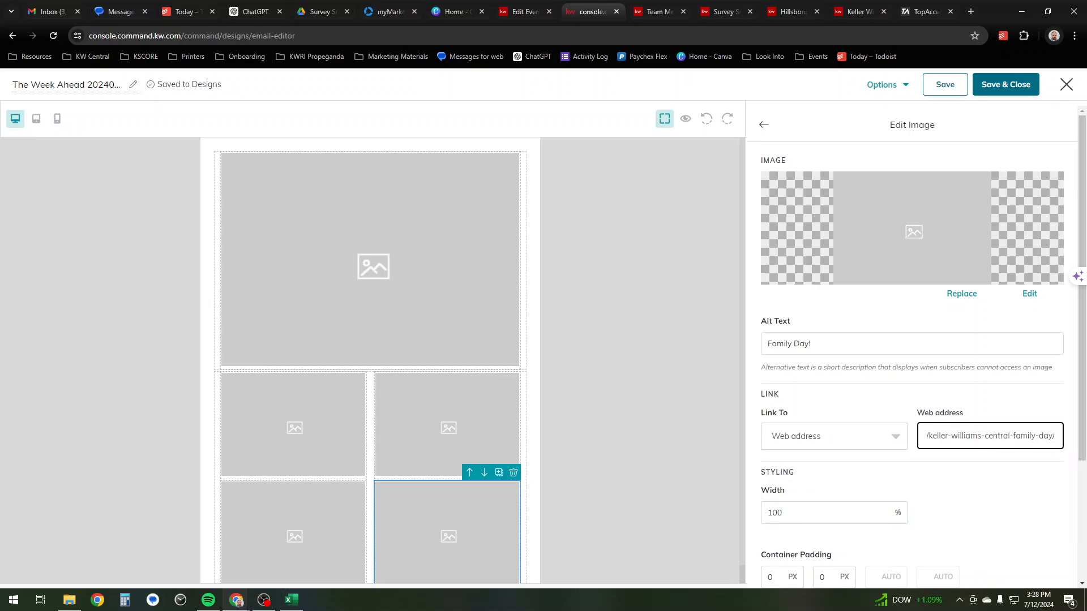
Save the newsletter design and check the whole email in preview mode.
left_click(634, 306)
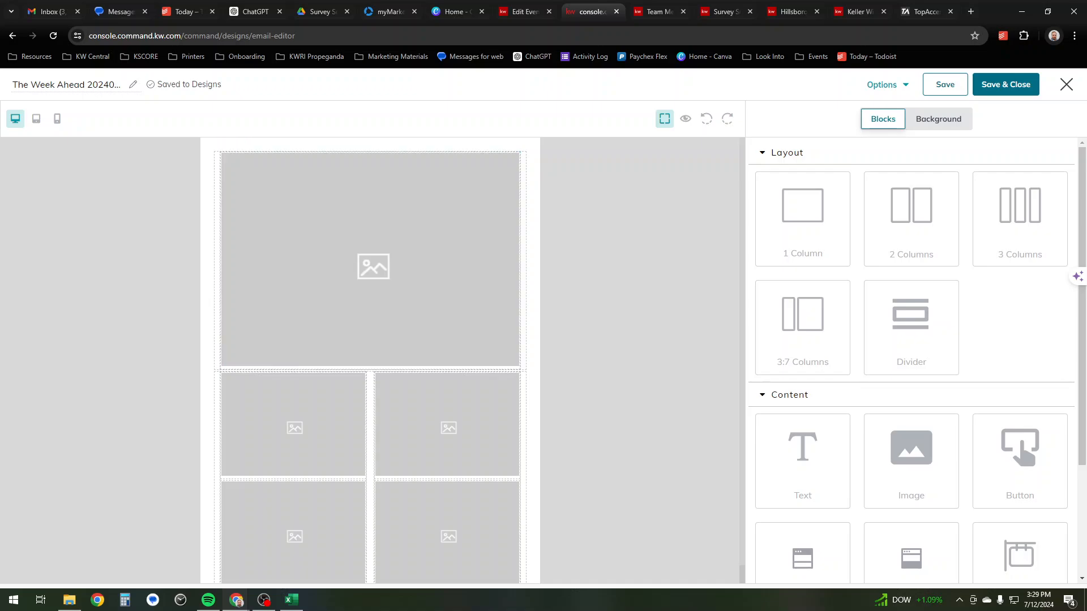
left_click(945, 84)
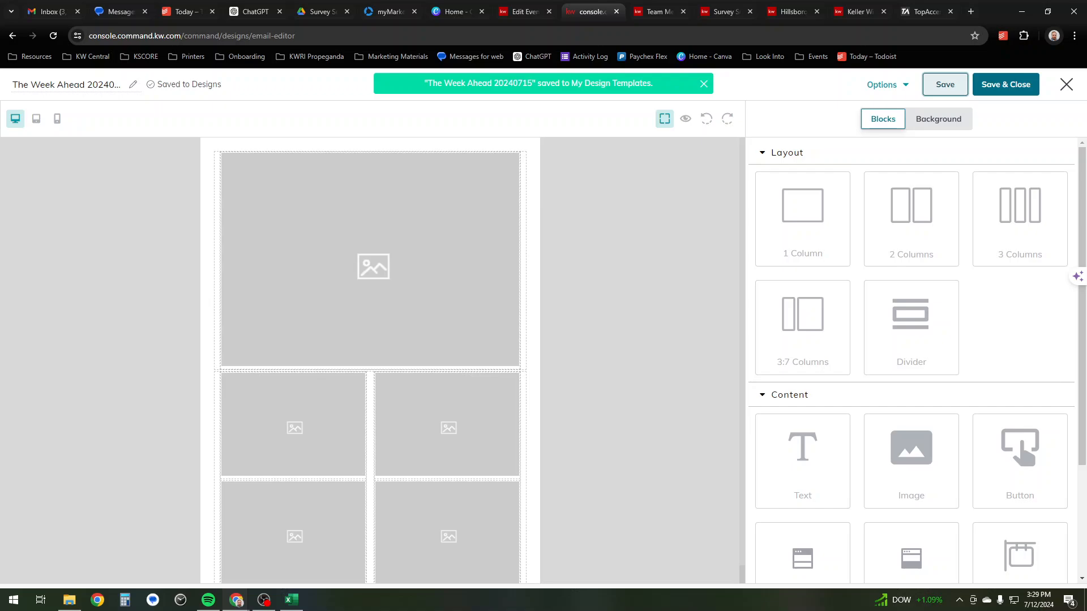
left_click(686, 119)
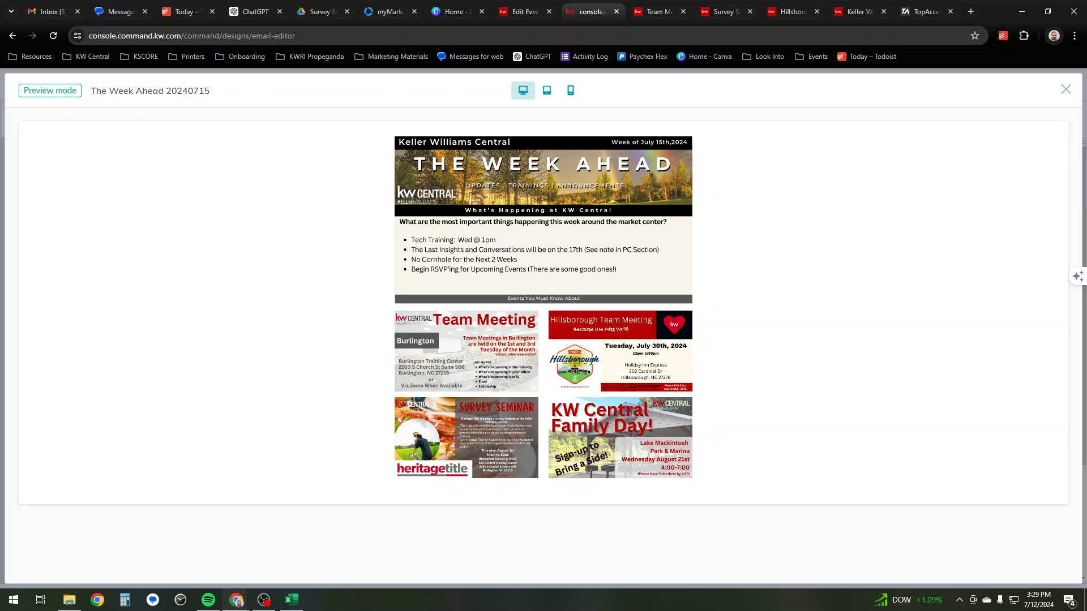
left_click(1065, 90)
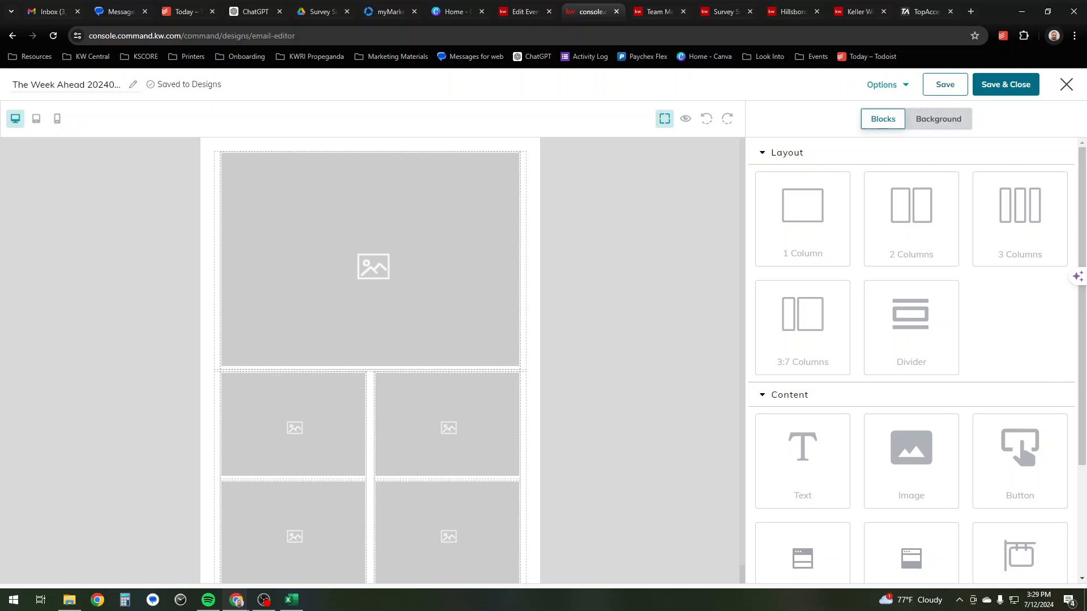
left_click(938, 119)
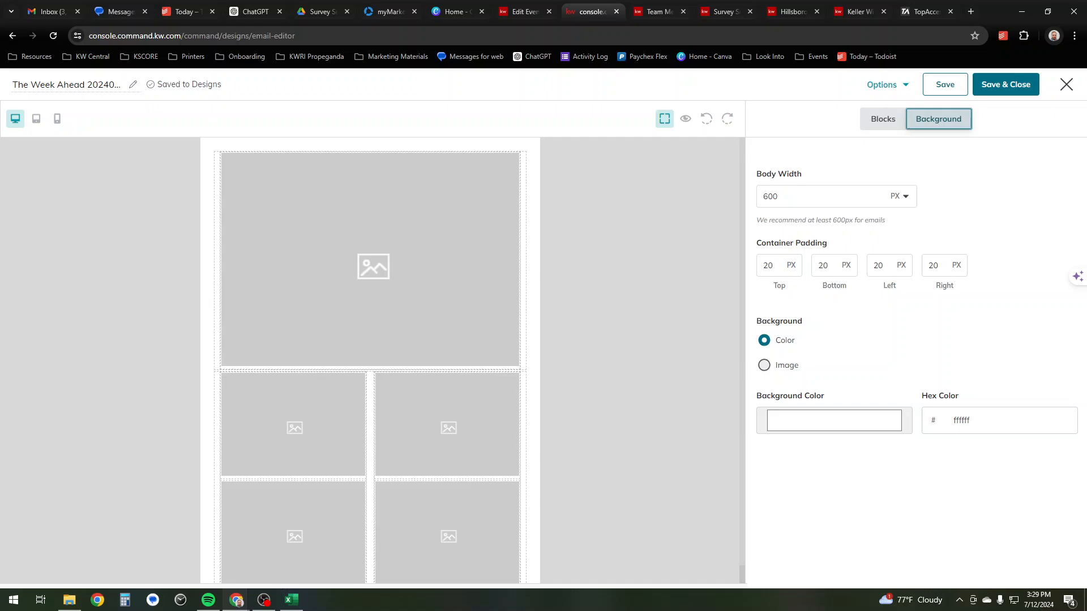
left_click(883, 119)
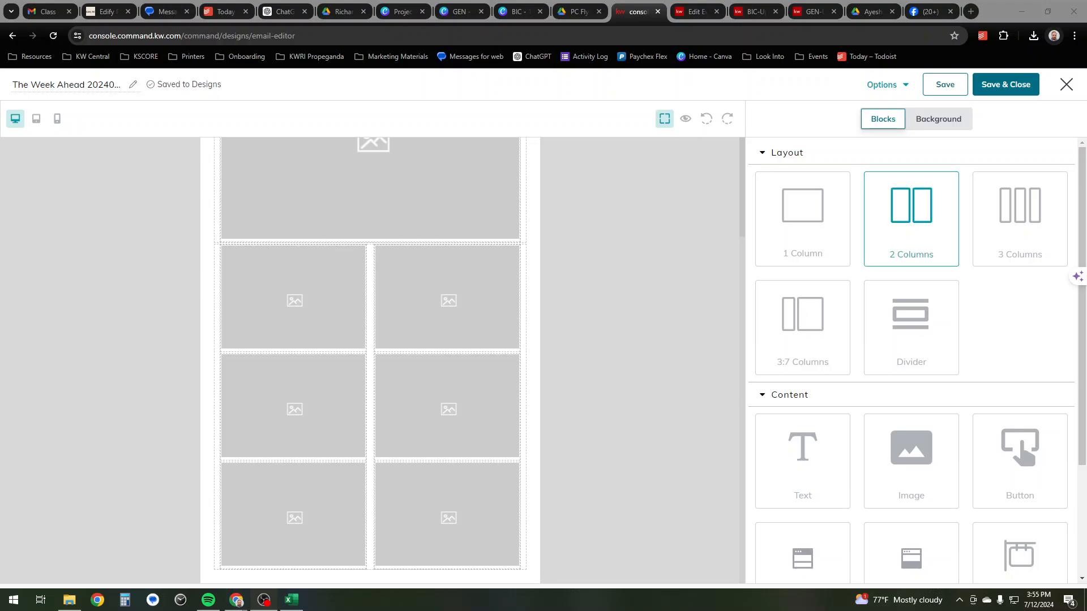
Add a one-column layout below the two-column section and insert an image block in it with TWA BIC Update.png uploaded from Downloads.
left_click_drag(802, 218, 365, 570)
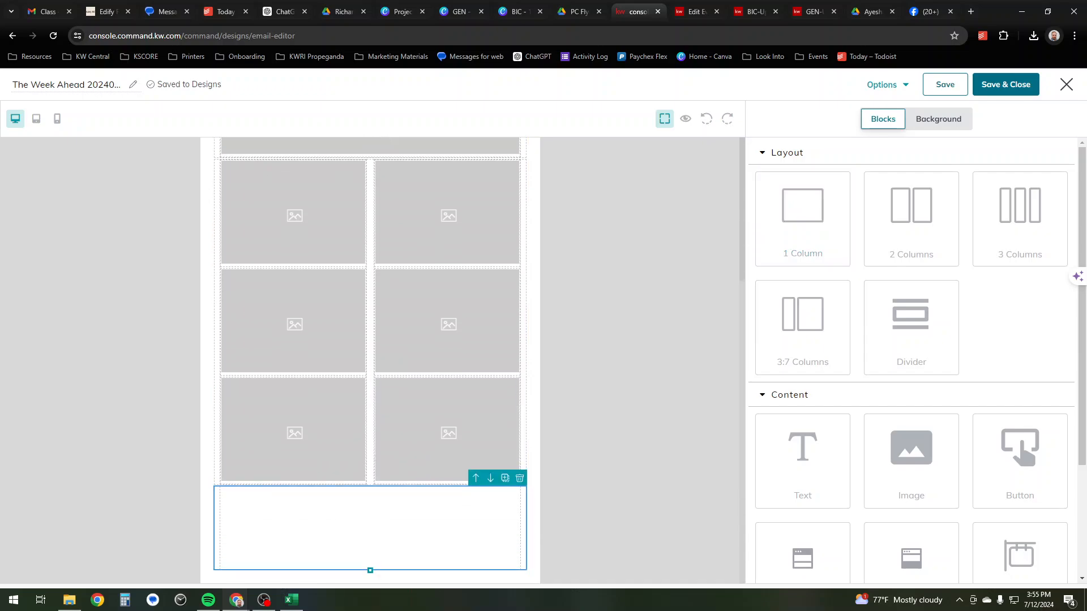
left_click_drag(911, 452, 405, 535)
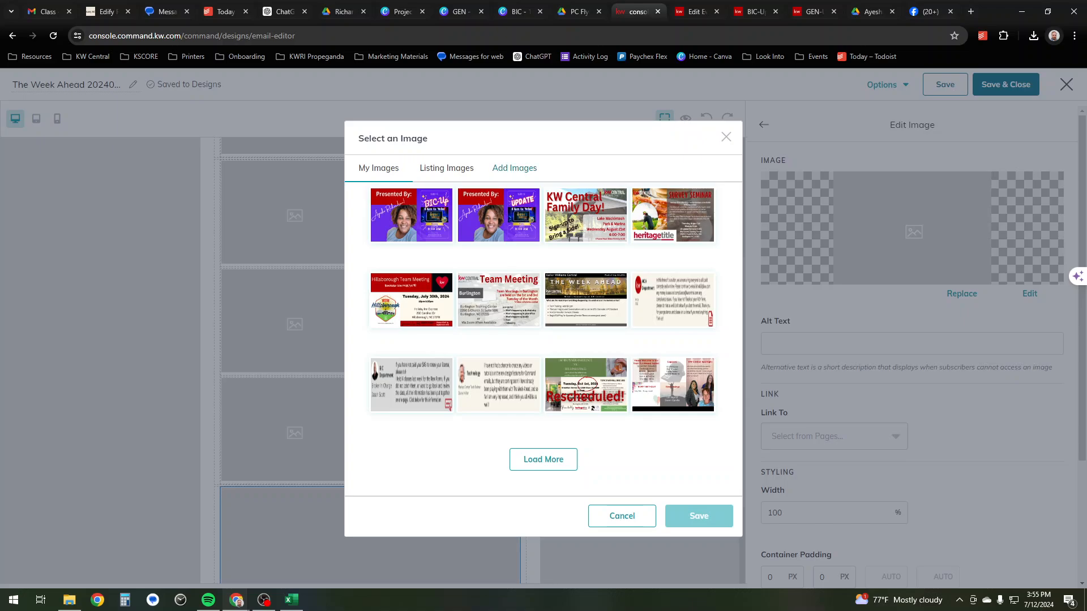
left_click(514, 168)
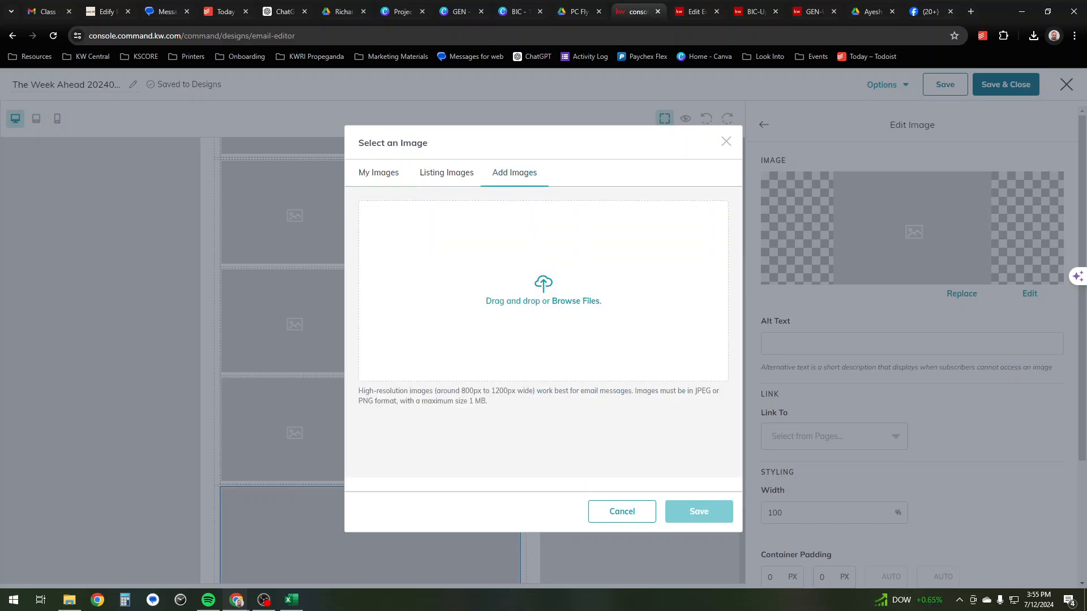
left_click(576, 301)
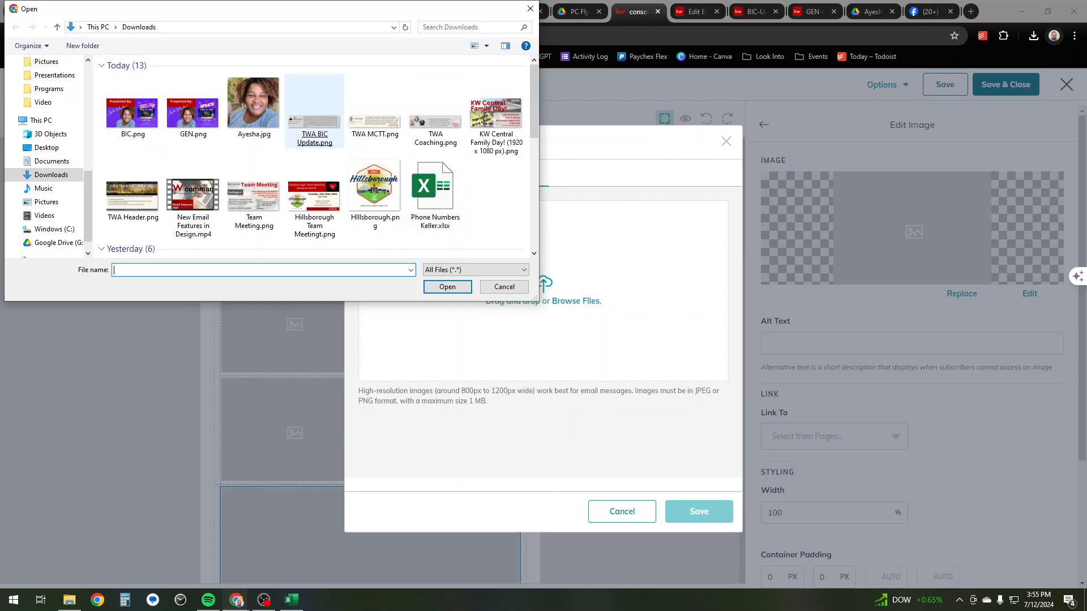
double_click(314, 114)
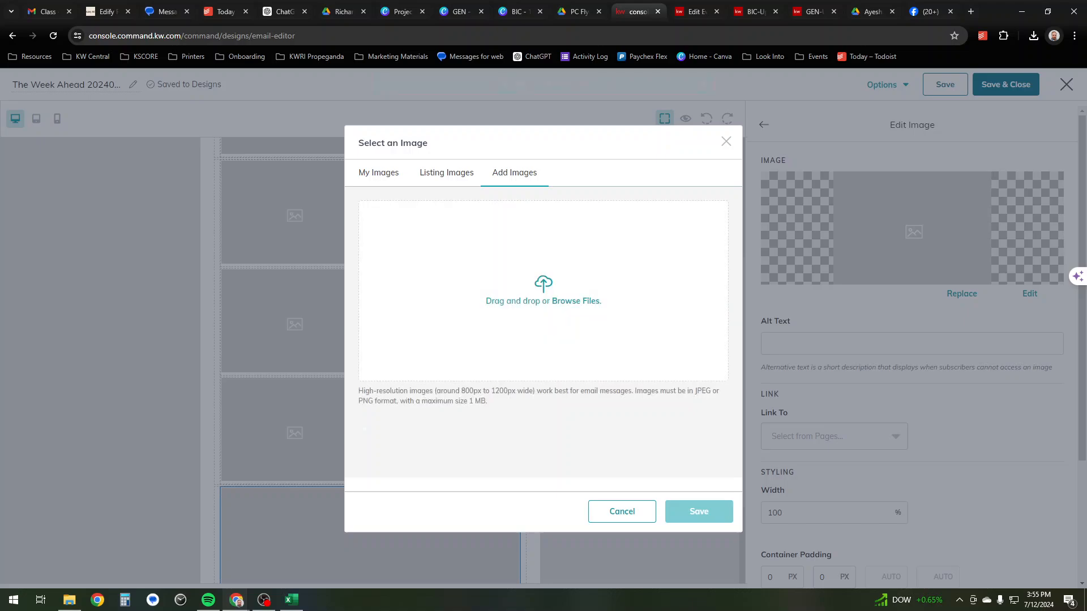
left_click(404, 437)
left_click(699, 512)
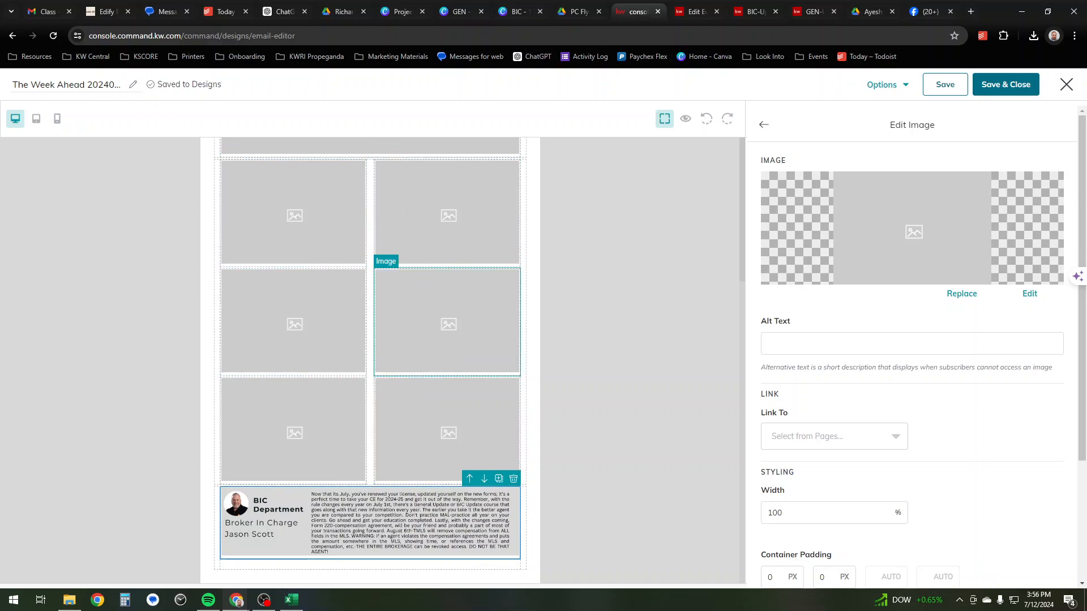
Give the BIC update image the alt text "BIC Department".
left_click(830, 343)
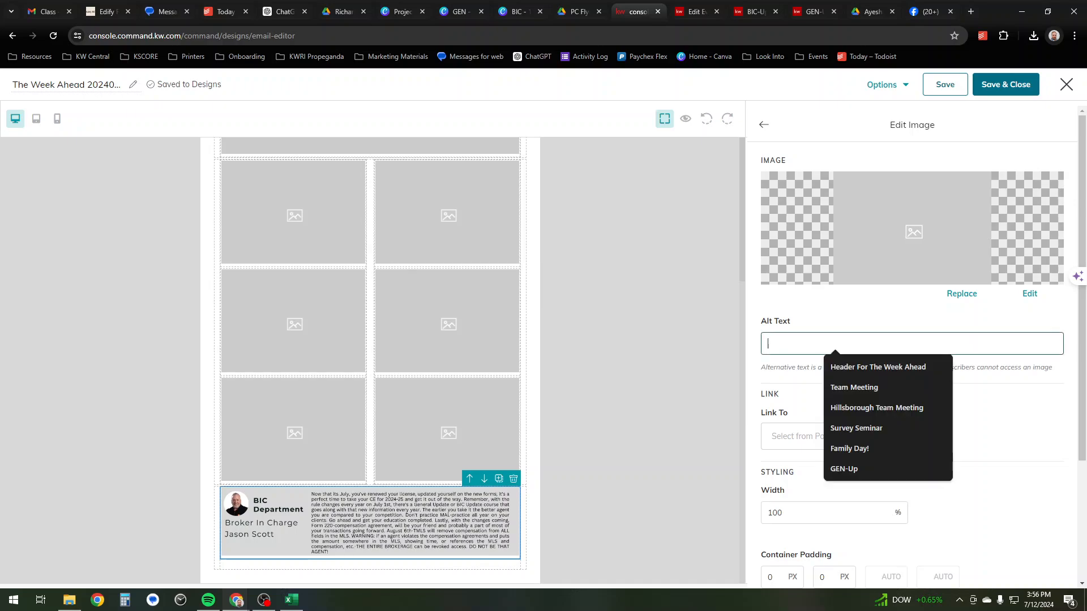
type("BIC ")
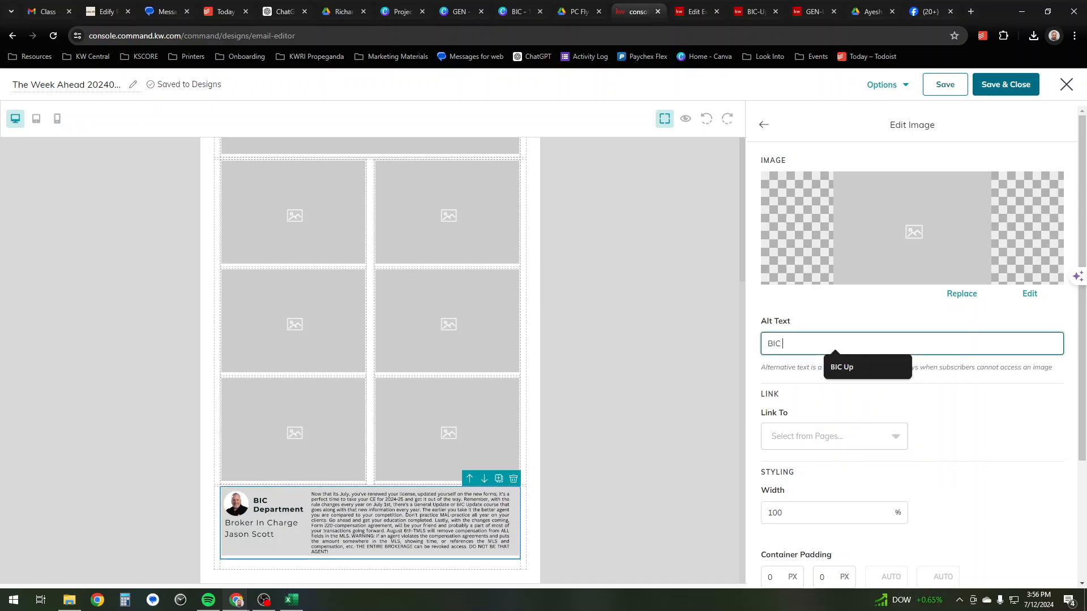
type("Department")
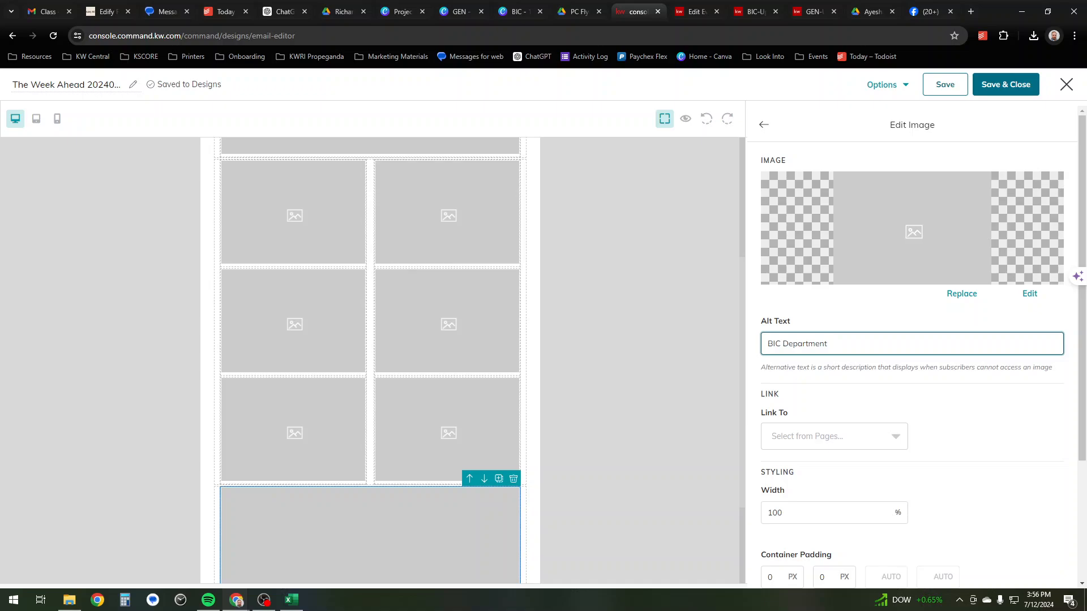
left_click(763, 125)
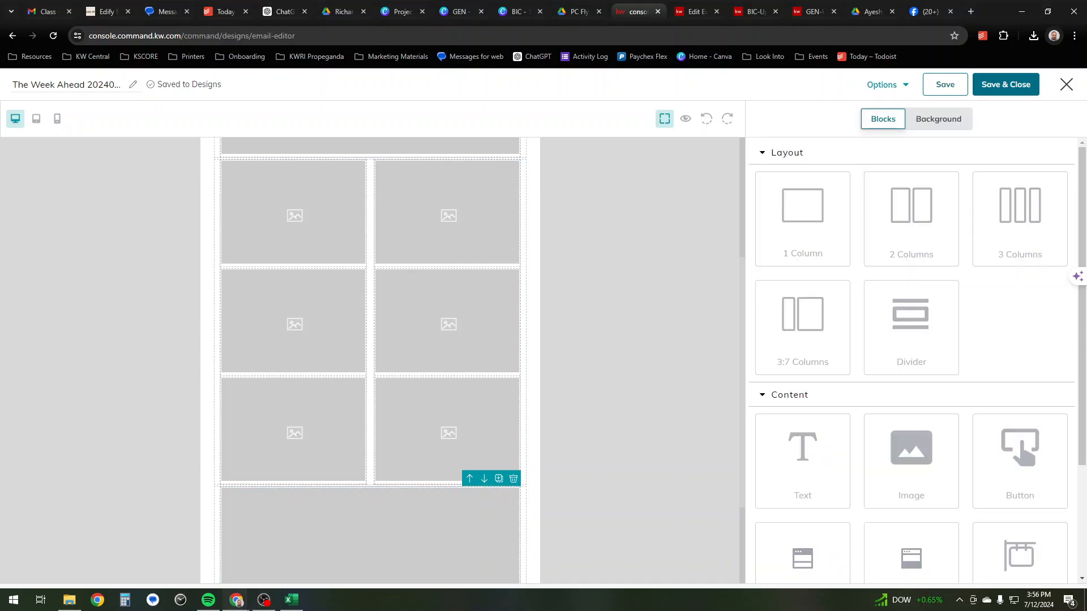
Insert an image block below the BIC Department image and upload TWA Coaching.png from Downloads into it.
left_click_drag(911, 461, 365, 561)
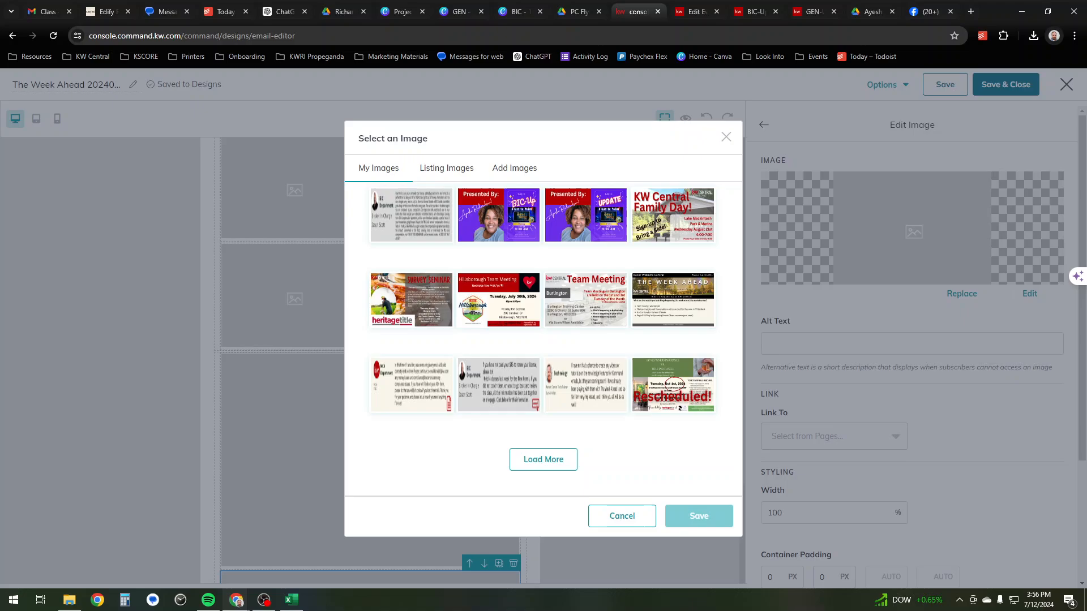
left_click(515, 168)
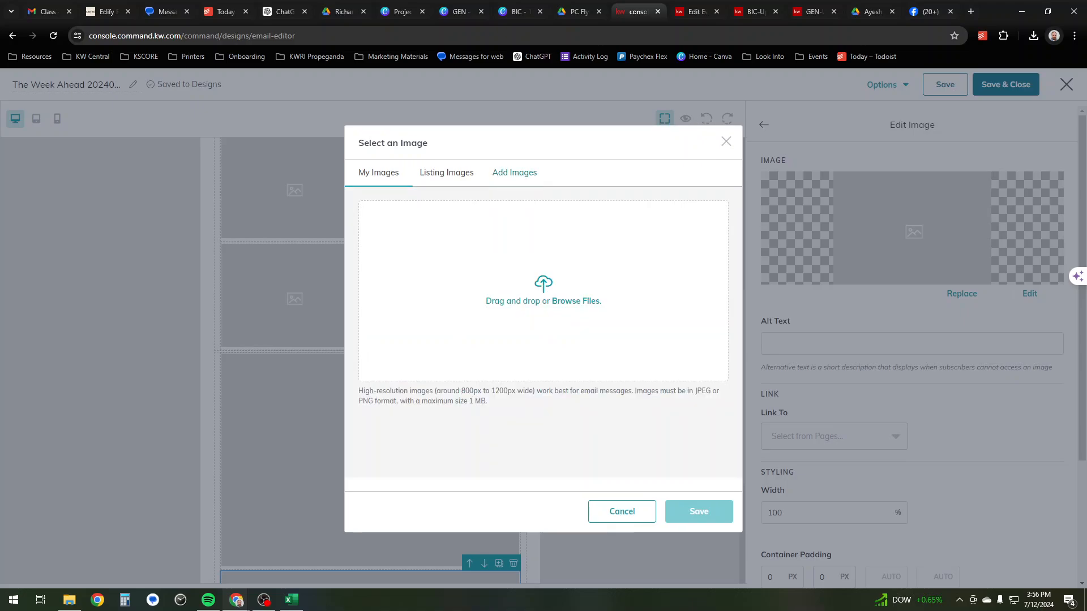
left_click(583, 301)
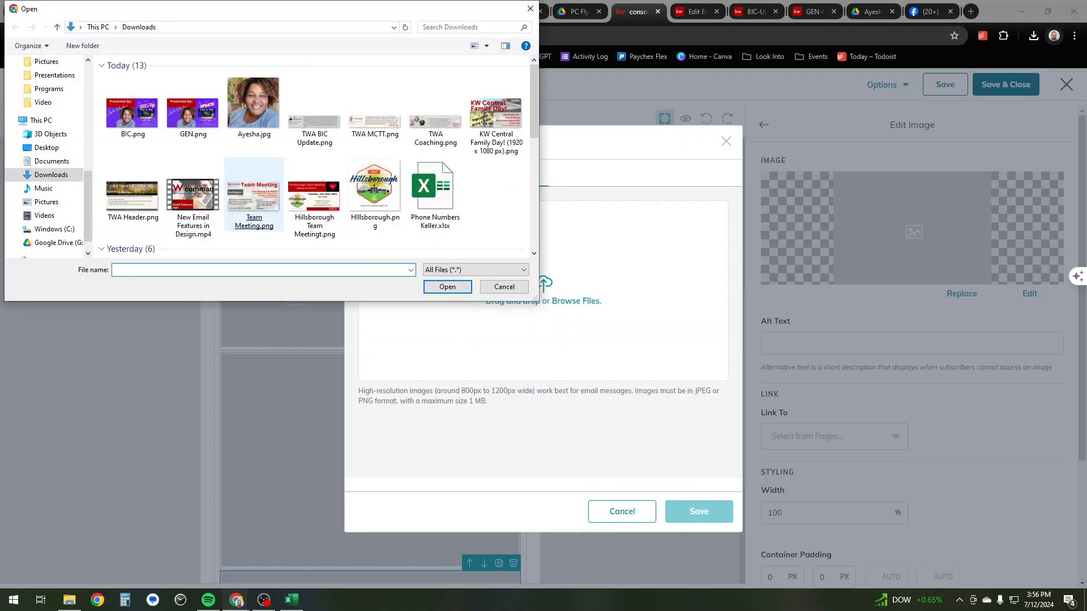
double_click(435, 111)
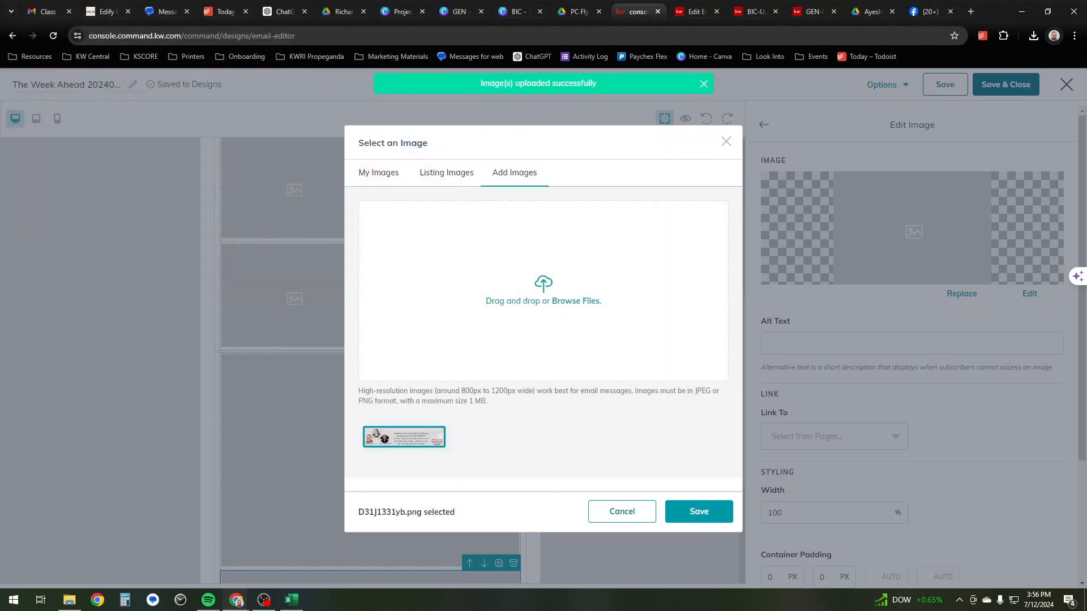
left_click(698, 511)
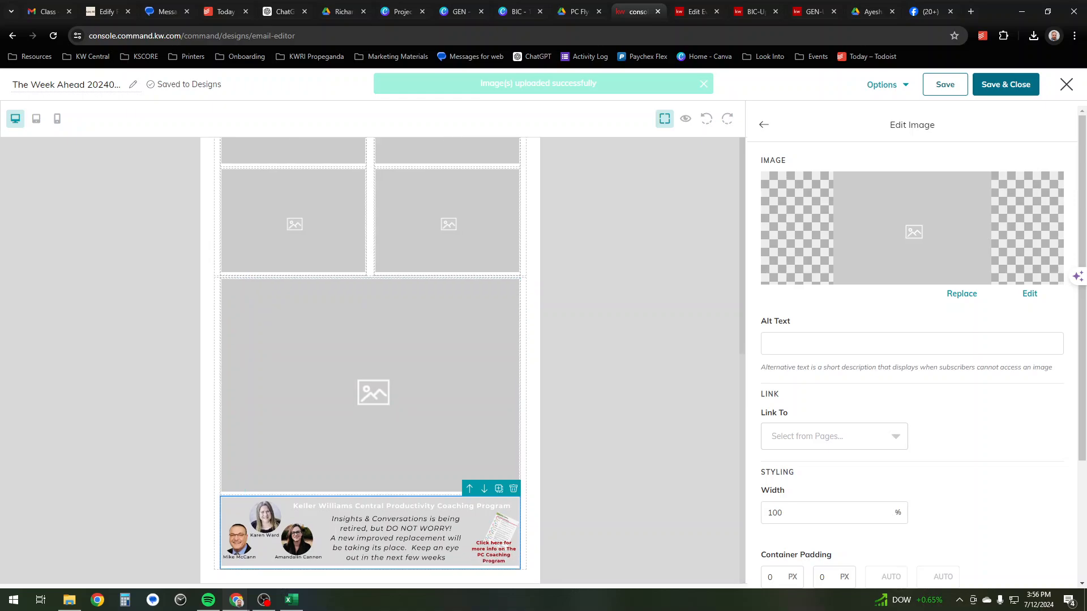
Give the coaching image the alt text "PC Coaching".
left_click(837, 344)
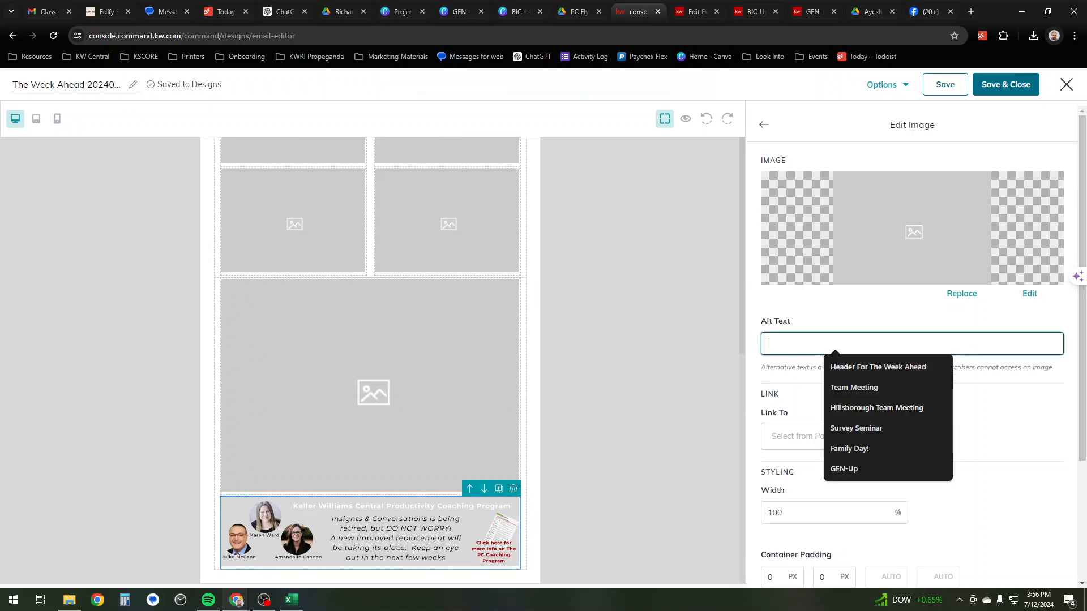
type("COa")
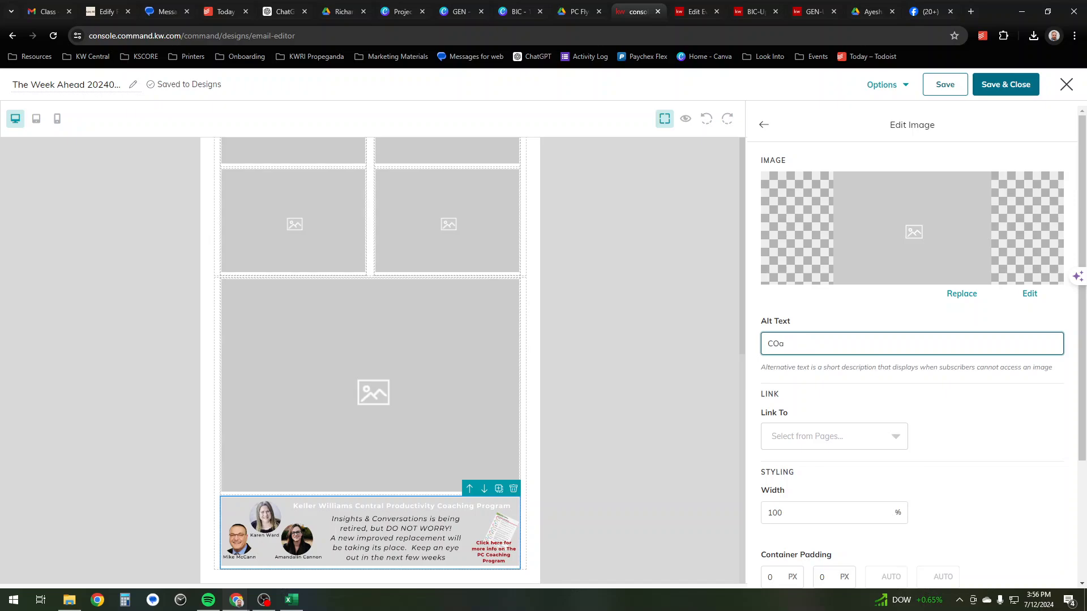
key("BackSpace")
key("BackSpace")
key("BackSpace")
type("PC Co")
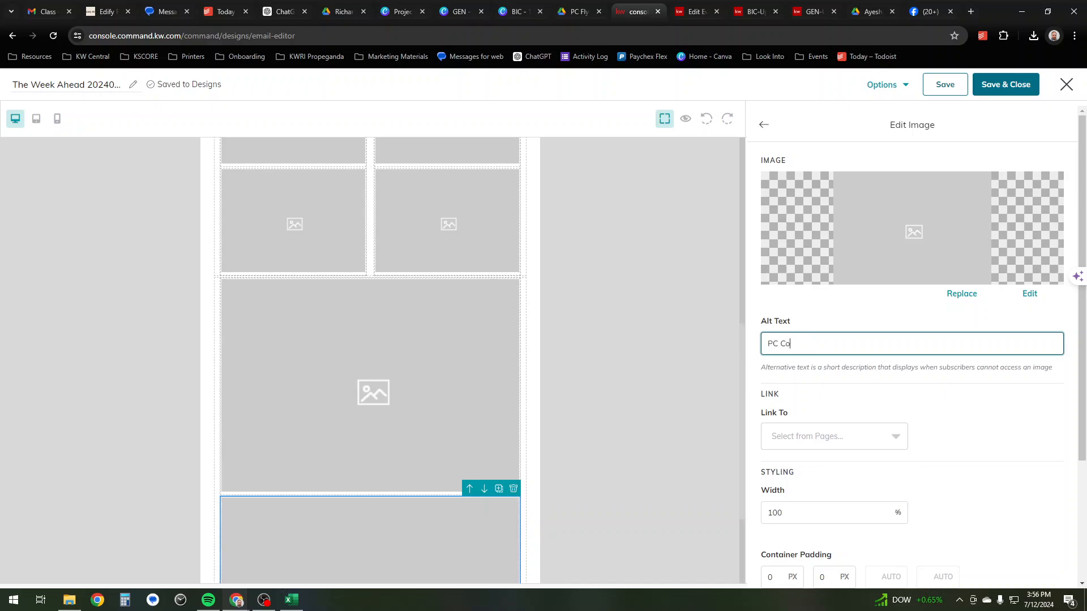
type("aching")
Link the PC Coaching image to the web address copied from the PC Flyer.pdf page in Google Drive.
left_click(574, 12)
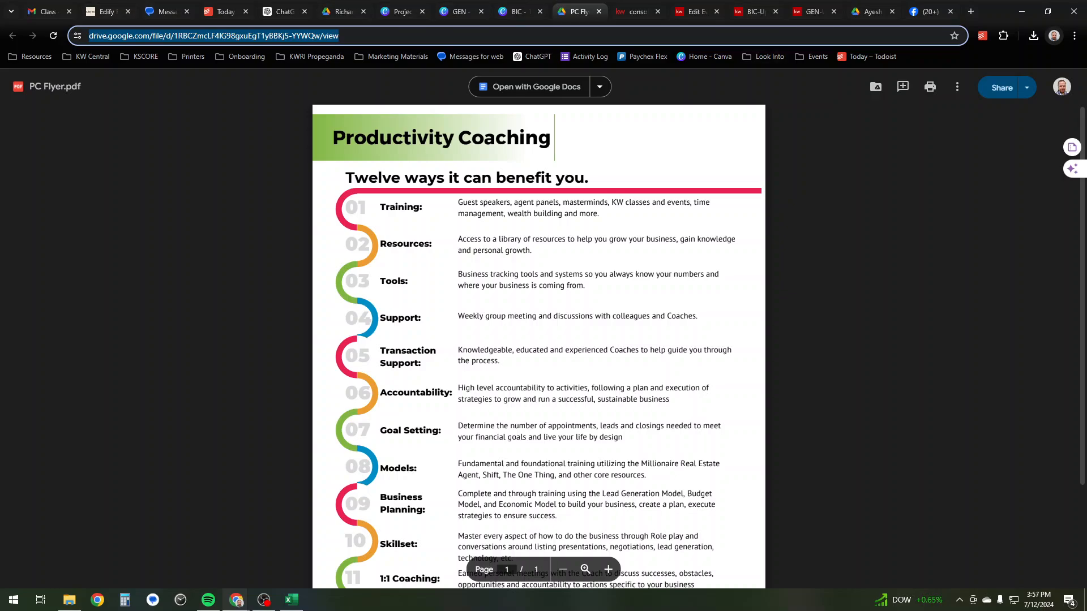
left_click(48, 11)
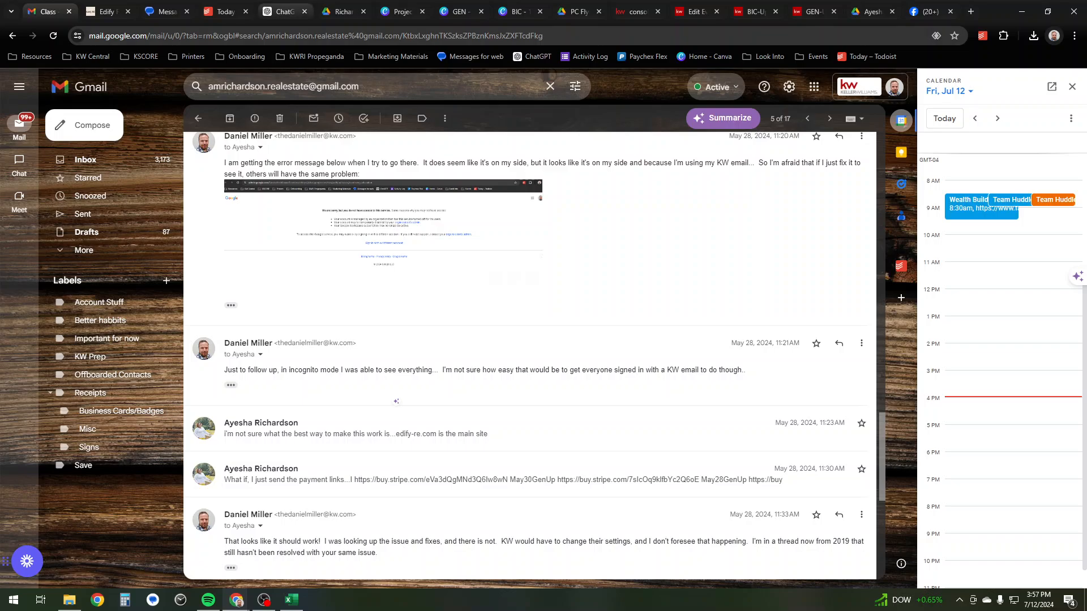
left_click(814, 11)
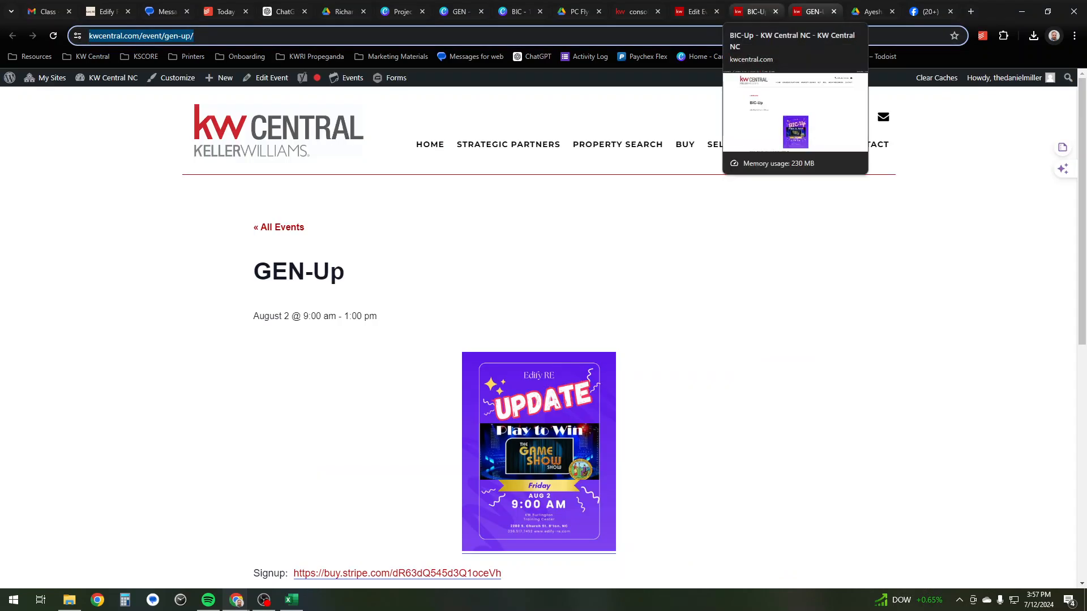
left_click(638, 12)
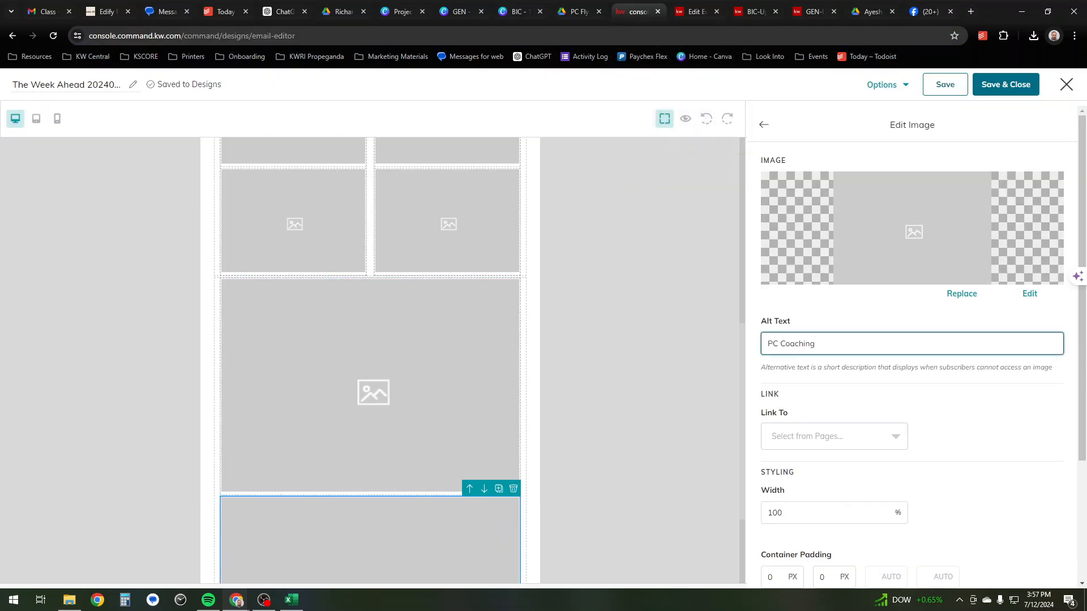
left_click(815, 437)
left_click(798, 517)
left_click(977, 436)
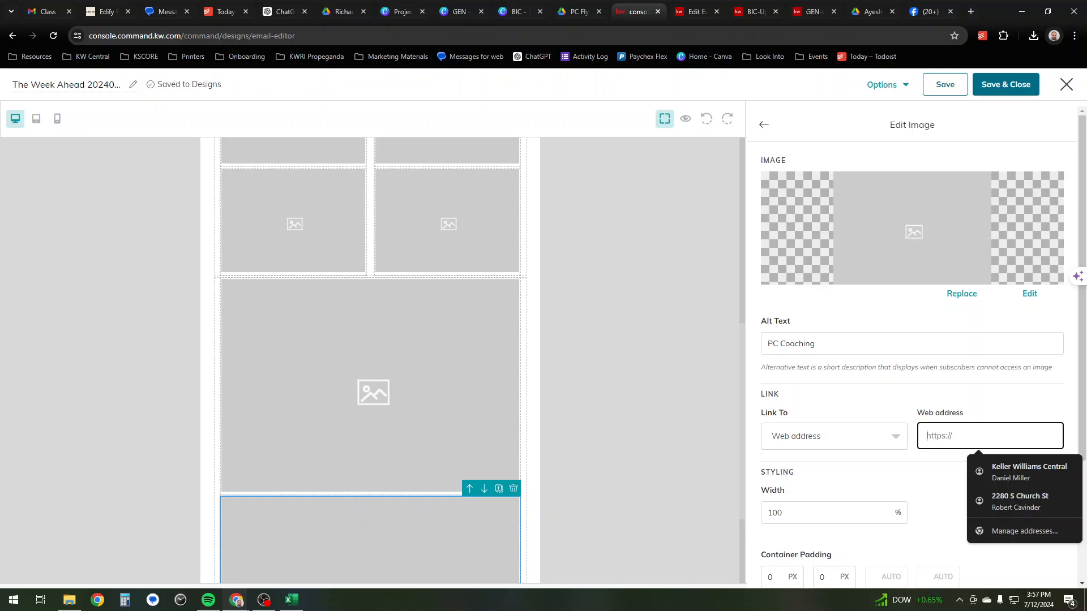
key("ctrl+v")
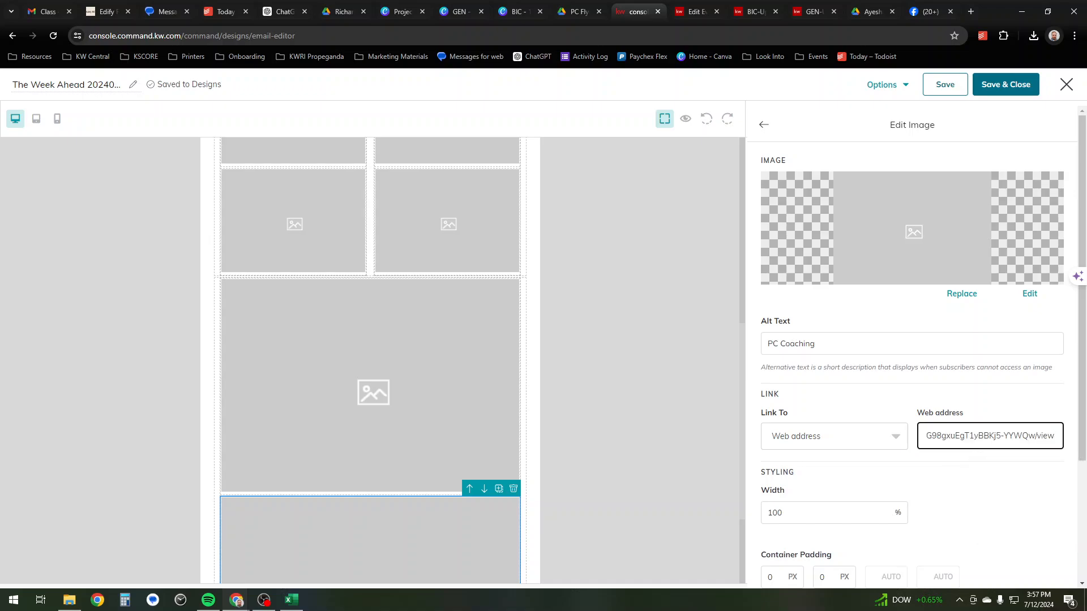
scroll(370, 360, "down", 3)
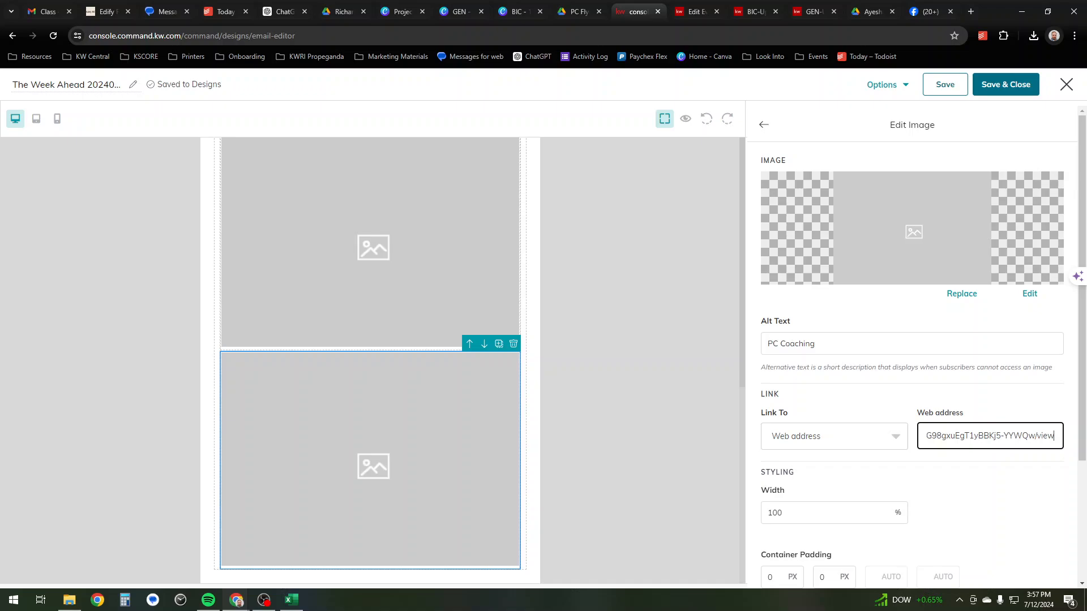
left_click(764, 124)
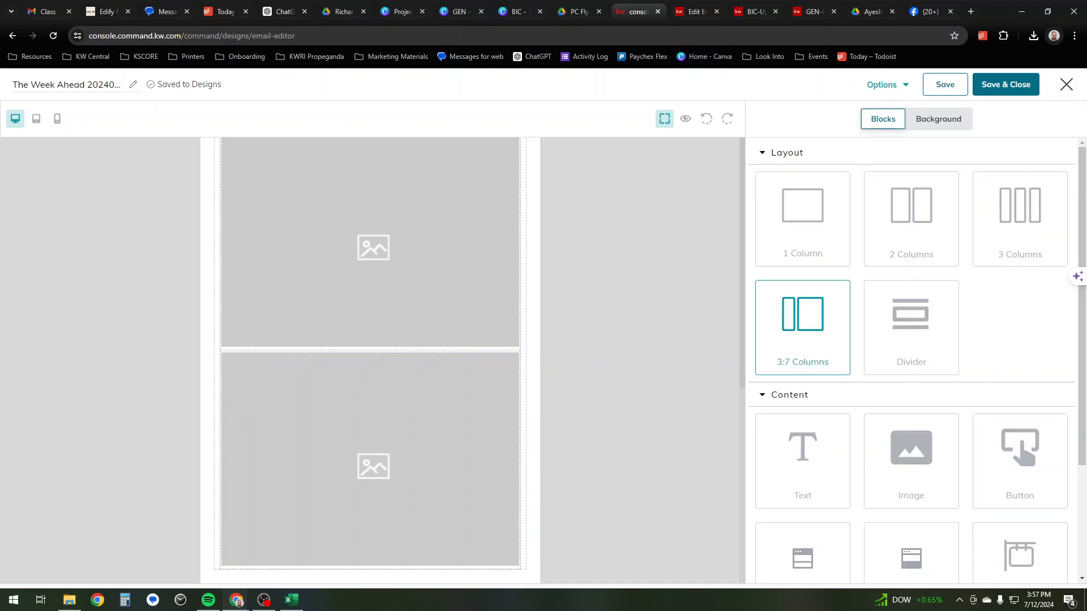
Insert an image block below the PC Coaching image and upload TWA MCTT.png from Downloads into it.
left_click_drag(911, 461, 441, 555)
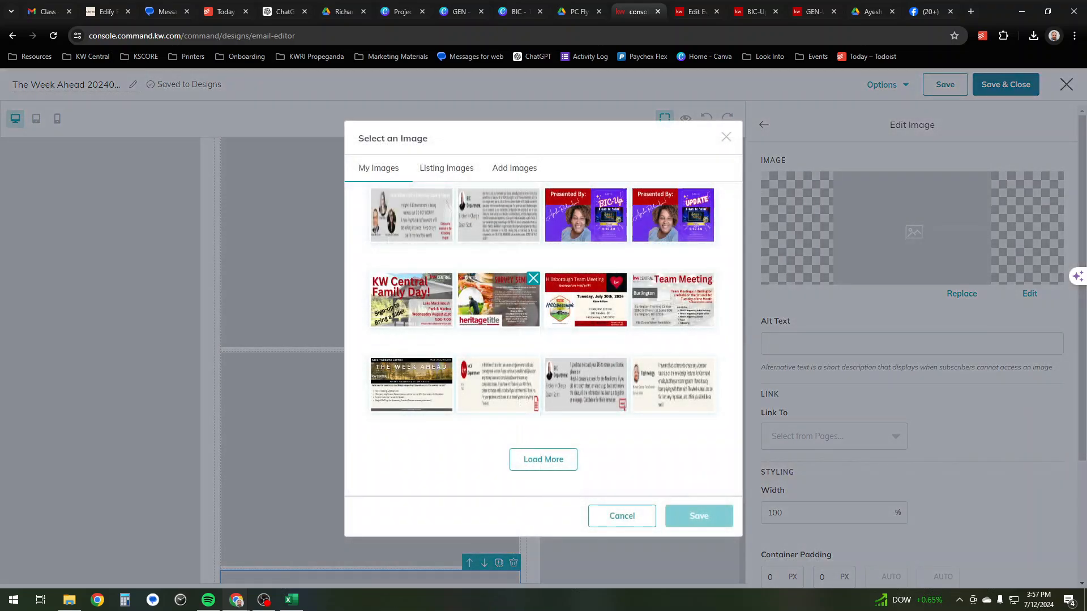
left_click(513, 168)
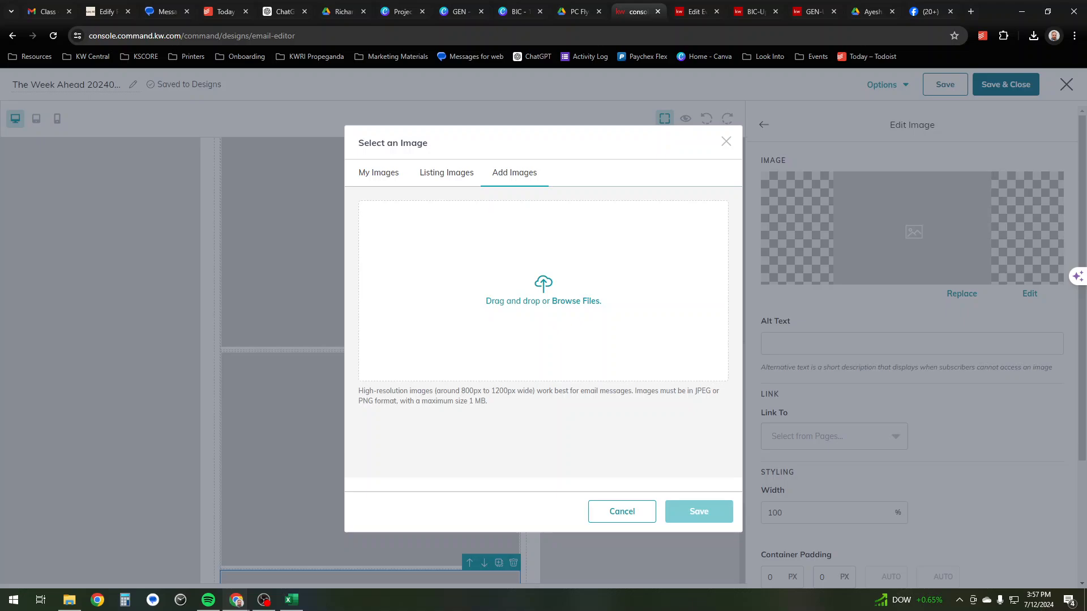
left_click(576, 300)
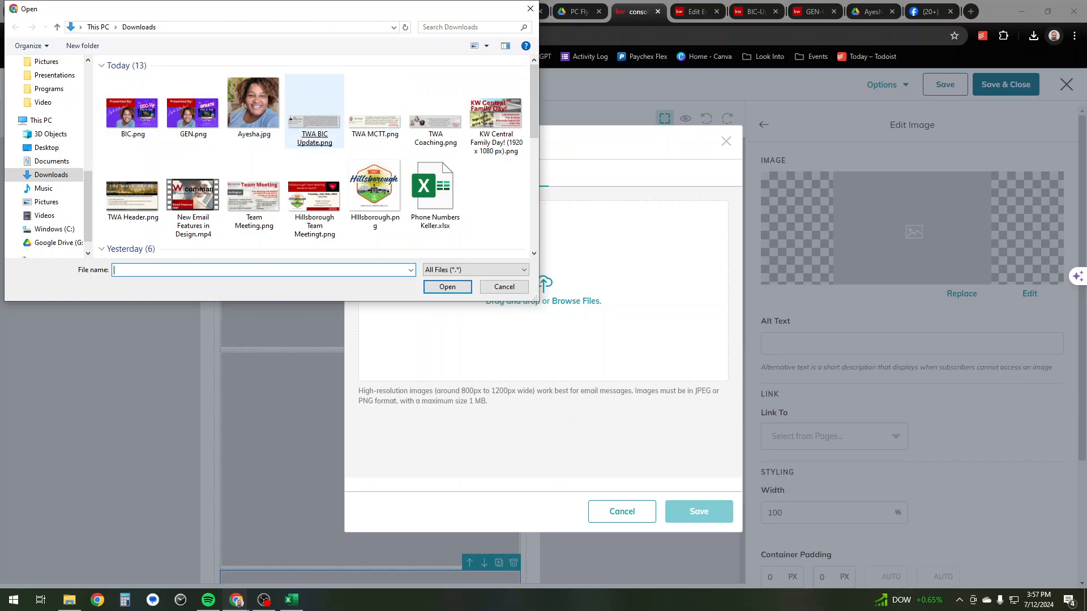
double_click(315, 110)
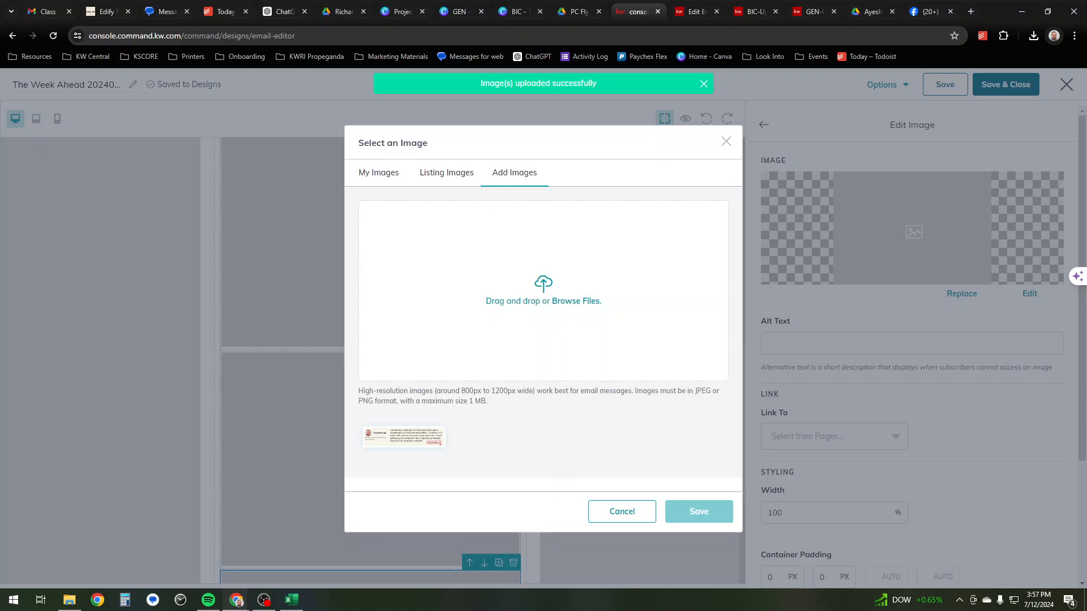
left_click(403, 437)
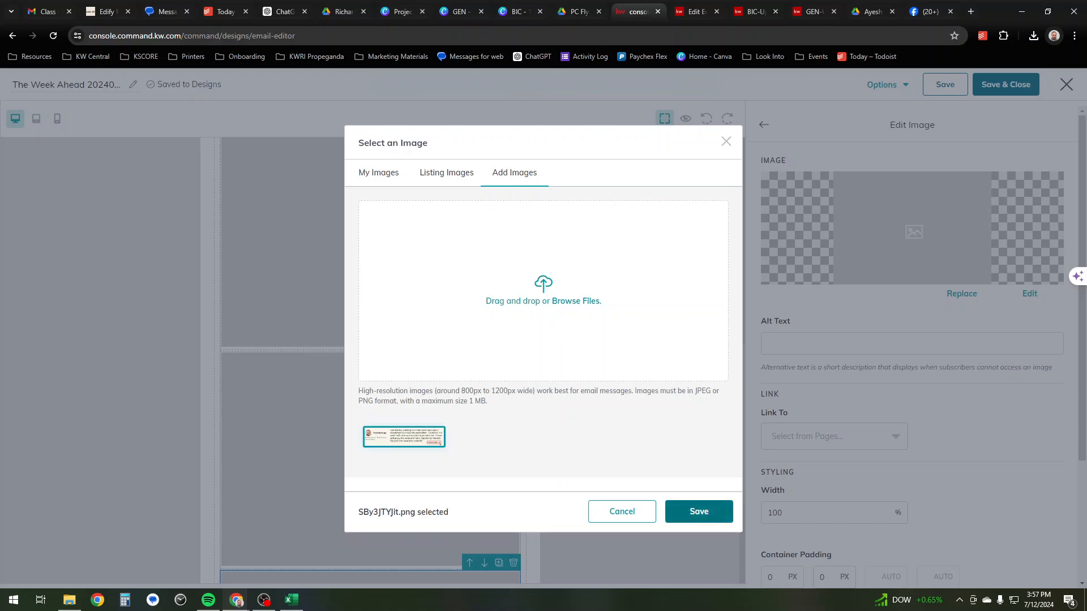
left_click(698, 511)
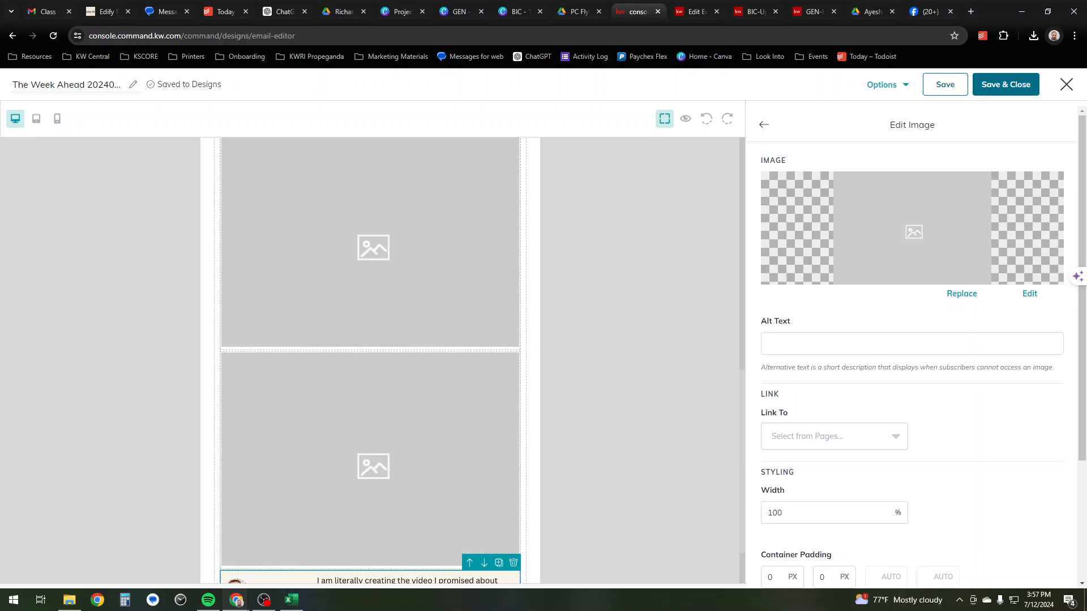
Give the technology update image the alt text "MCTT" and save the design.
left_click(912, 344)
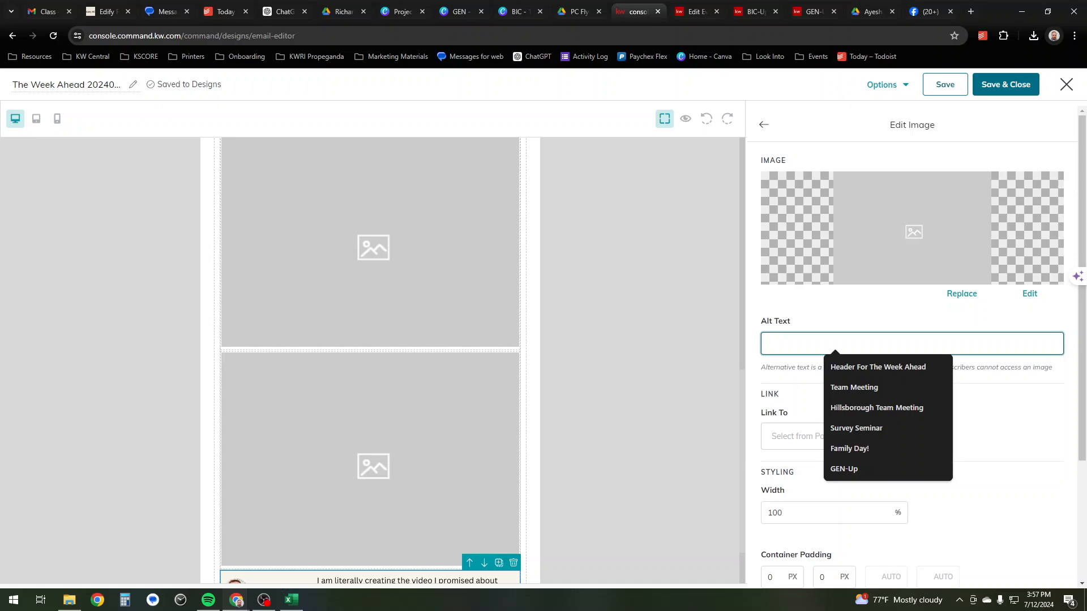
type("MCTT")
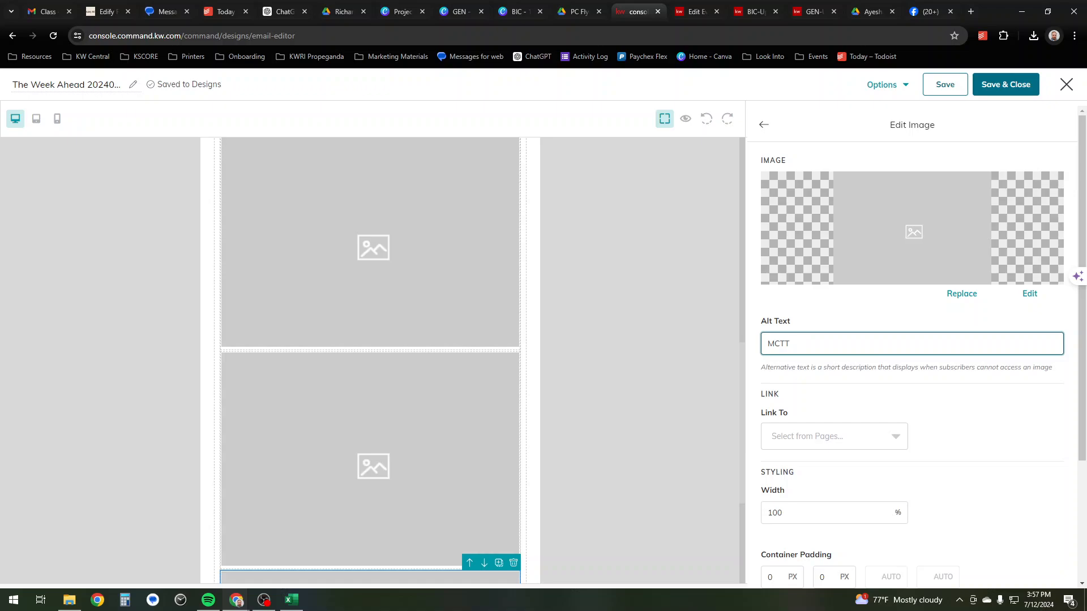
scroll(912, 363, "down", 3)
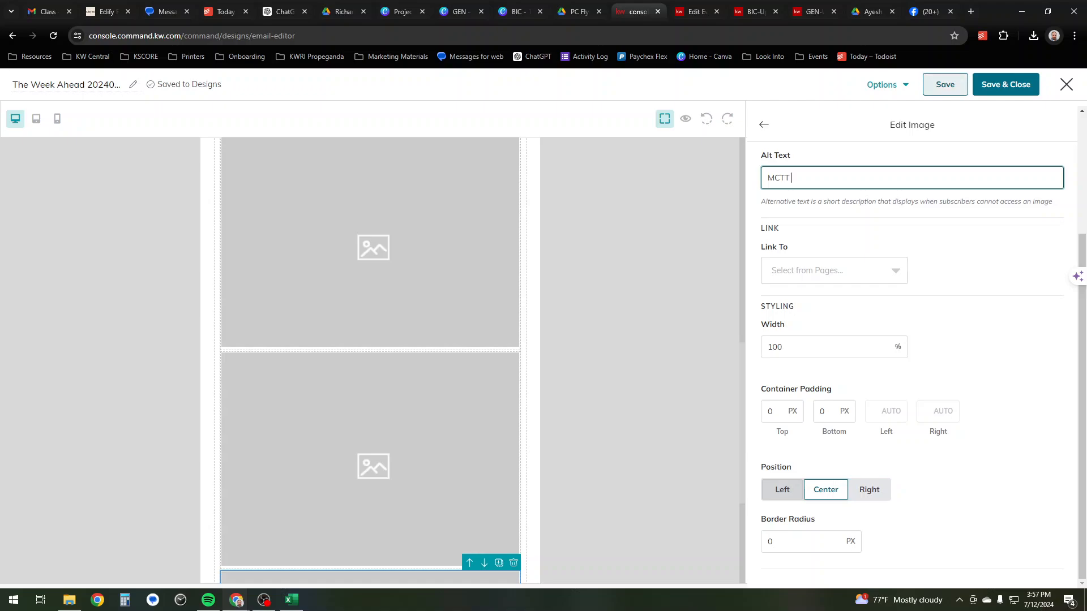
left_click(763, 124)
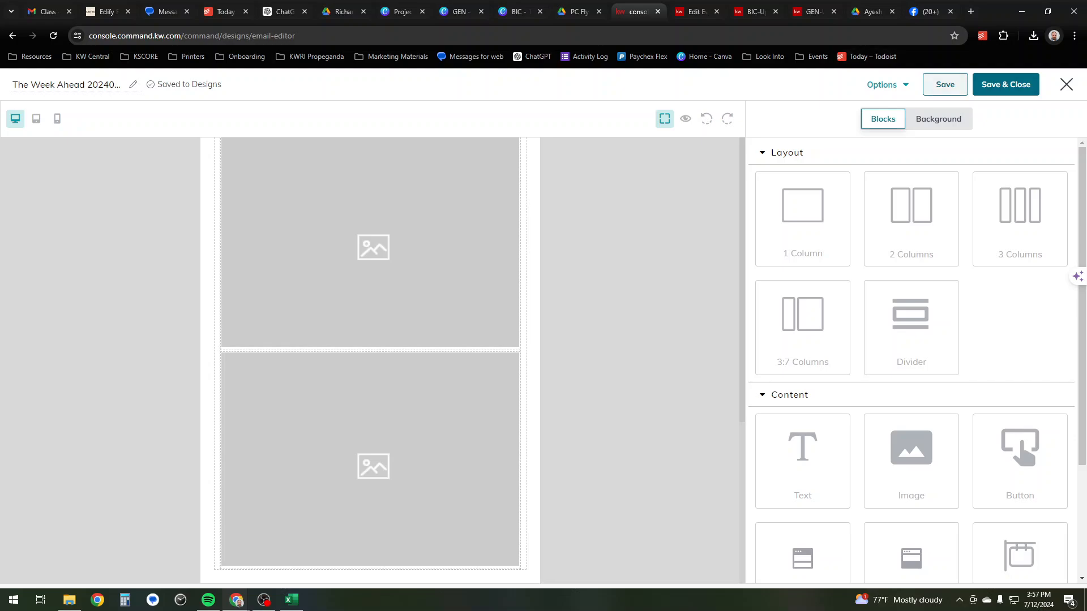
left_click(944, 84)
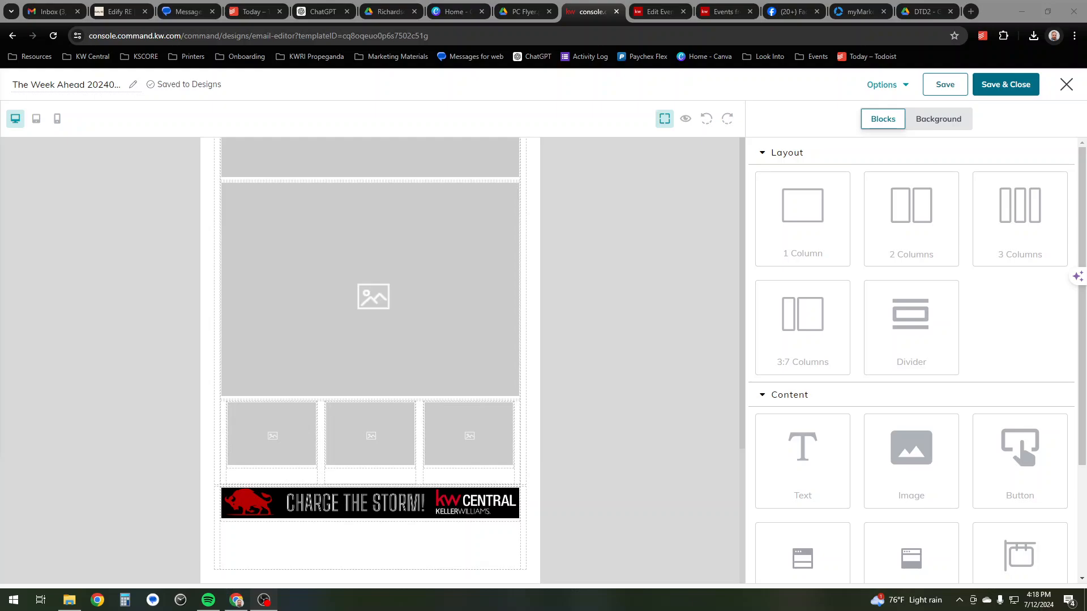
Send a test email of the newsletter to your own work e-mail address, chosen from the saved suggestions.
left_click(886, 84)
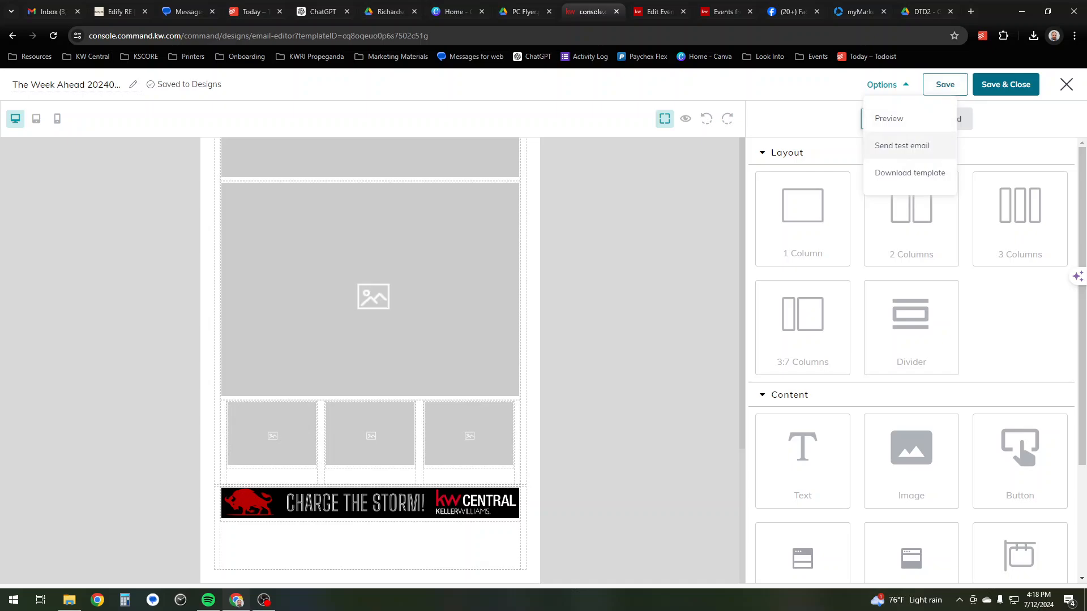
left_click(902, 145)
key("Down")
key("Down")
key("Down")
key("Down")
key("Down")
key("Down")
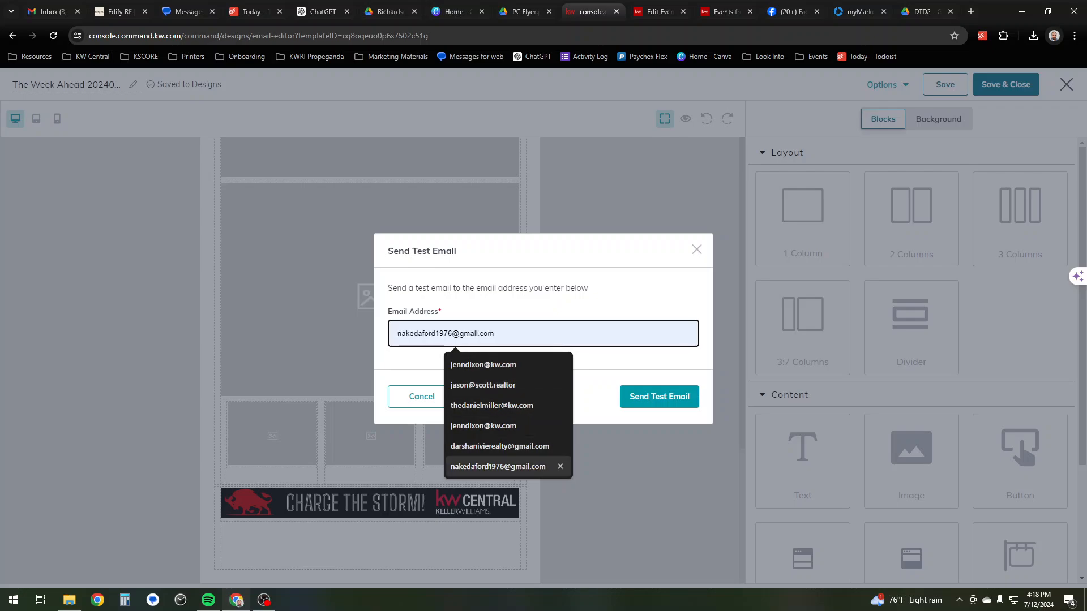
key("Up")
key("Up")
key("Up")
key("Return")
key("Return")
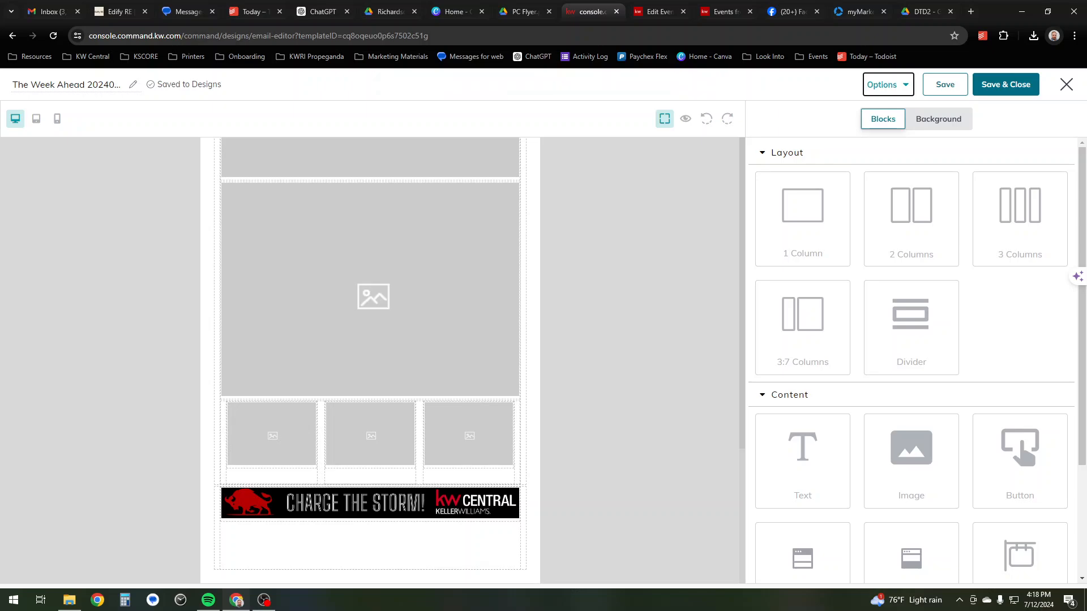
Try a text block below the Charge the Storm banner, browsing its merge fields before deleting the block.
scroll(911, 306, "down", 3)
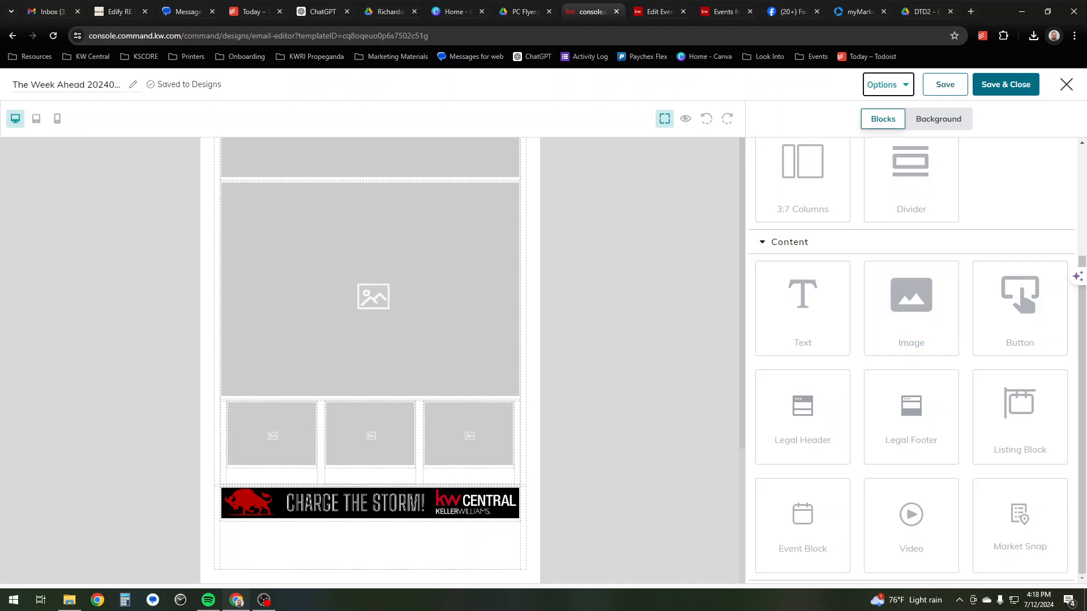
left_click_drag(802, 308, 398, 543)
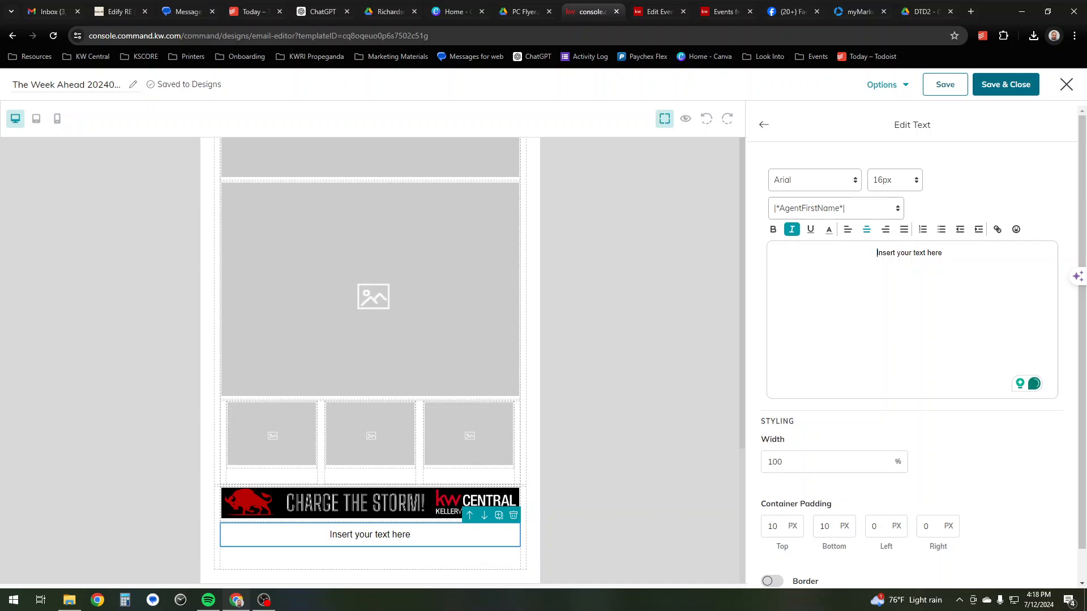
left_click(804, 209)
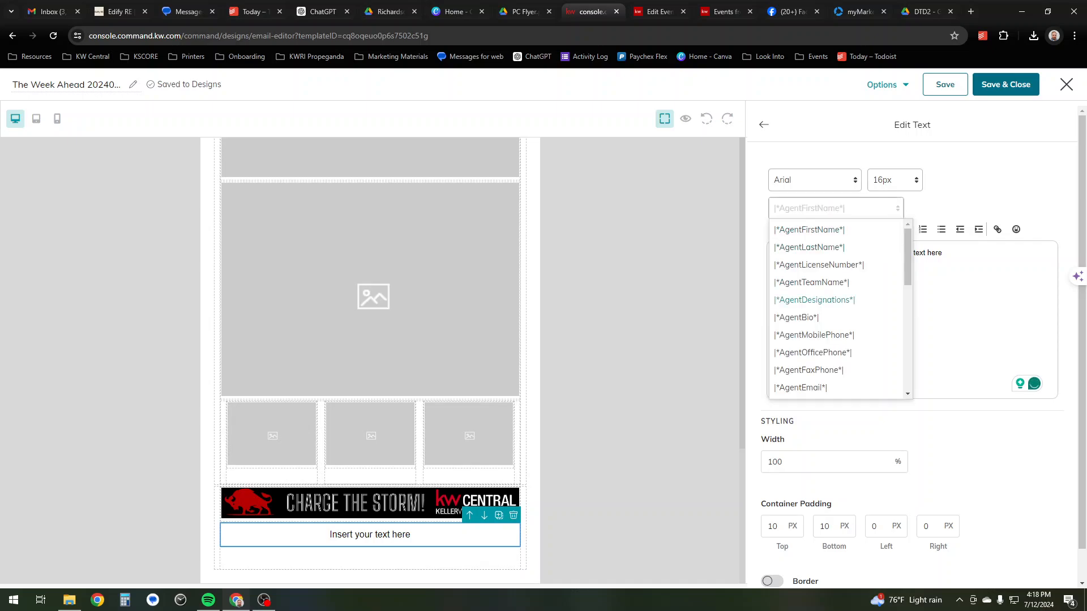
scroll(832, 354, "down", 4)
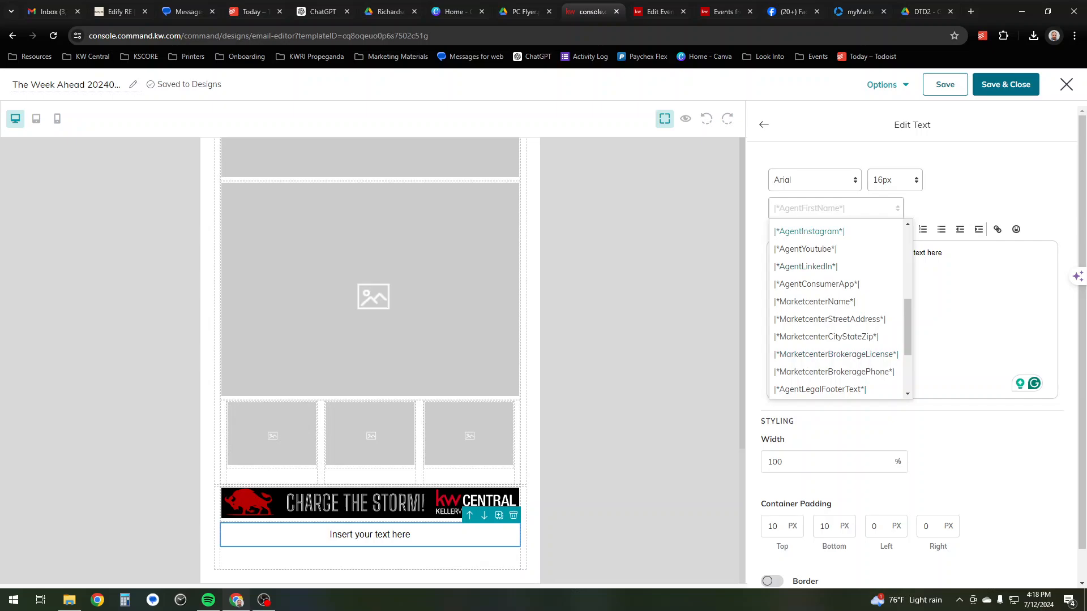
scroll(815, 266, "up", 4)
left_click(957, 314)
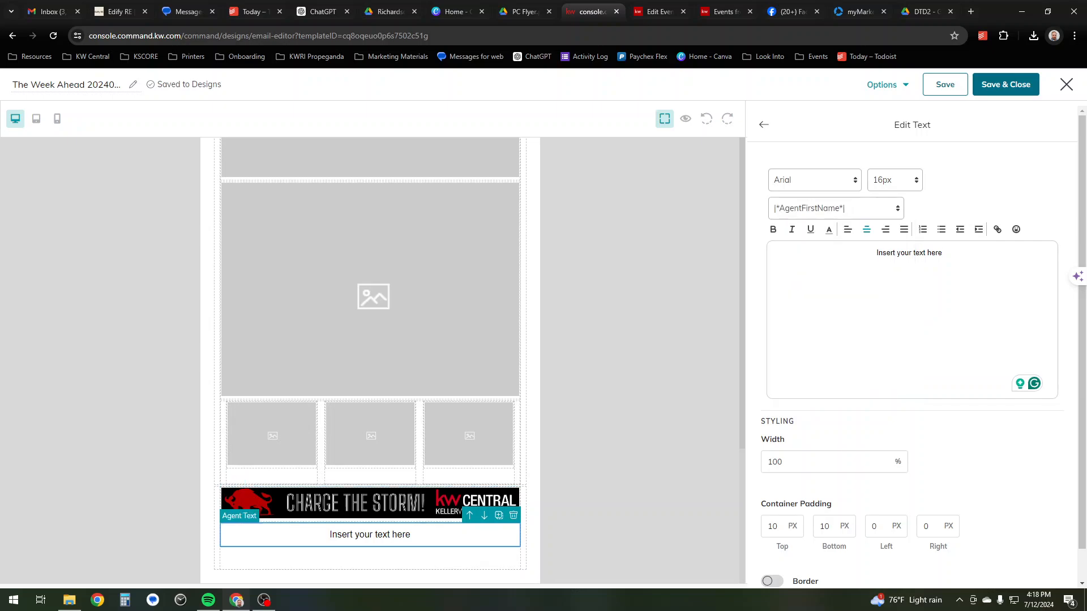
left_click(514, 516)
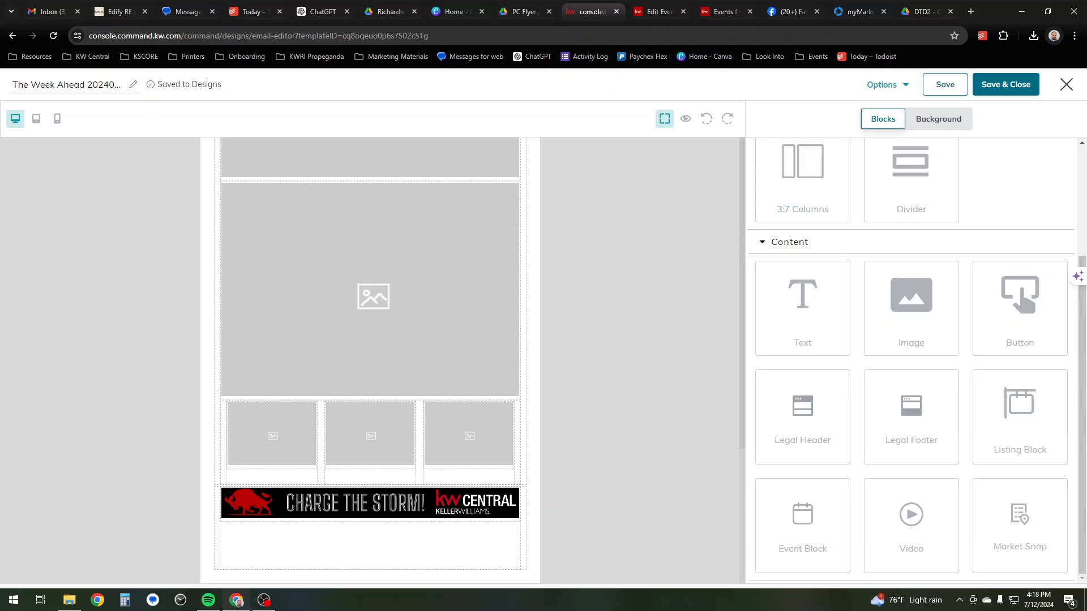
Save the design and review the layout of the received test email from start to end in Gmail.
left_click(944, 85)
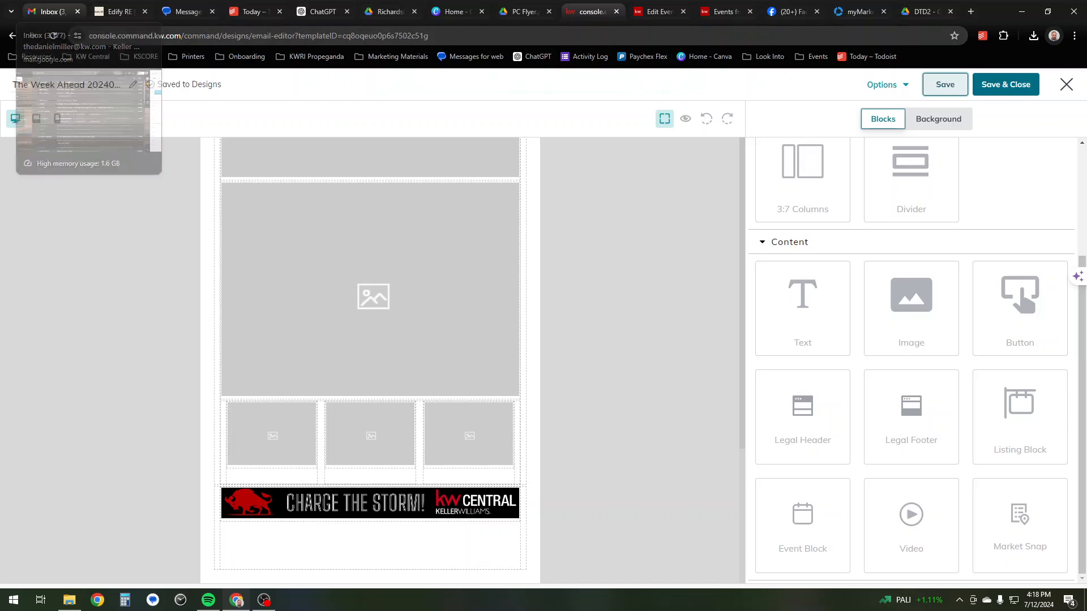
left_click(51, 12)
left_click(403, 143)
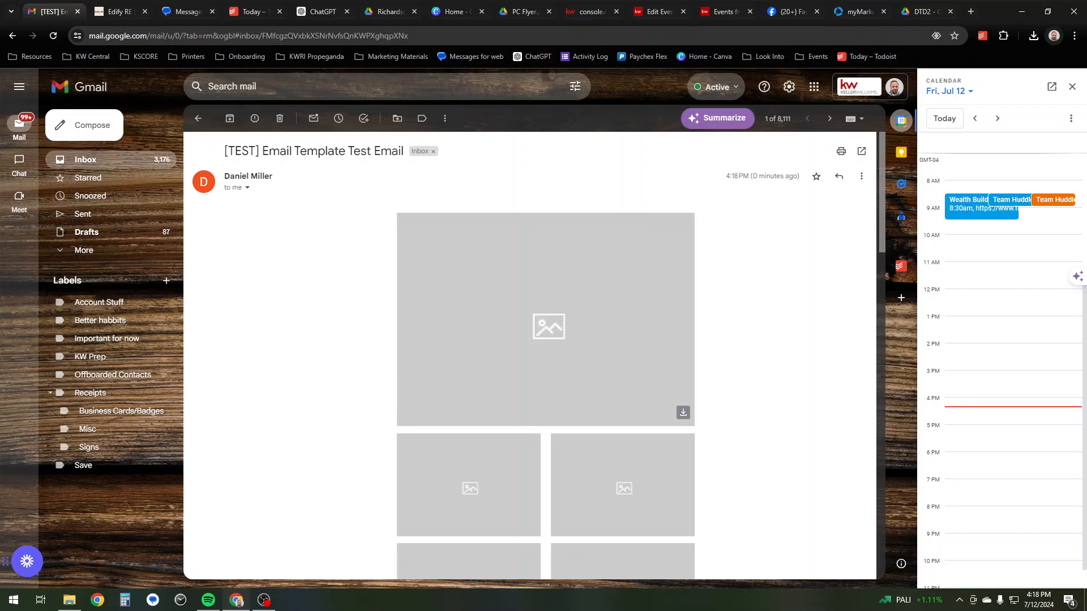
scroll(679, 135, "down", 15)
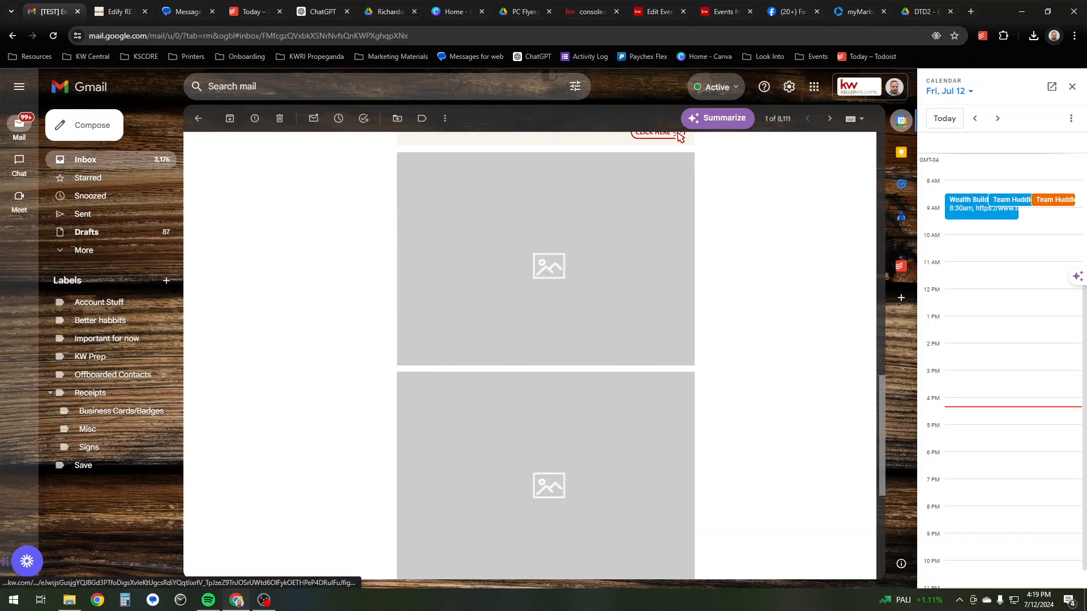
scroll(679, 136, "down", 5)
scroll(679, 136, "up", 15)
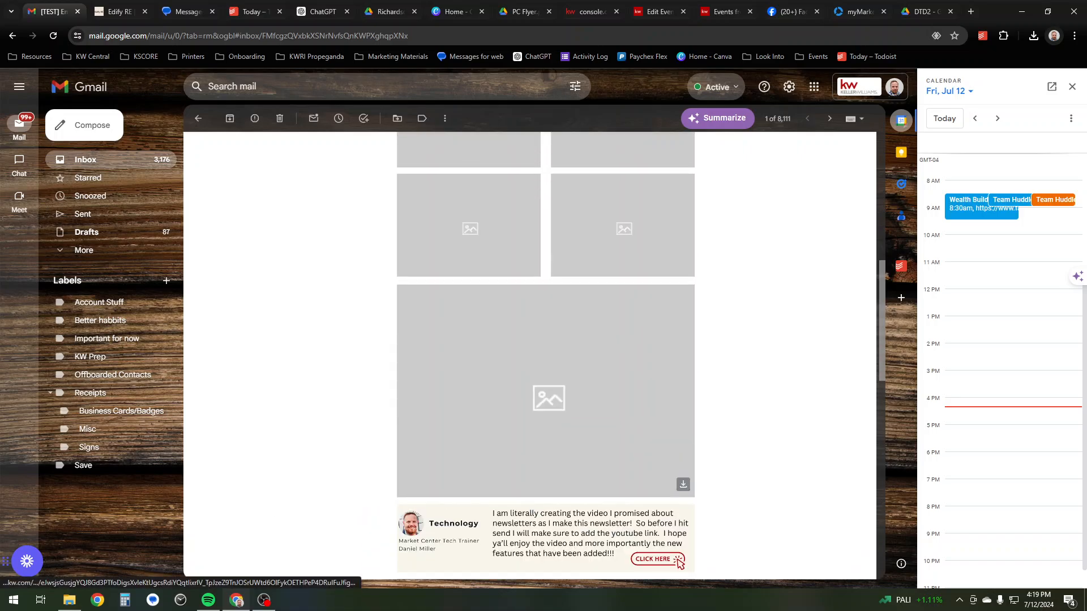
scroll(546, 340, "up", 3)
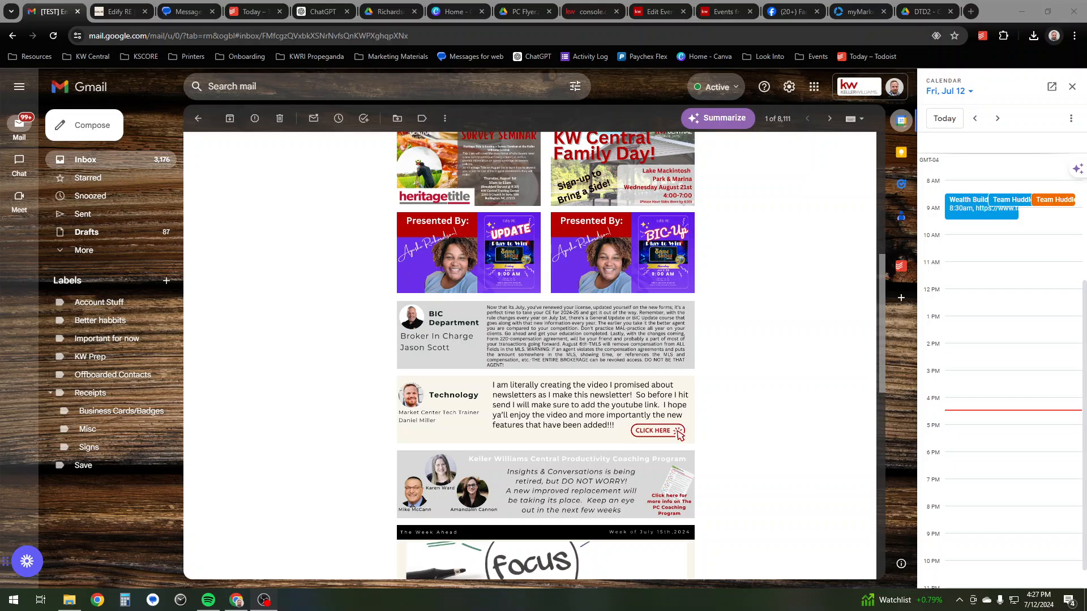
Return to KW Command, save and close the newsletter design, and open Campaigns.
left_click(591, 11)
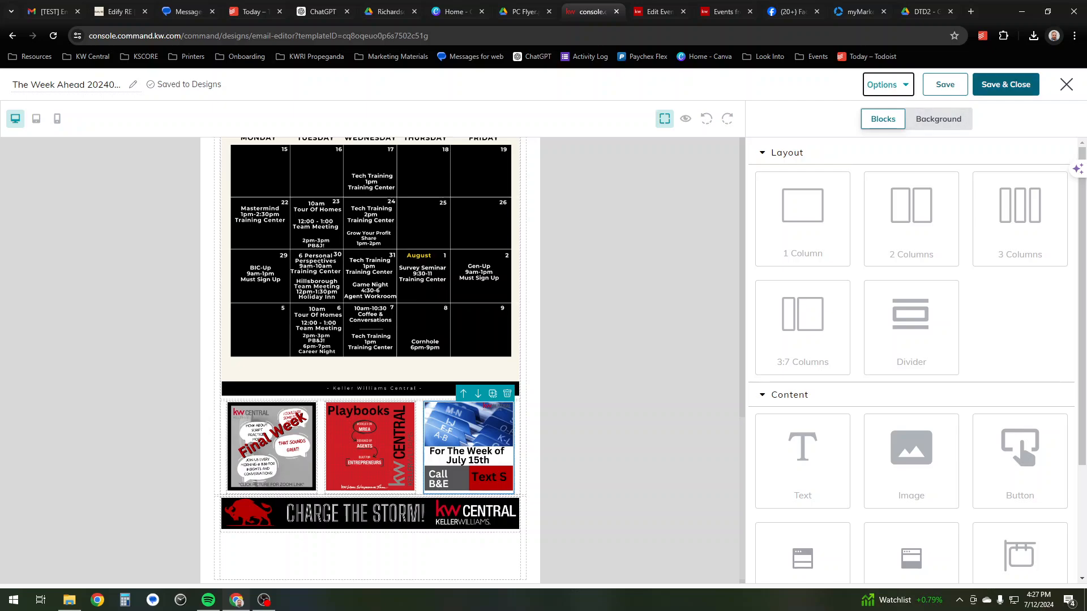
left_click(1005, 84)
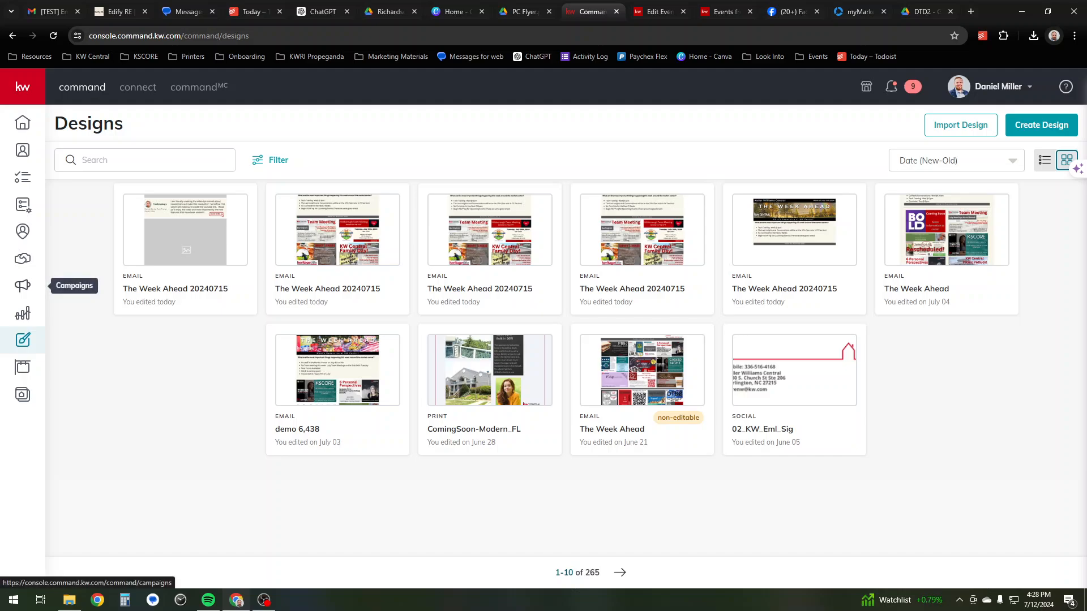
left_click(23, 285)
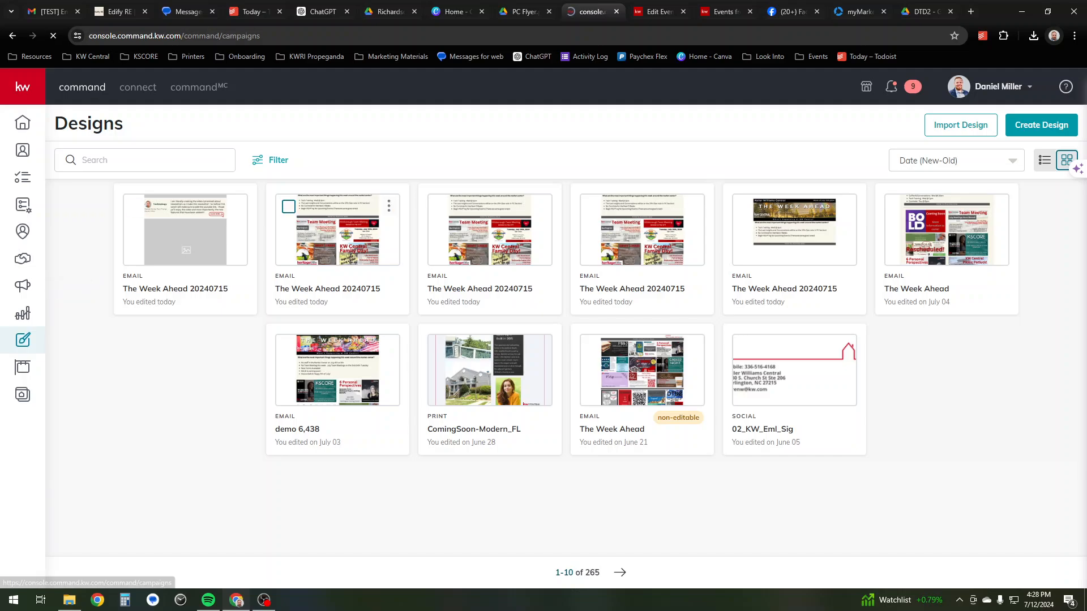